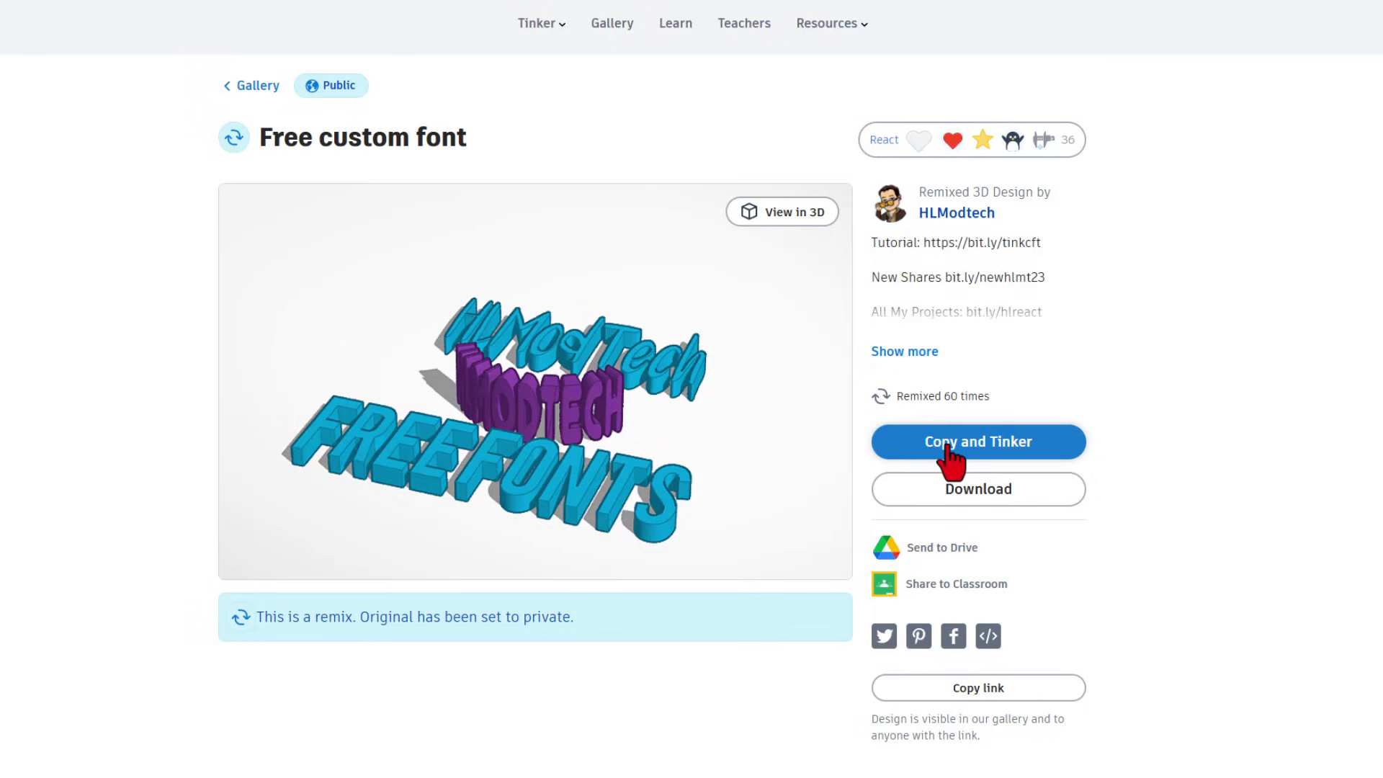
- React 'Awesome' to the Free custom font design and make an editable copy with Copy and Tinker
{"action": "left_click", "coordinate": [981, 143]}
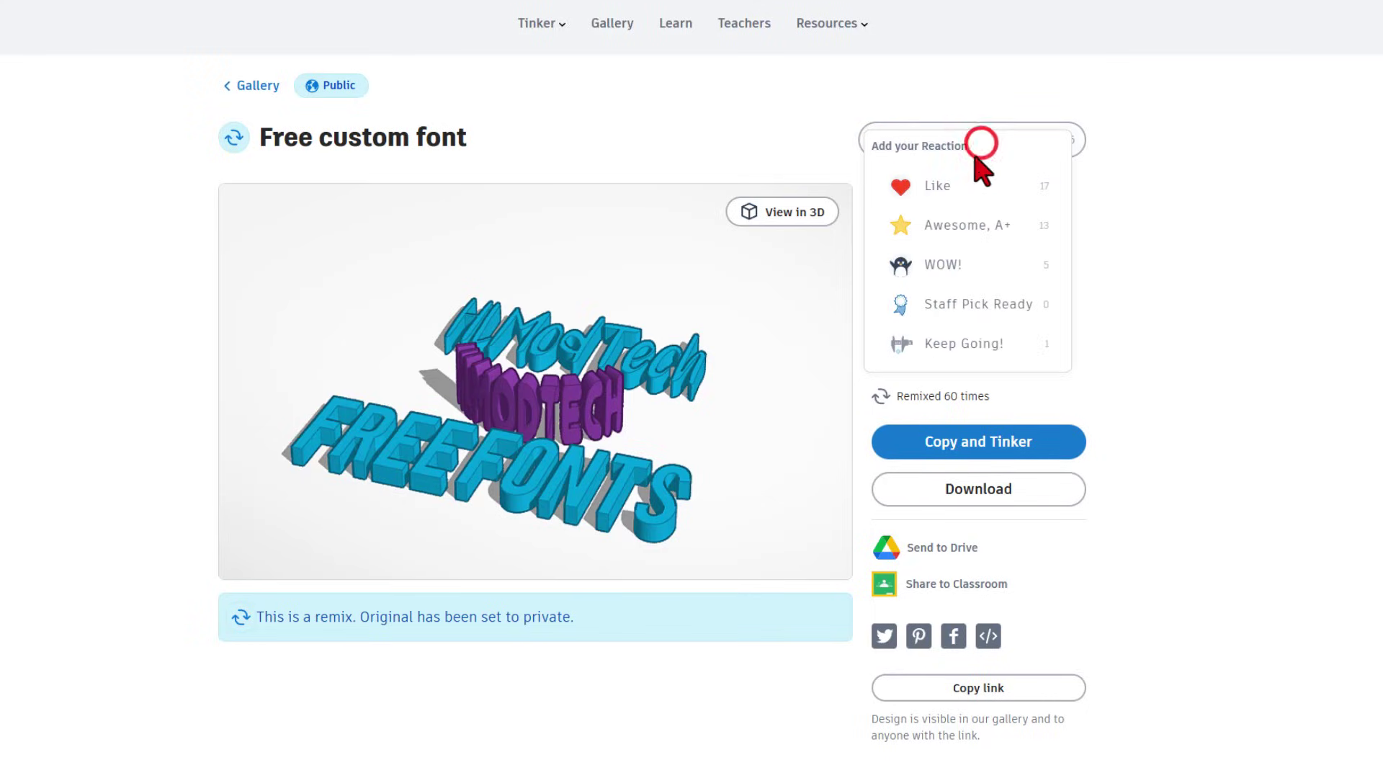
{"action": "left_click", "coordinate": [962, 225]}
{"action": "left_click", "coordinate": [946, 435]}
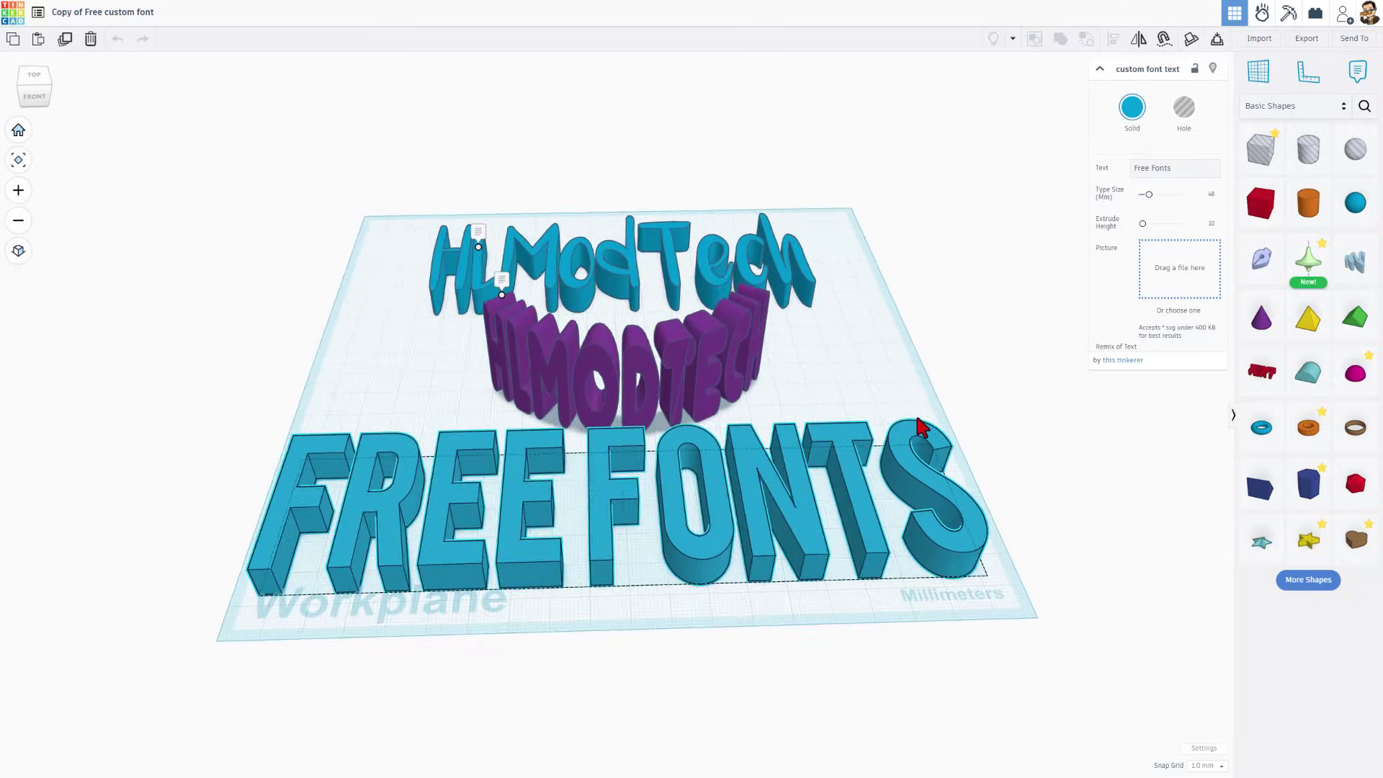
- Read the two notes on the HLModTech text from several angles, then bring up the shape search
{"action": "mouse_move", "coordinate": [917, 418]}
{"action": "right_mouse_down"}
{"action": "mouse_move", "coordinate": [890, 409]}
{"action": "mouse_move", "coordinate": [939, 421]}
{"action": "right_mouse_up"}
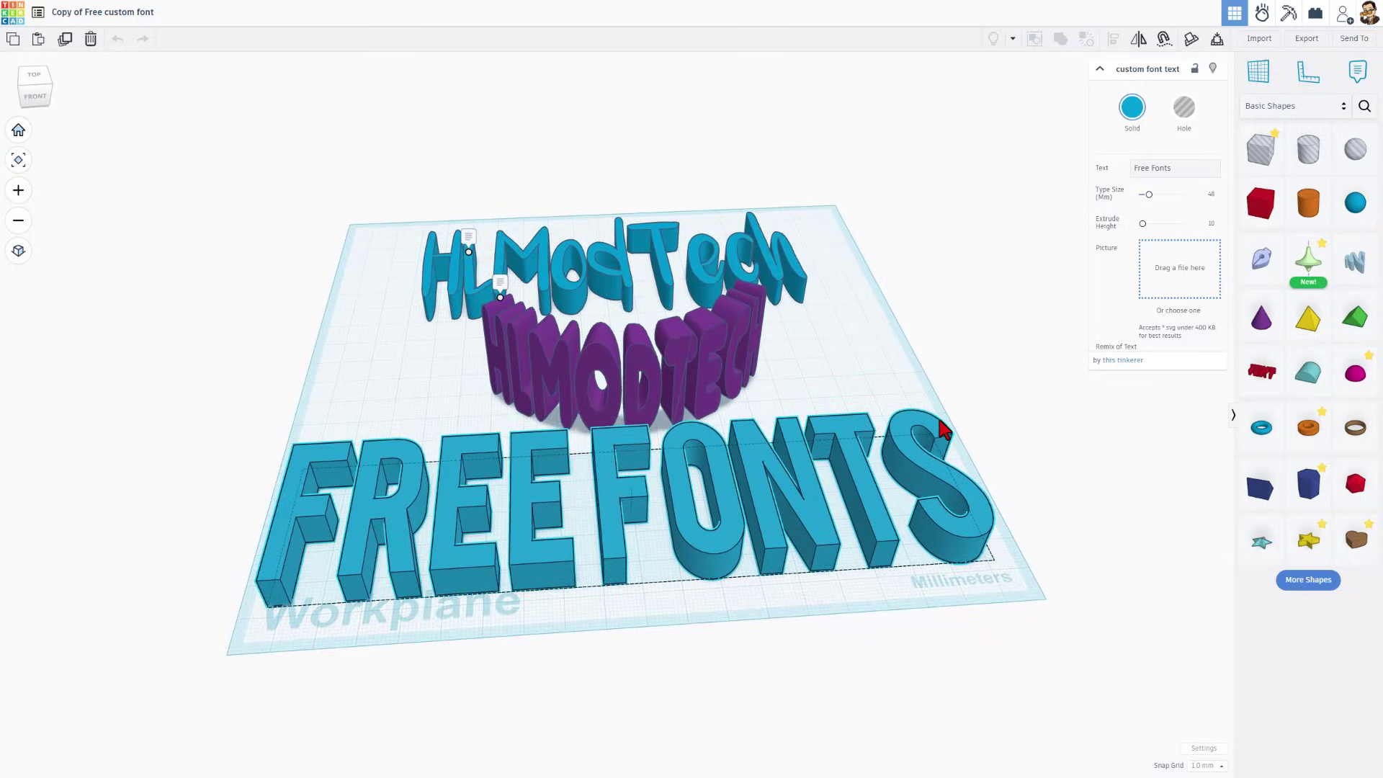
{"action": "left_click", "coordinate": [466, 229]}
{"action": "left_click", "coordinate": [503, 288]}
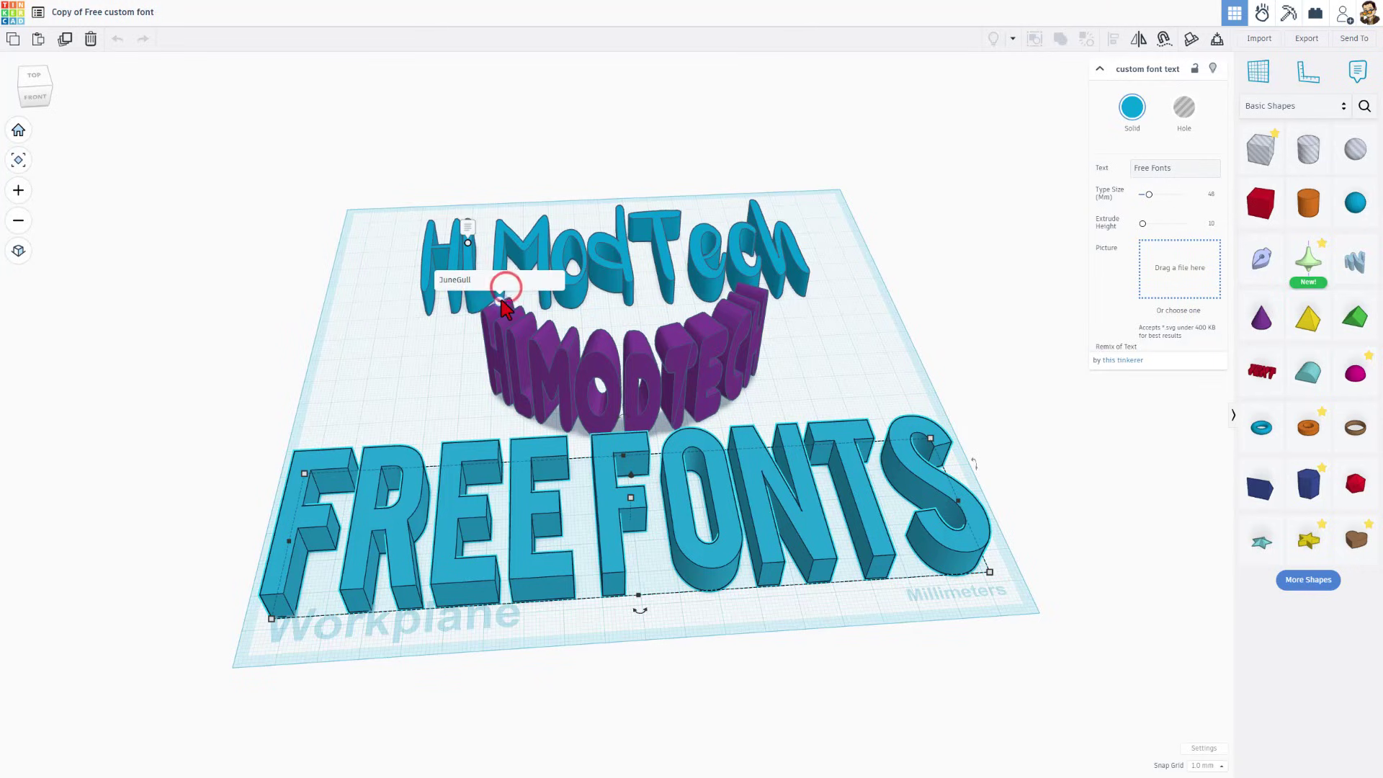
{"action": "right_click_drag", "start_coordinate": [559, 563], "coordinate": [498, 495]}
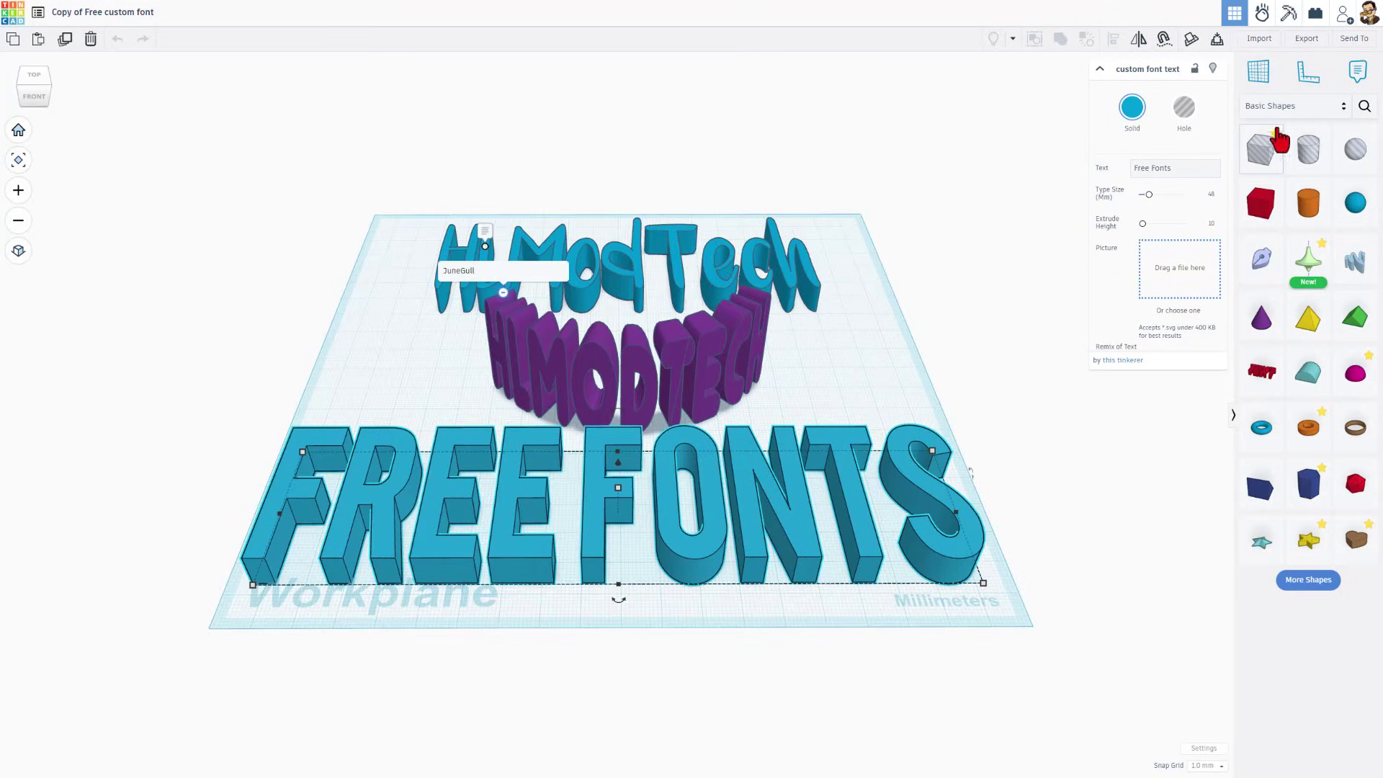
{"action": "left_click", "coordinate": [1364, 106]}
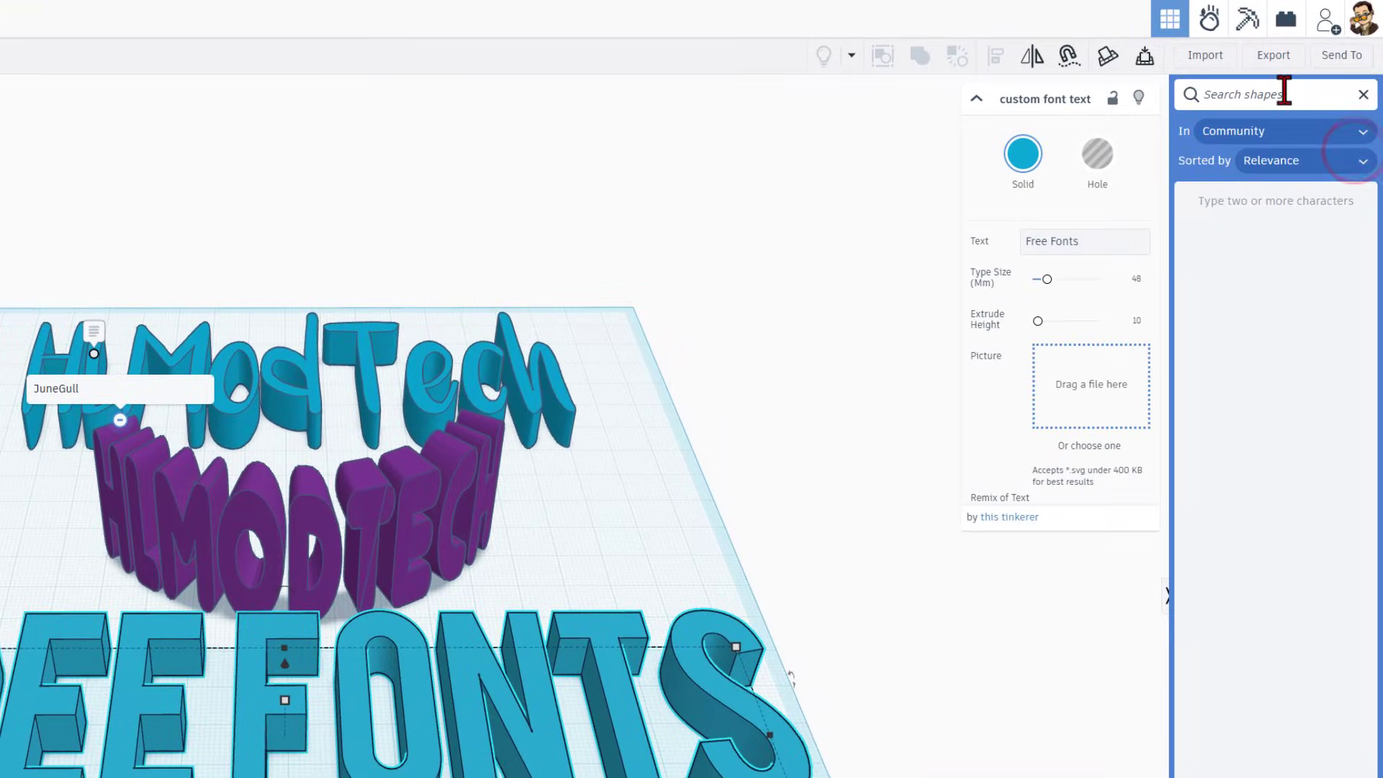
- Search Community shapes for 'custom' and drop the TEXT custom font shape on the workplane
{"action": "left_click", "coordinate": [1286, 93]}
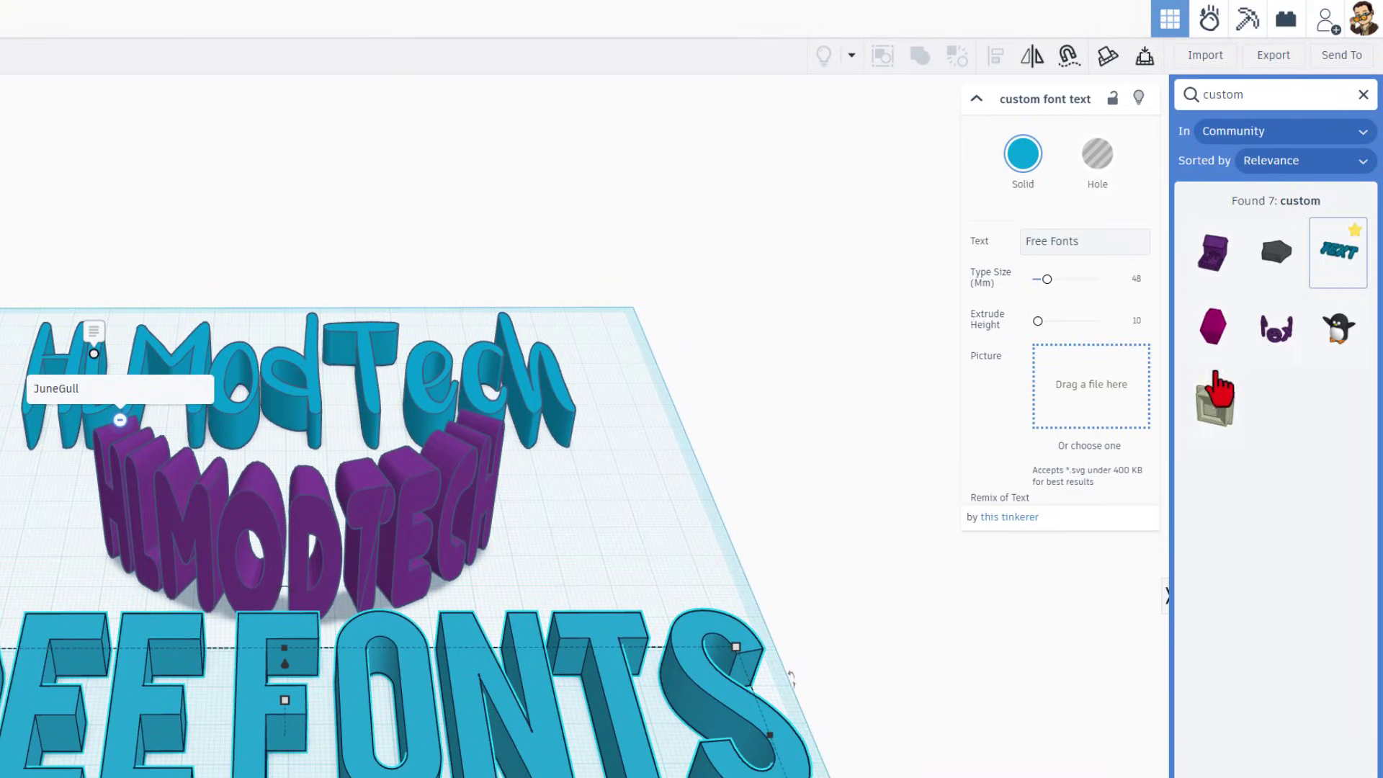
{"action": "left_click", "coordinate": [1324, 258]}
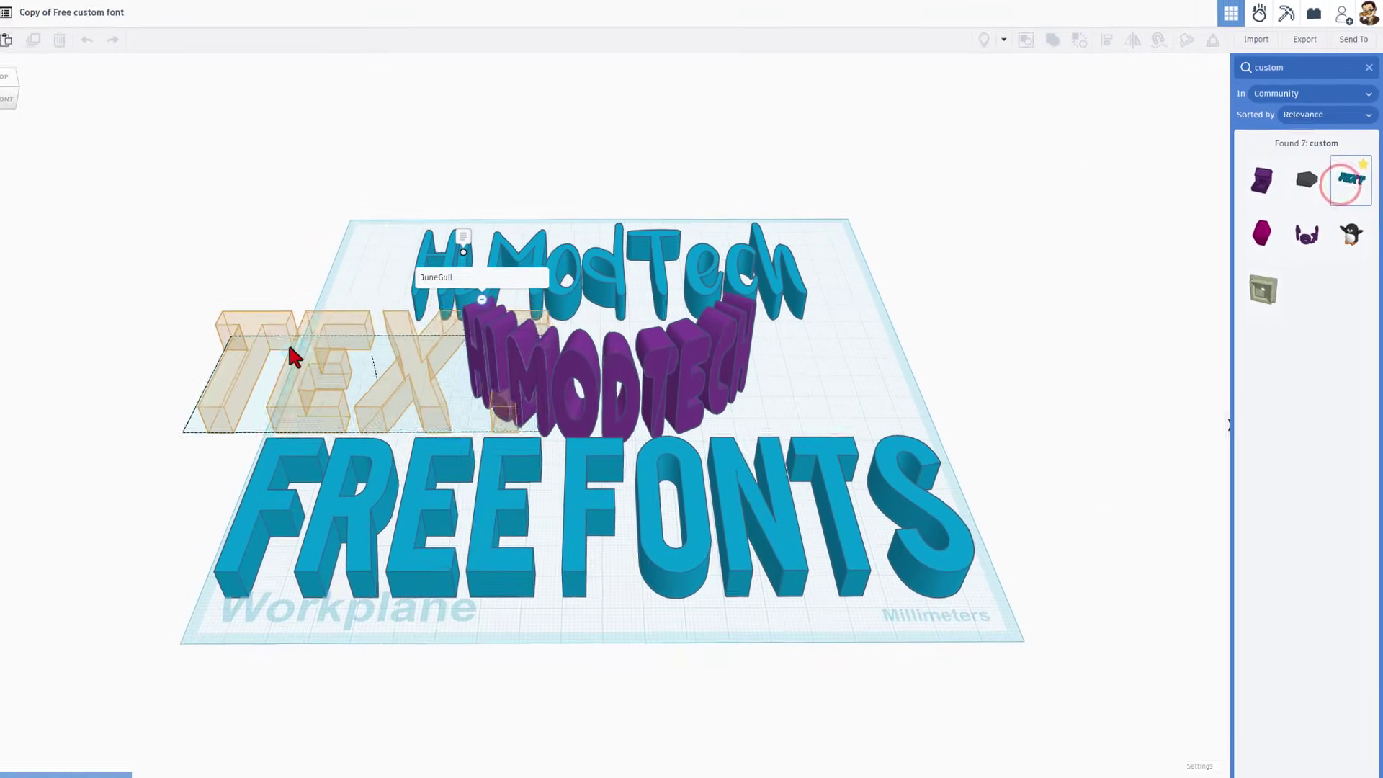
{"action": "left_click_drag", "start_coordinate": [292, 353], "coordinate": [283, 348]}
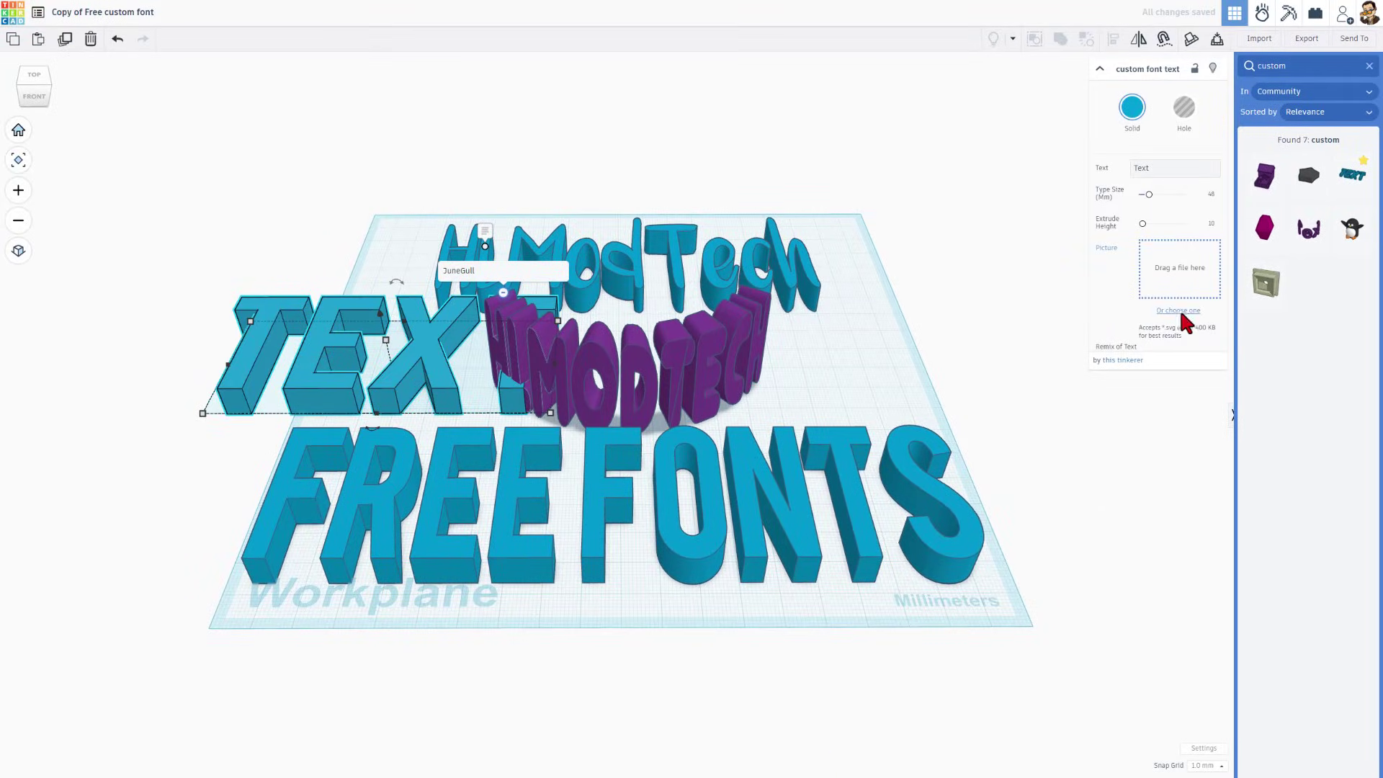
- Load Organo.svg from tinkfonts as the TEXT shape's font and move it to the workplane's back edge
{"action": "left_click", "coordinate": [1172, 310]}
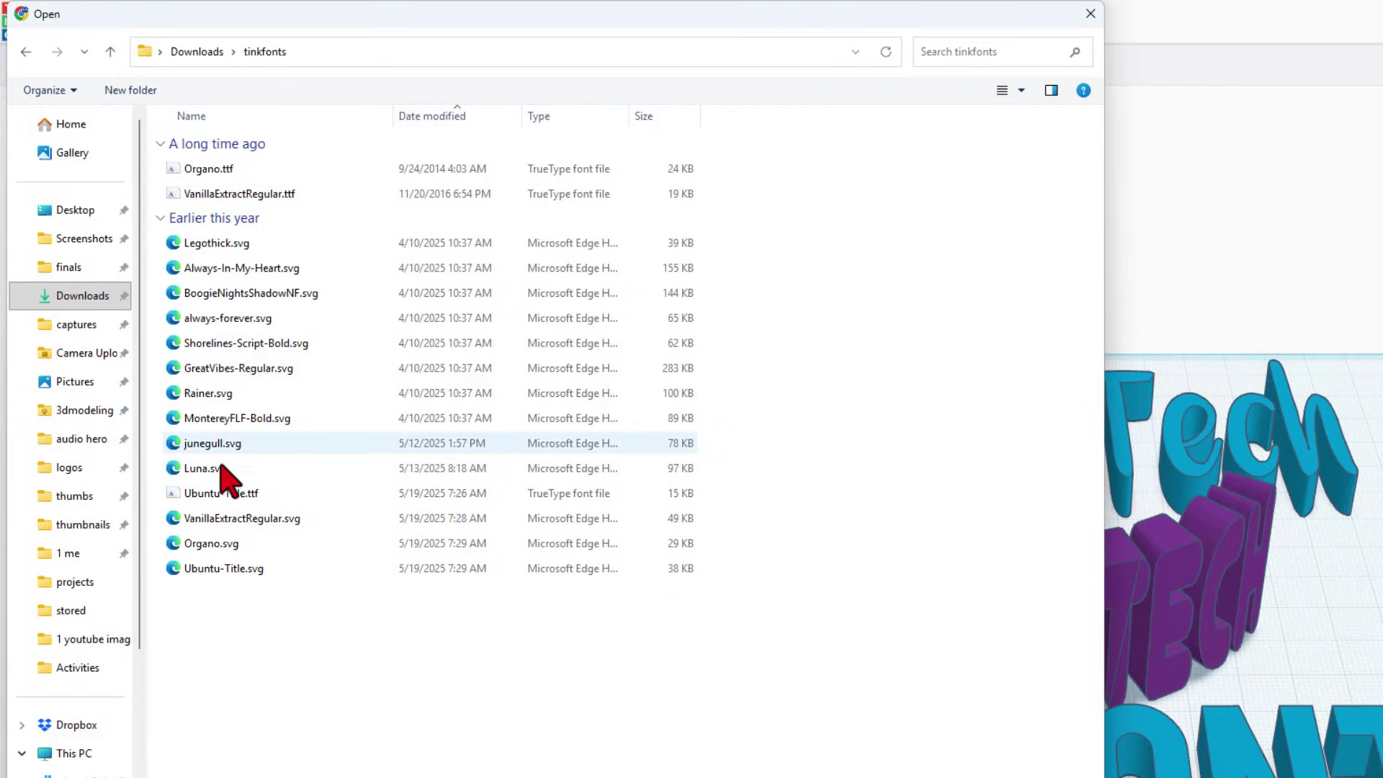
{"action": "left_click", "coordinate": [209, 547]}
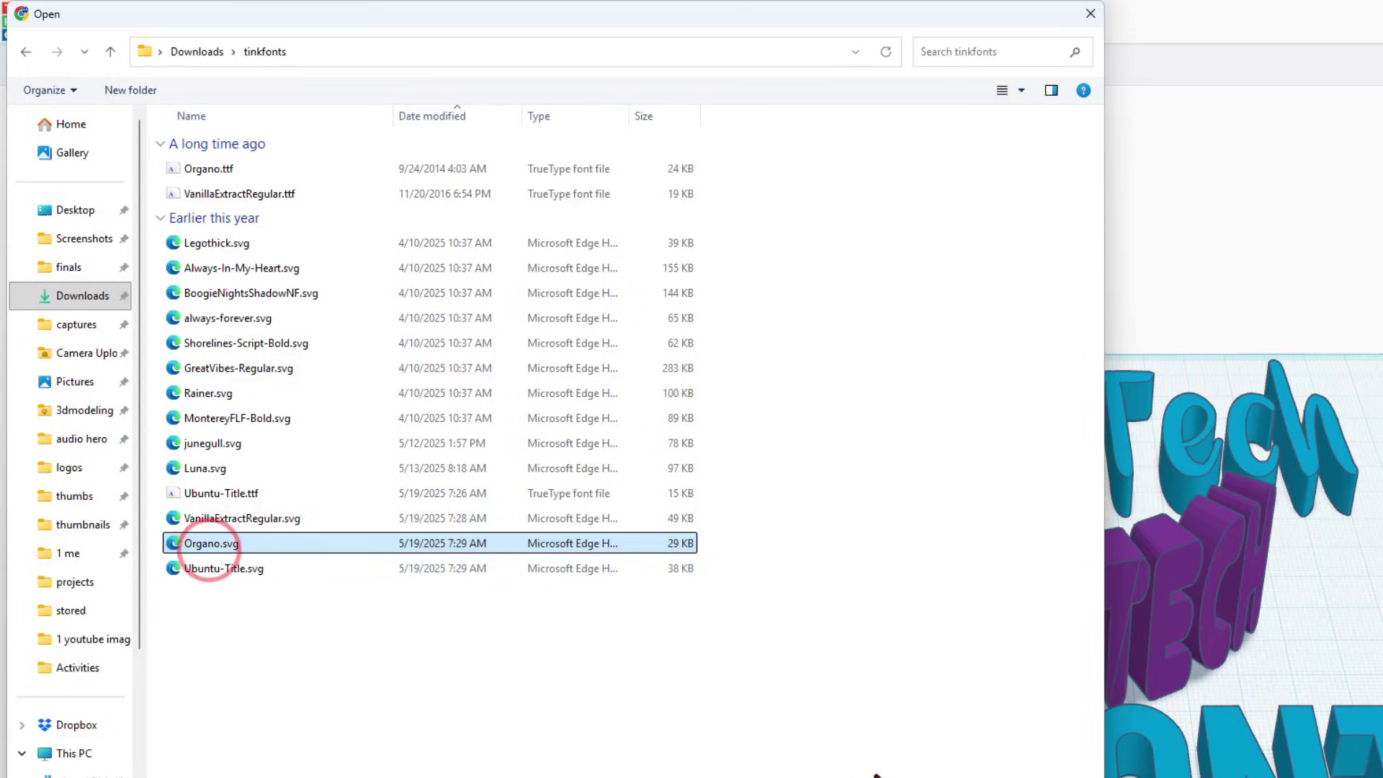
{"action": "left_click", "coordinate": [639, 557]}
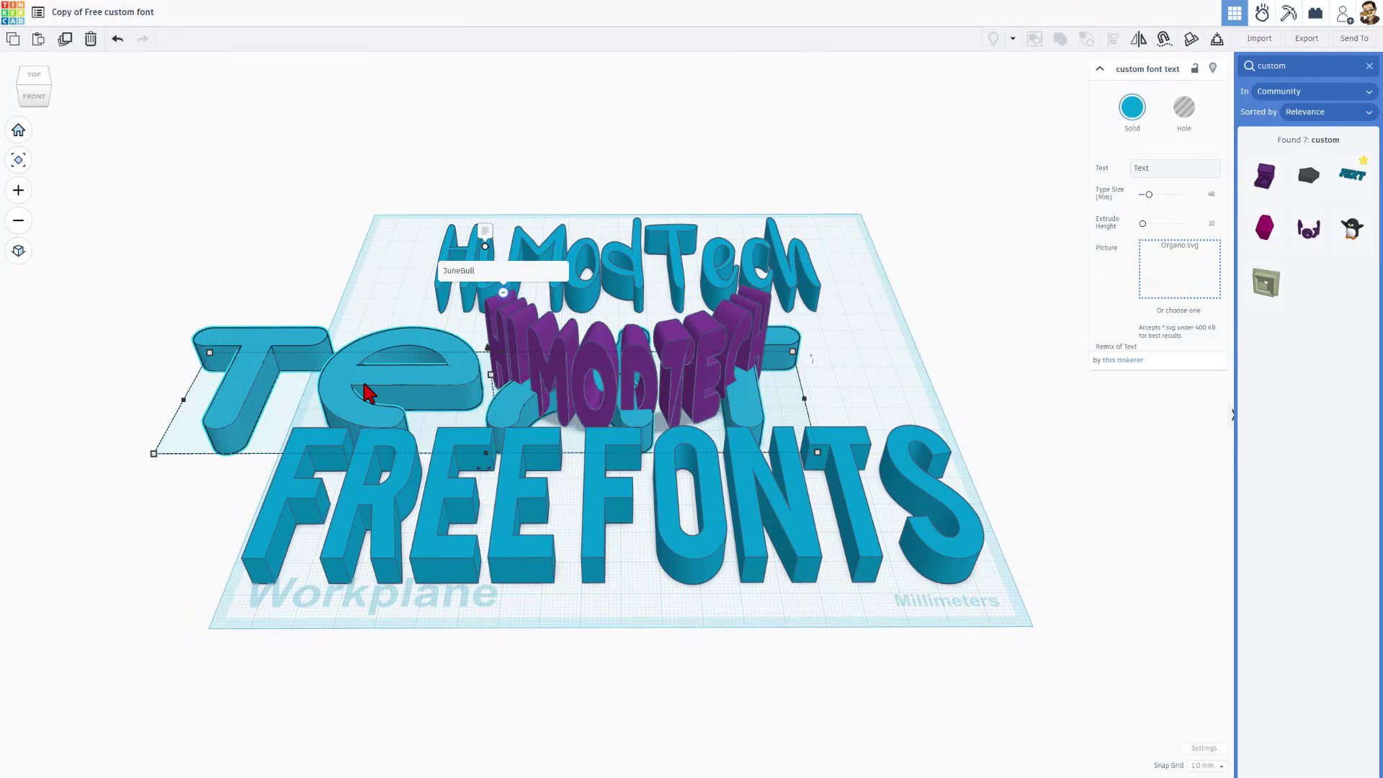
{"action": "left_click_drag", "start_coordinate": [362, 400], "coordinate": [520, 214]}
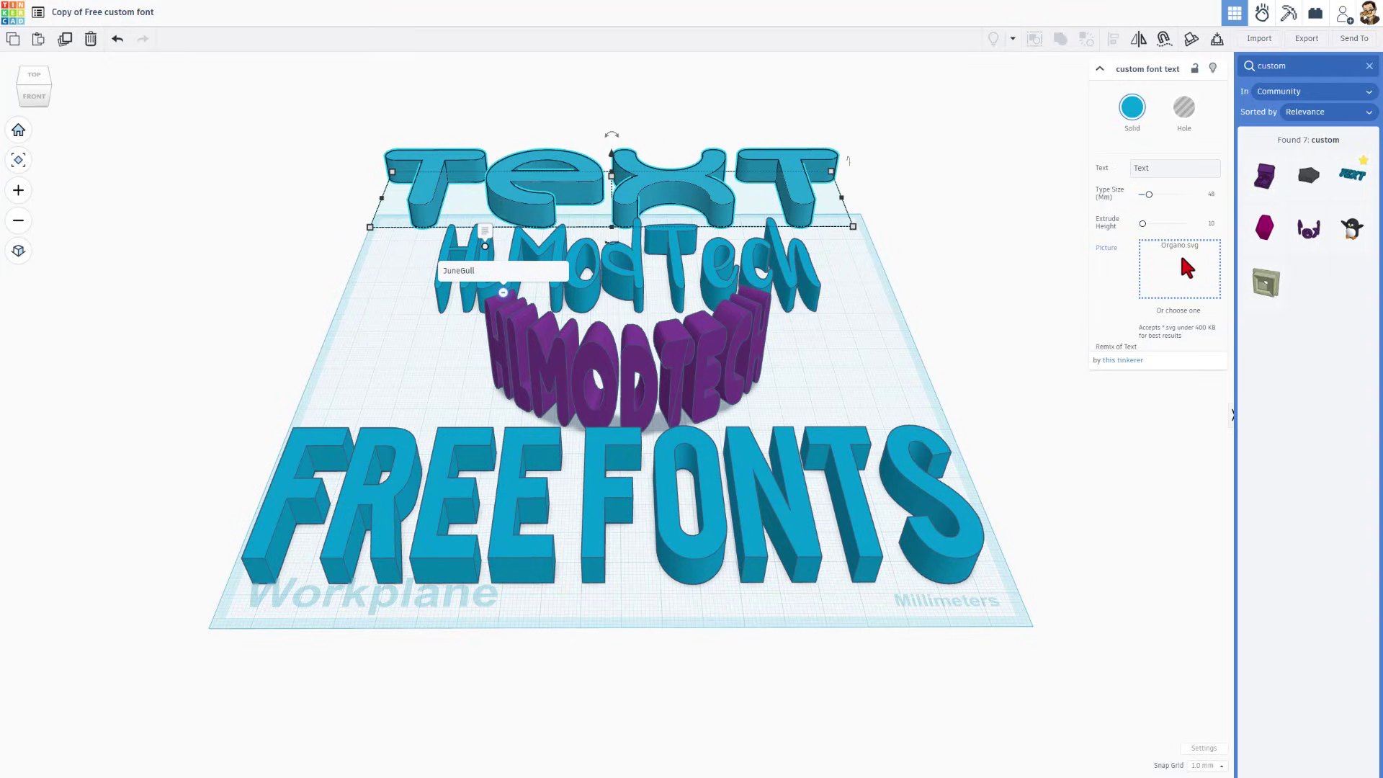
- Pin a note reading 'Organo' to the Organo-font TEXT shape
{"action": "key", "text": "n"}
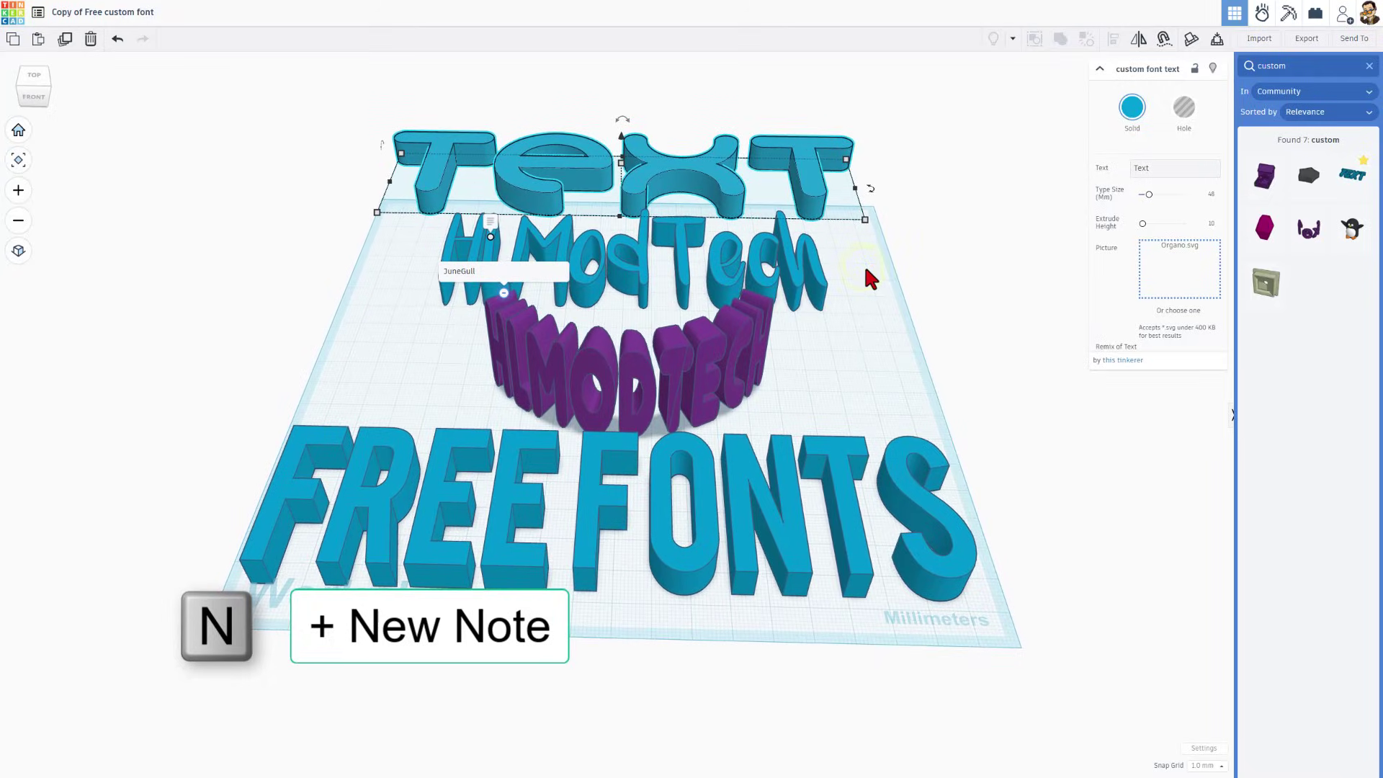
{"action": "left_click", "coordinate": [508, 171]}
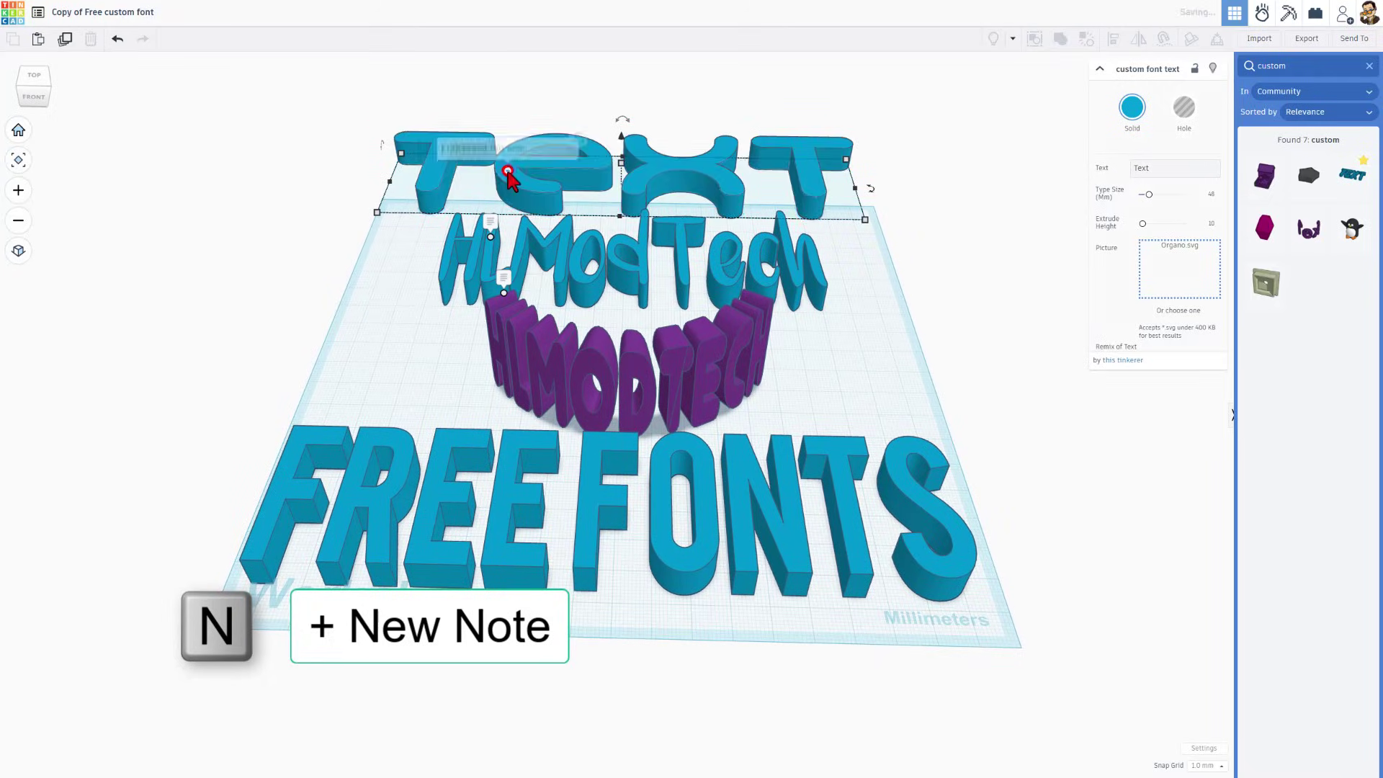
{"action": "type", "text": "Or"}
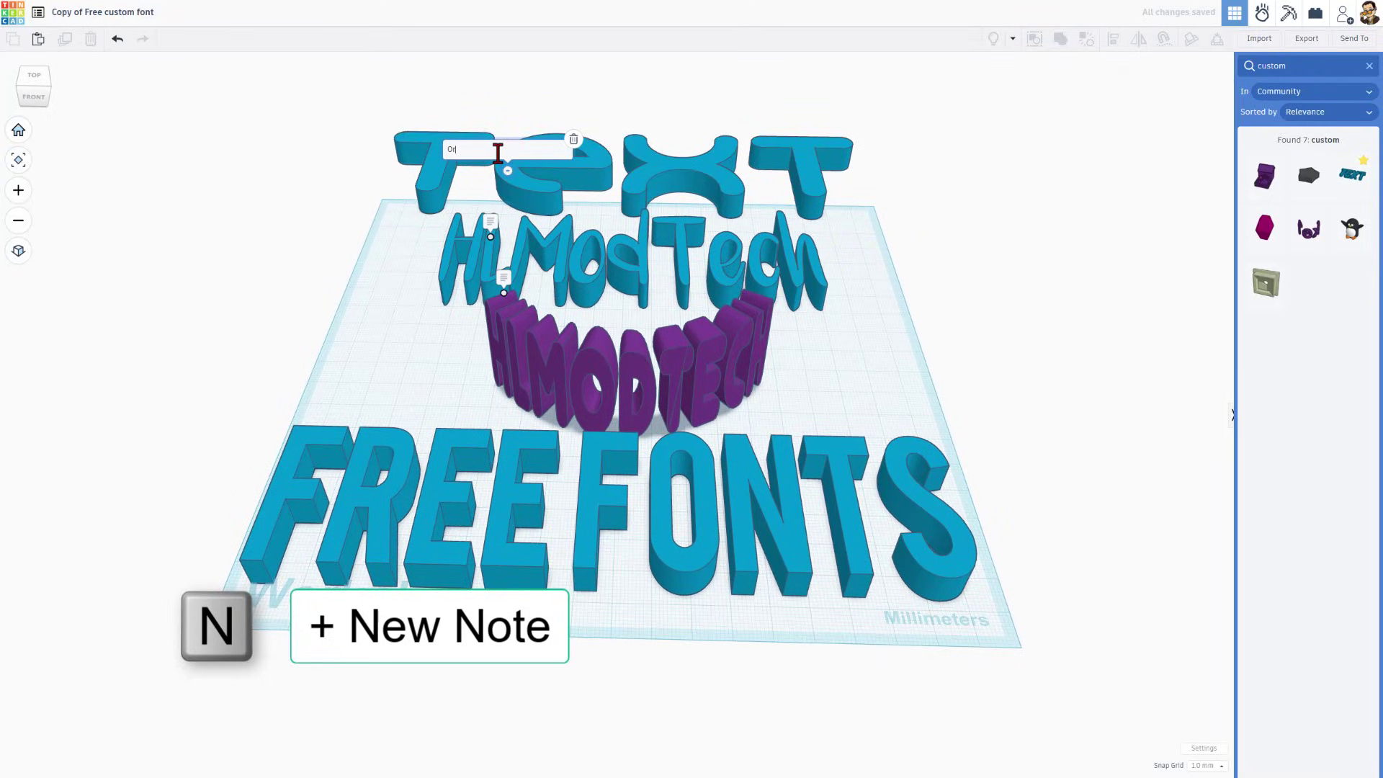
{"action": "type", "text": "gano"}
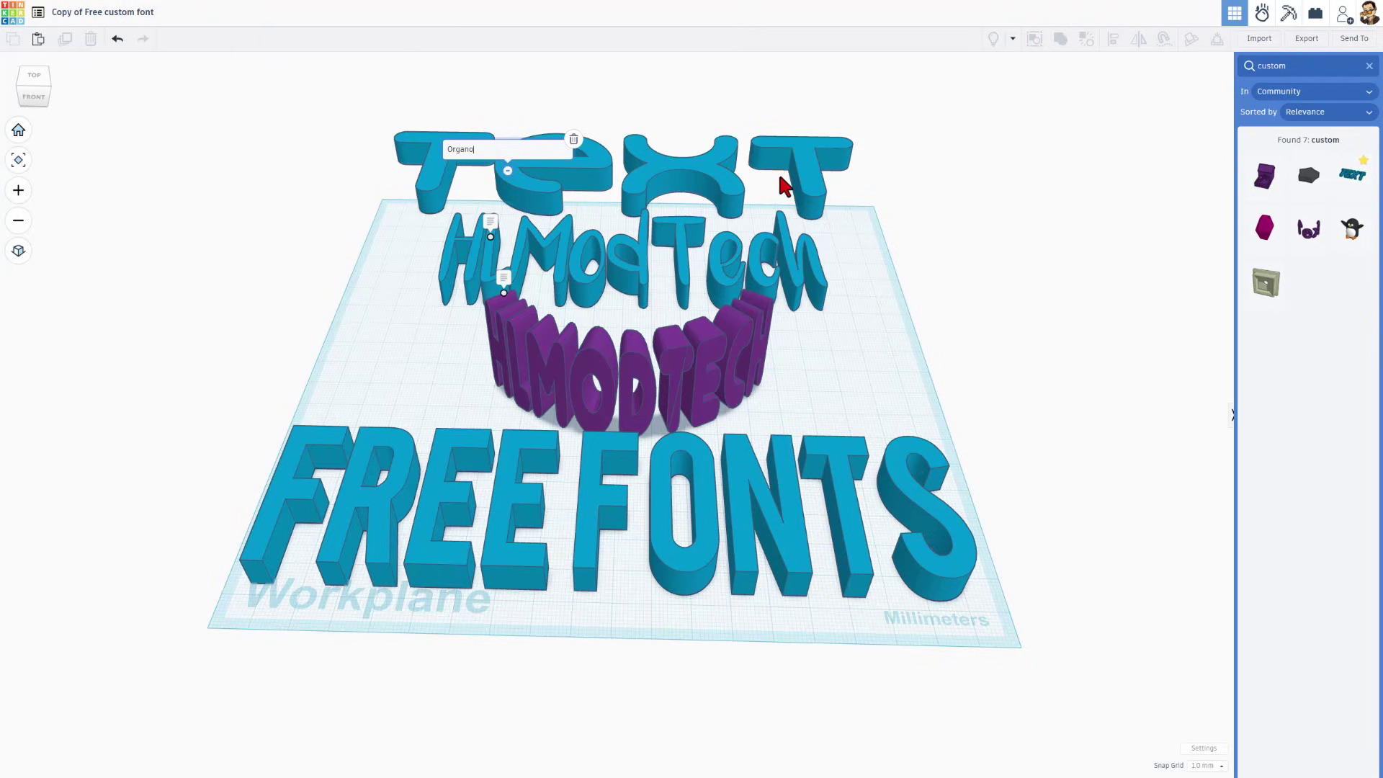
{"action": "left_click", "coordinate": [825, 189]}
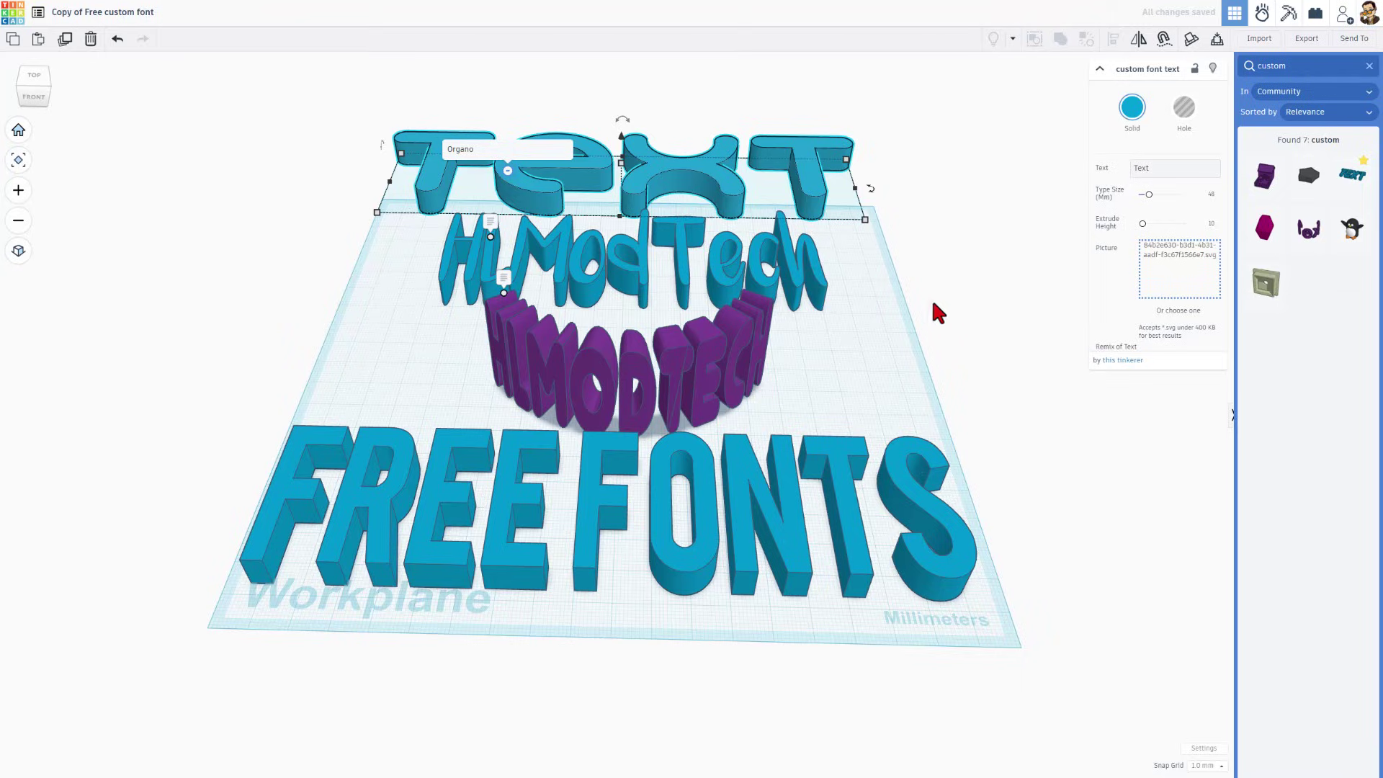
- Enlarge the workplane to 400 × 400 in the workspace settings
{"action": "mouse_move", "coordinate": [714, 411]}
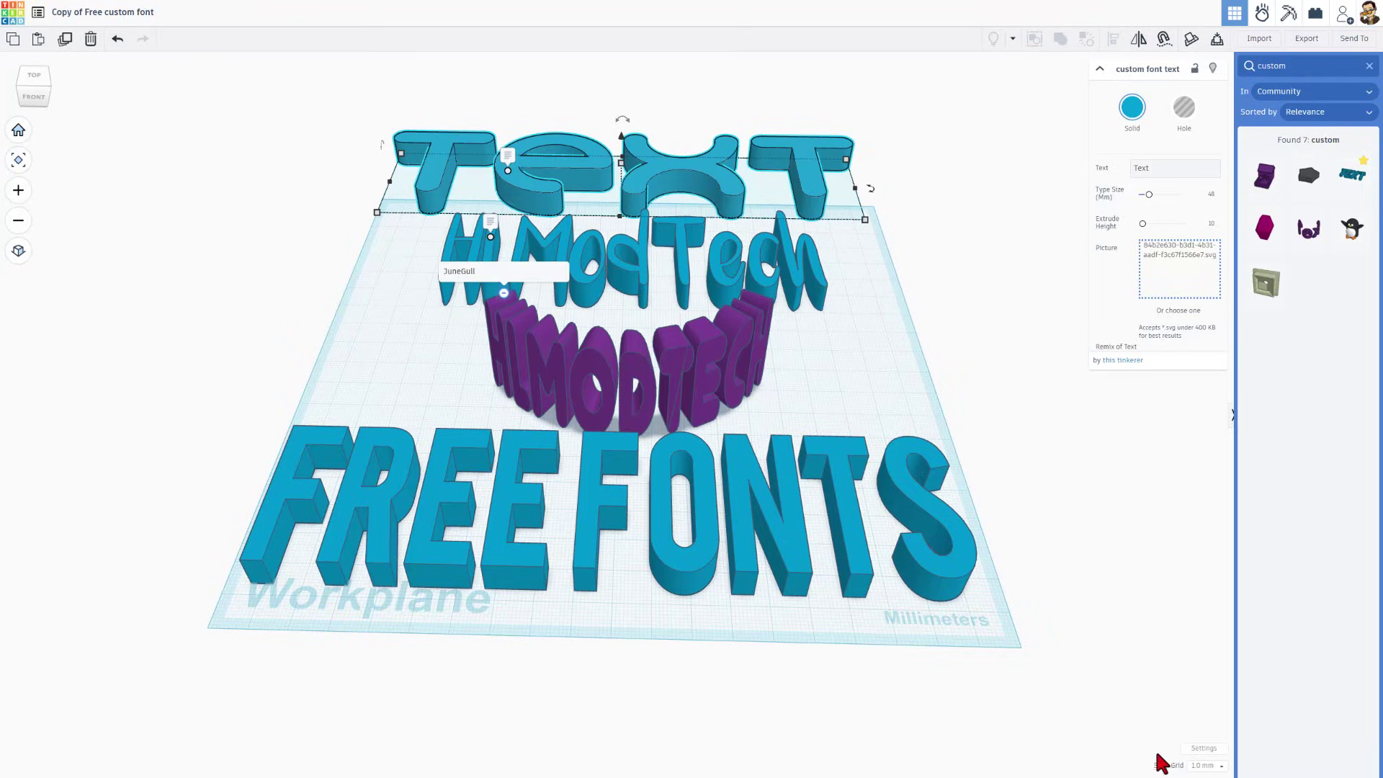
{"action": "left_click", "coordinate": [1199, 749]}
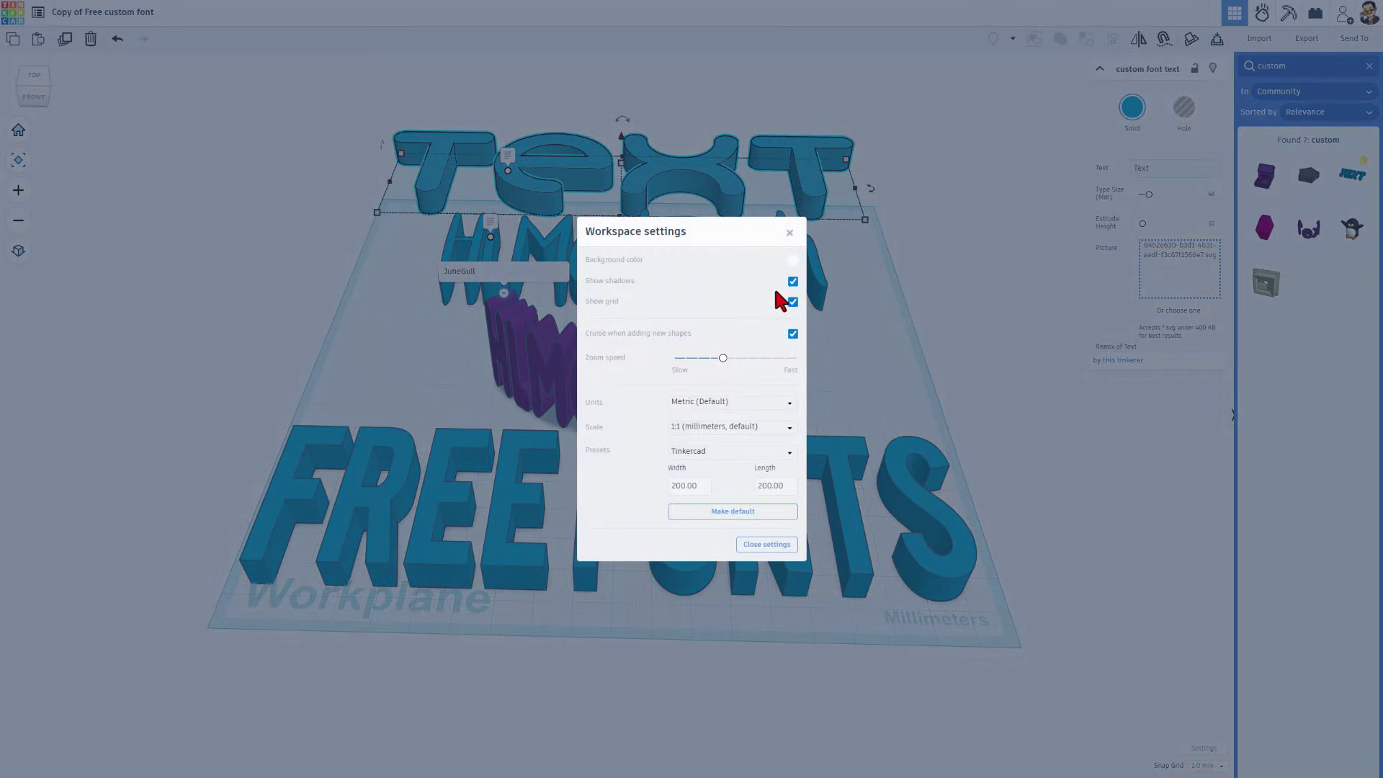
{"action": "left_click", "coordinate": [672, 484]}
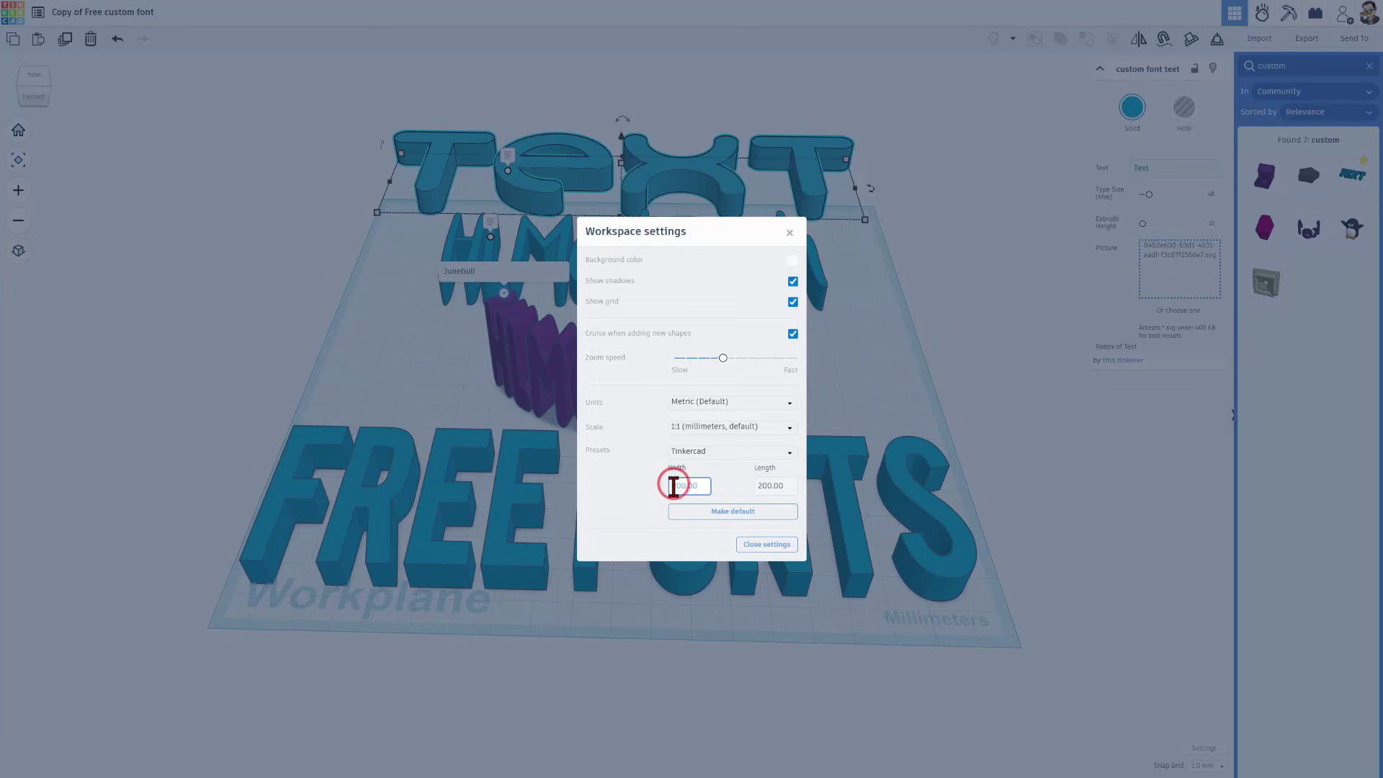
{"action": "left_click_drag", "start_coordinate": [763, 486], "coordinate": [745, 489]}
{"action": "type", "text": "4"}
{"action": "left_click", "coordinate": [891, 390]}
{"action": "left_click", "coordinate": [890, 393]}
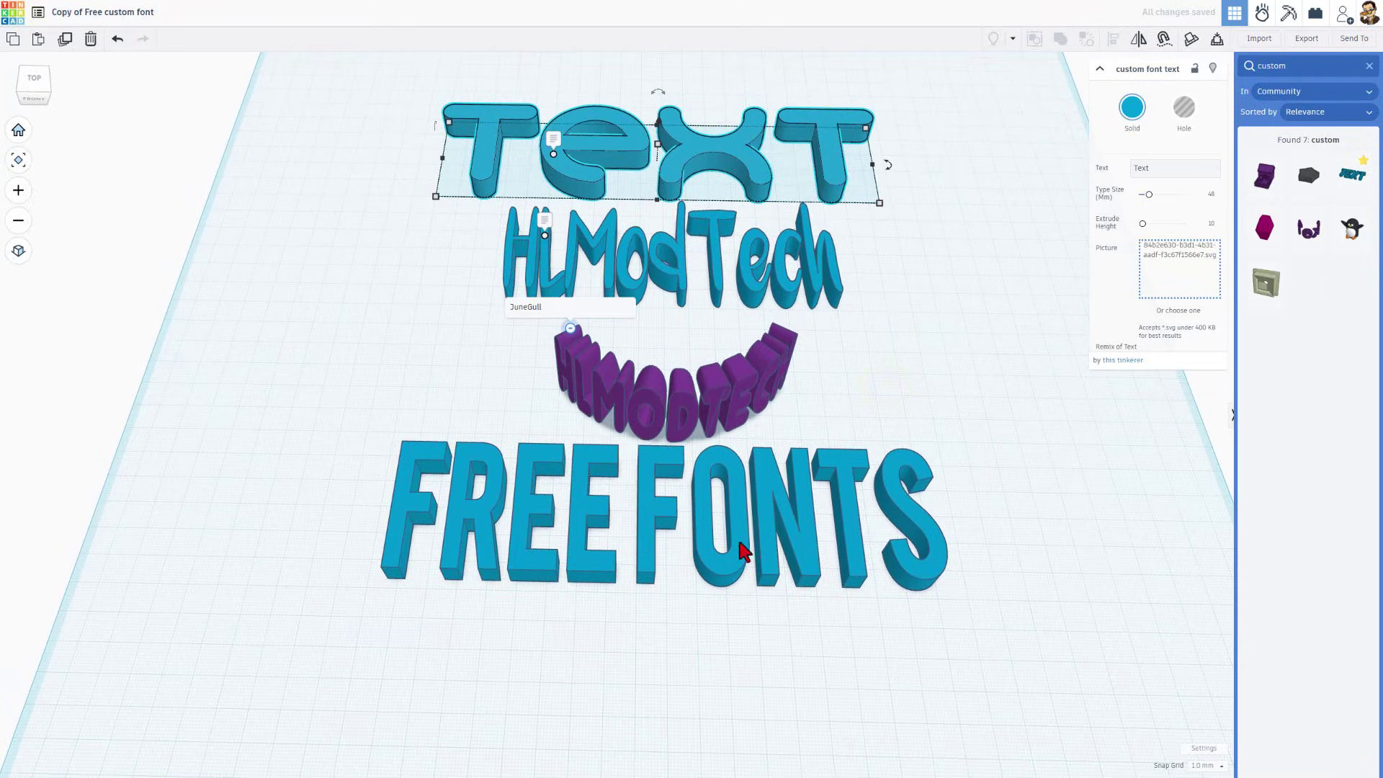
- Move FREE FONTS to the back and drop a new TEXT custom font shape at the front
{"action": "left_click_drag", "start_coordinate": [774, 534], "coordinate": [763, 86]}
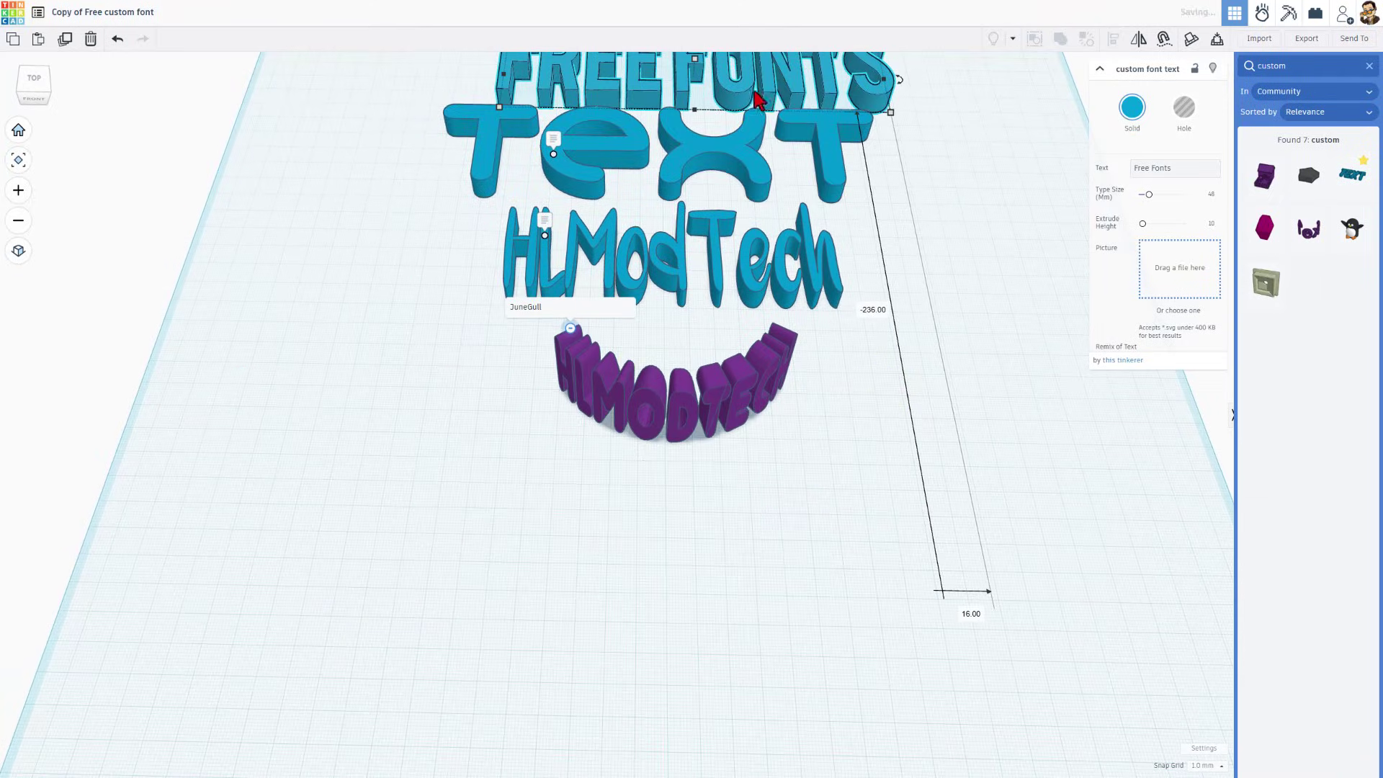
{"action": "right_click_drag", "start_coordinate": [679, 461], "coordinate": [687, 425]}
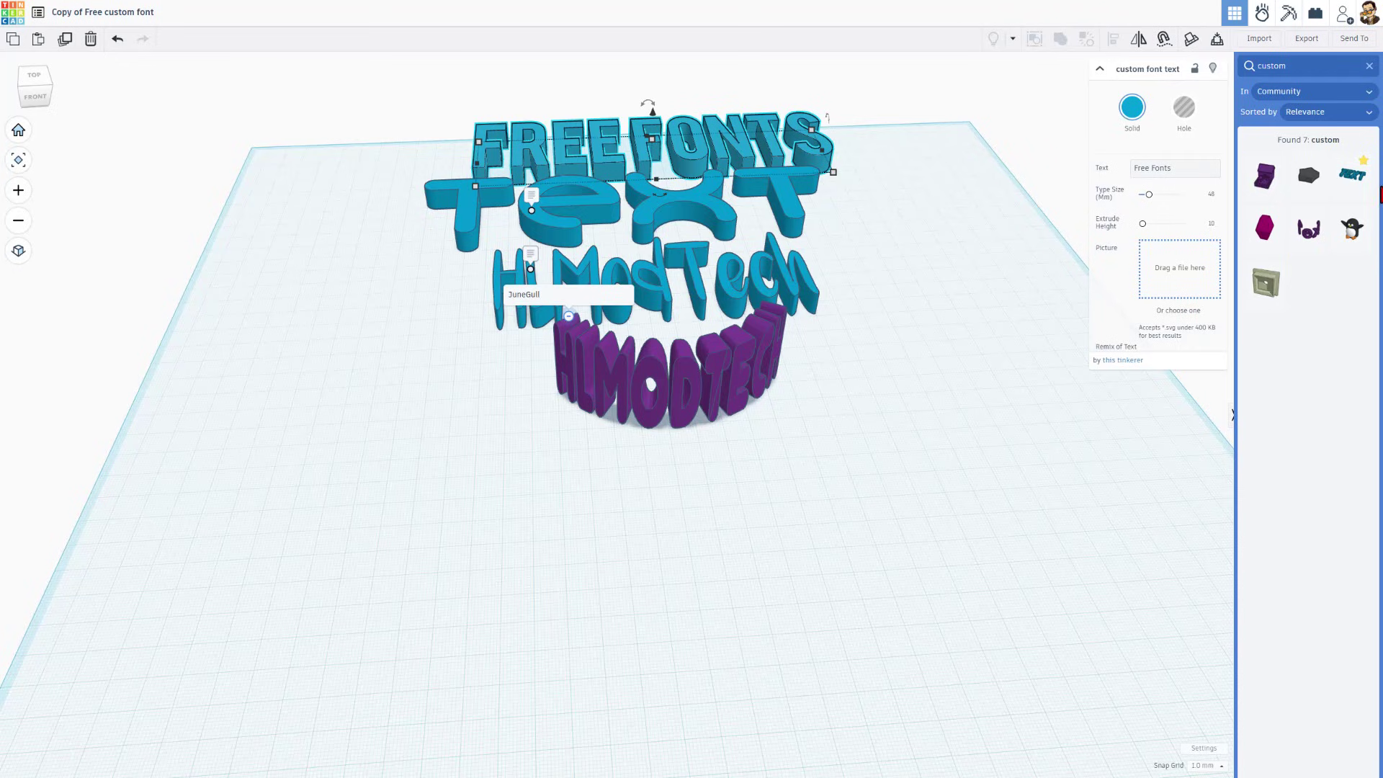
{"action": "left_click_drag", "start_coordinate": [1352, 191], "coordinate": [604, 484]}
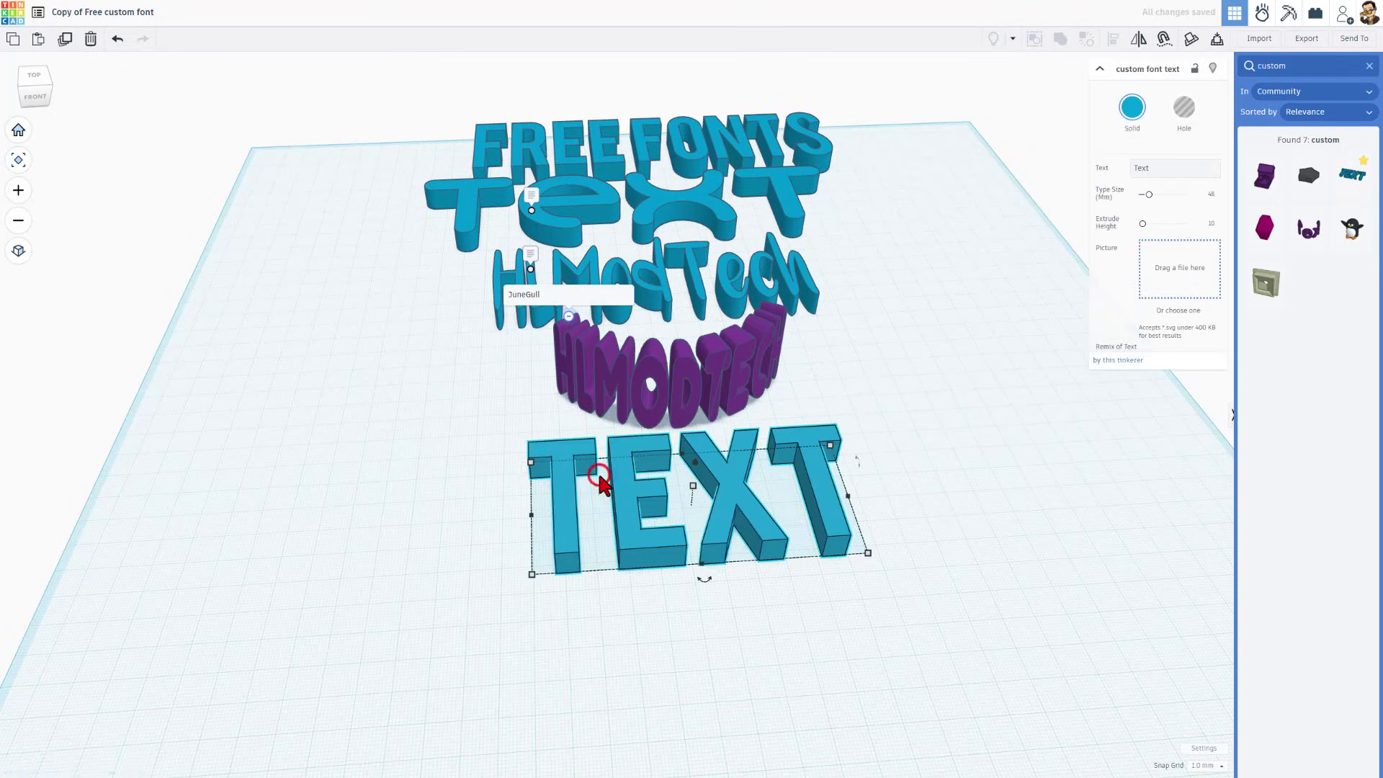
{"action": "left_click", "coordinate": [1190, 310]}
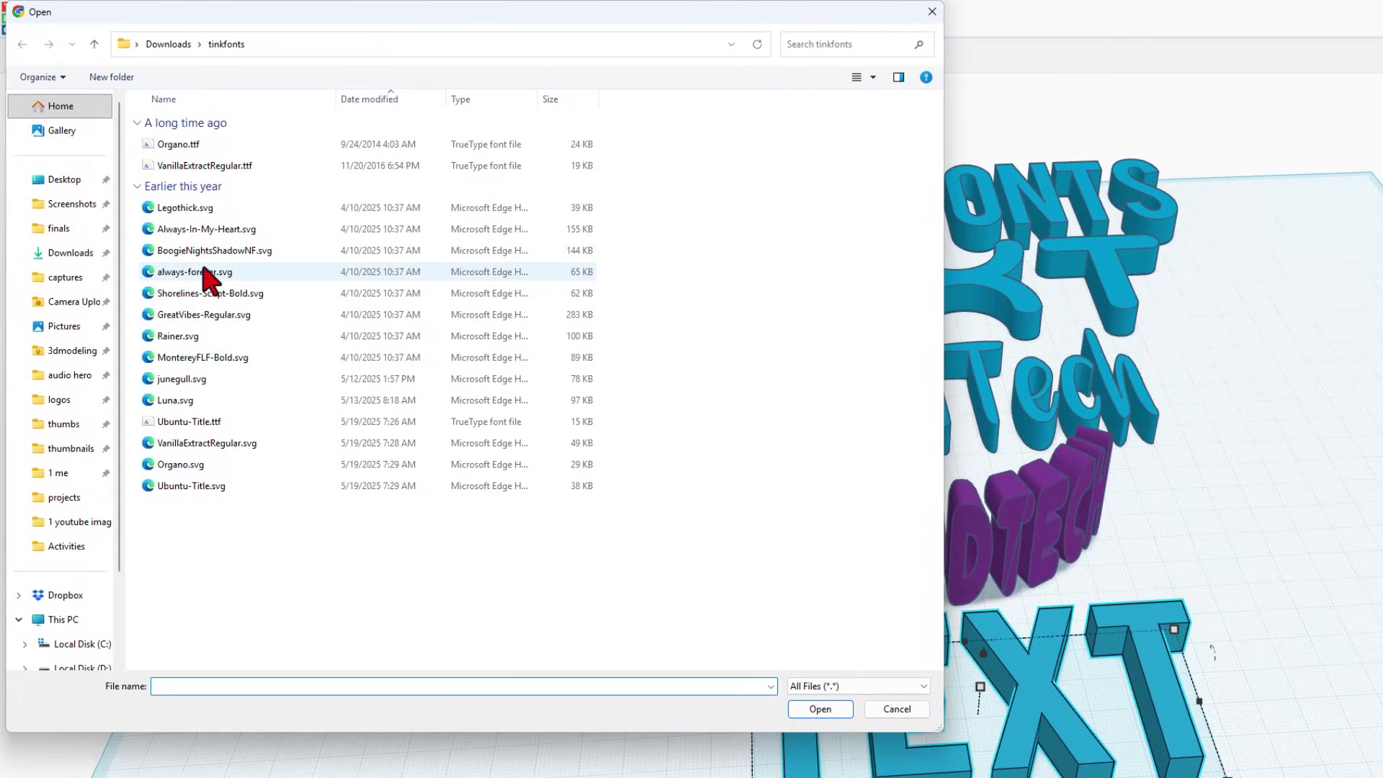
- Make the front text read PISTONS in the JuneGull.svg font
{"action": "double_click", "coordinate": [178, 381]}
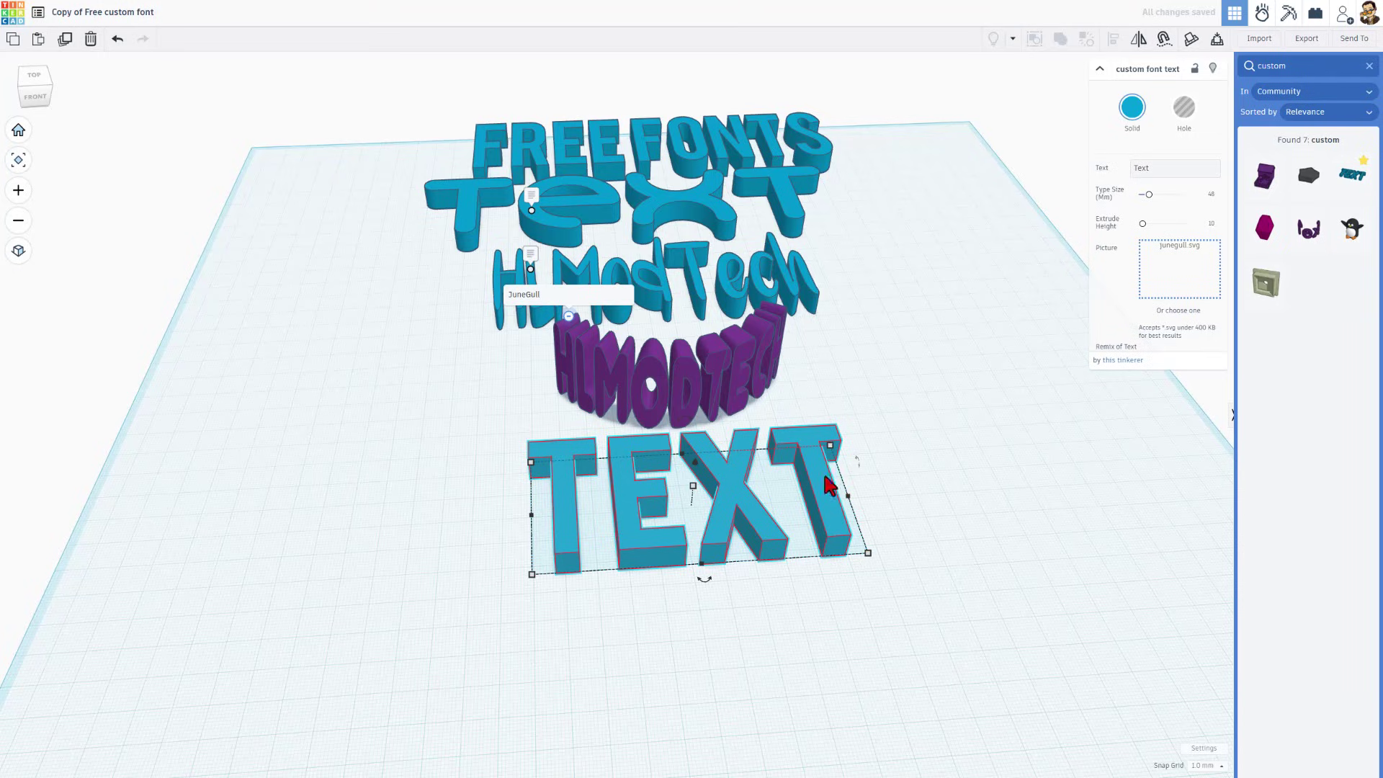
{"action": "left_click", "coordinate": [1148, 169]}
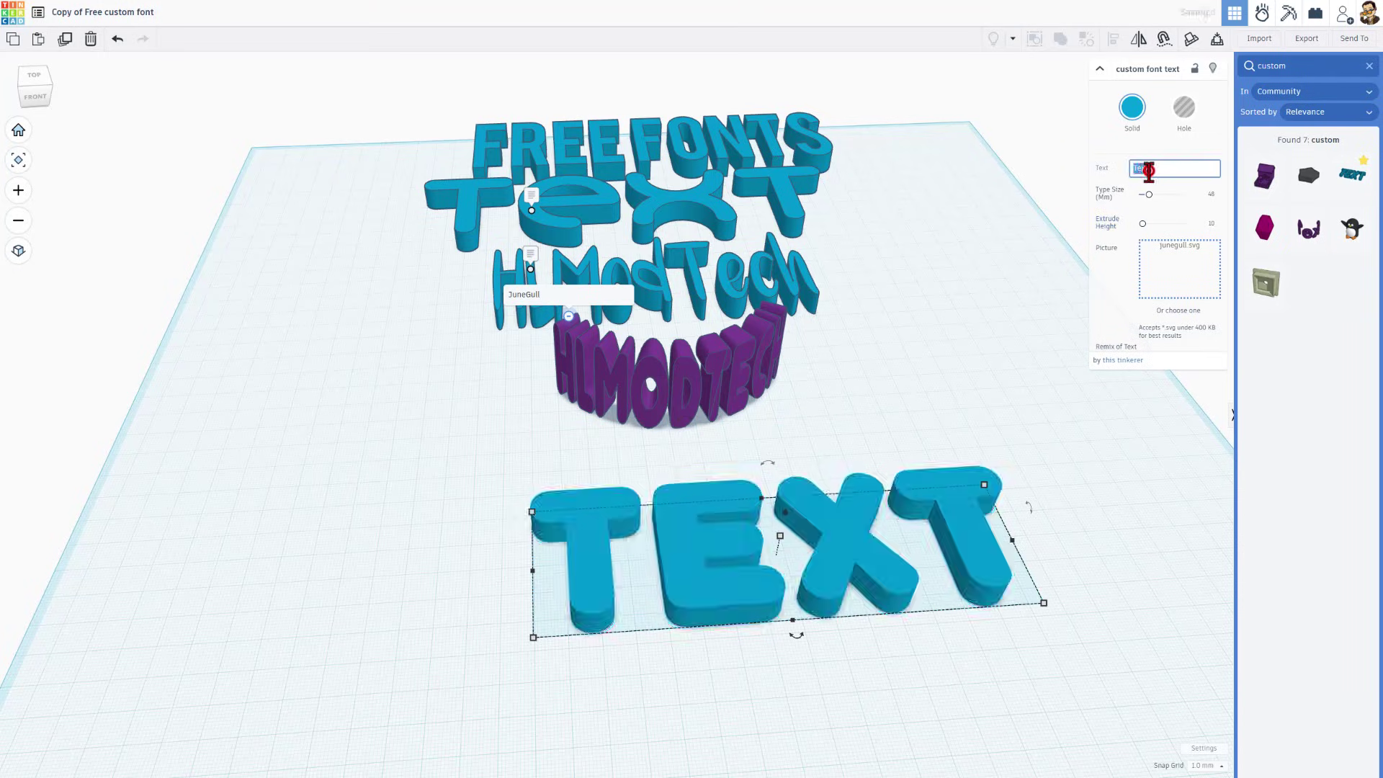
{"action": "type", "text": "Pl"}
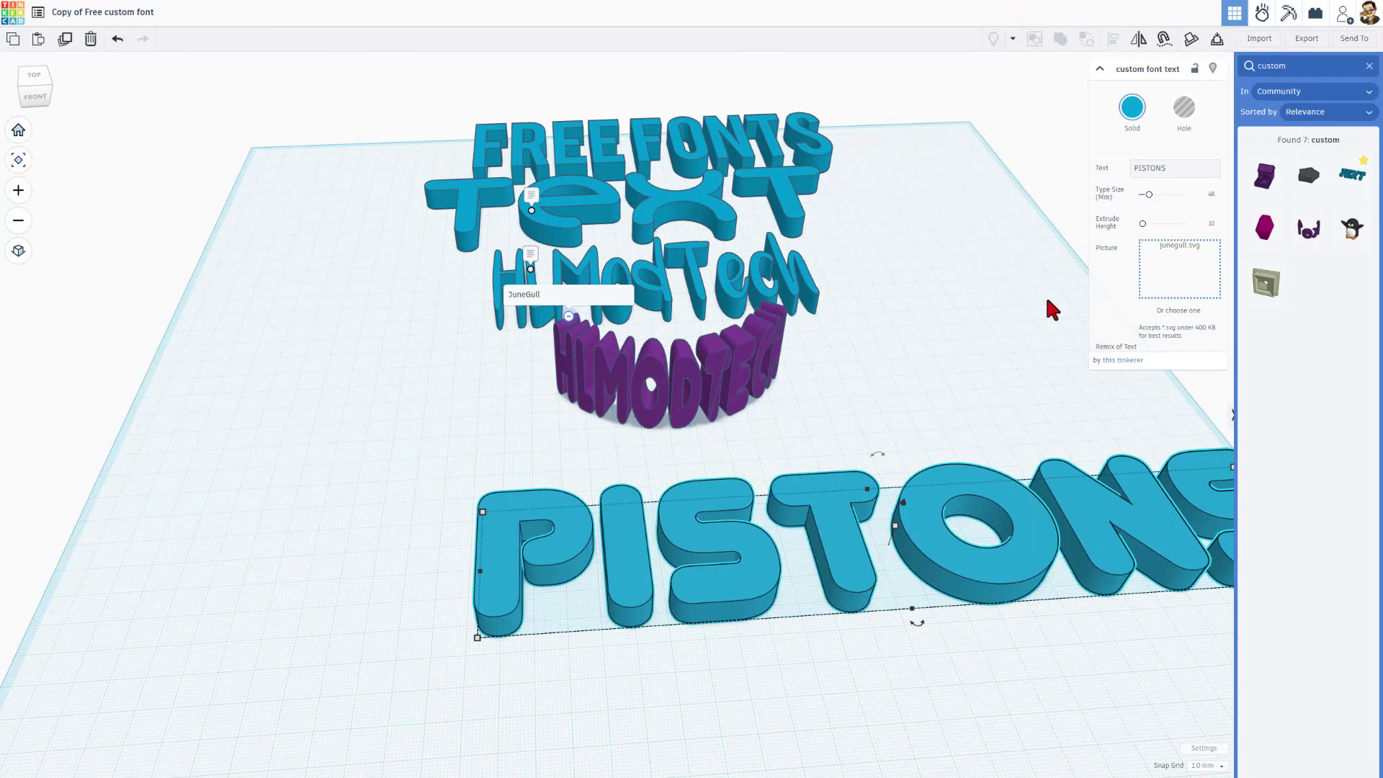
{"action": "left_click_drag", "start_coordinate": [677, 504], "coordinate": [444, 510]}
- Scale the PISTONS text to 75 mm wide by 30 mm long
{"action": "left_click", "coordinate": [244, 643]}
{"action": "left_click", "coordinate": [701, 660]}
{"action": "type", "text": "7"}
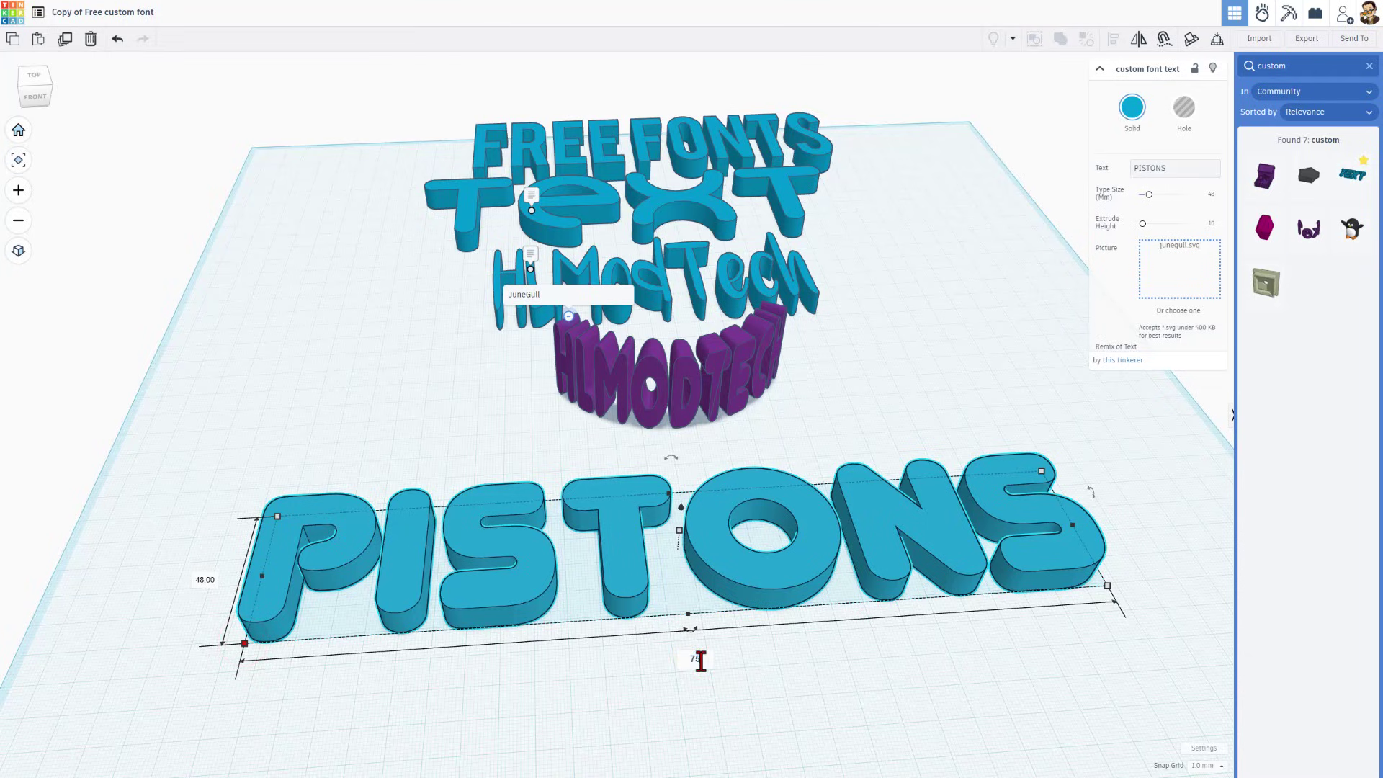
{"action": "type", "text": "5"}
{"action": "key", "text": "Tab"}
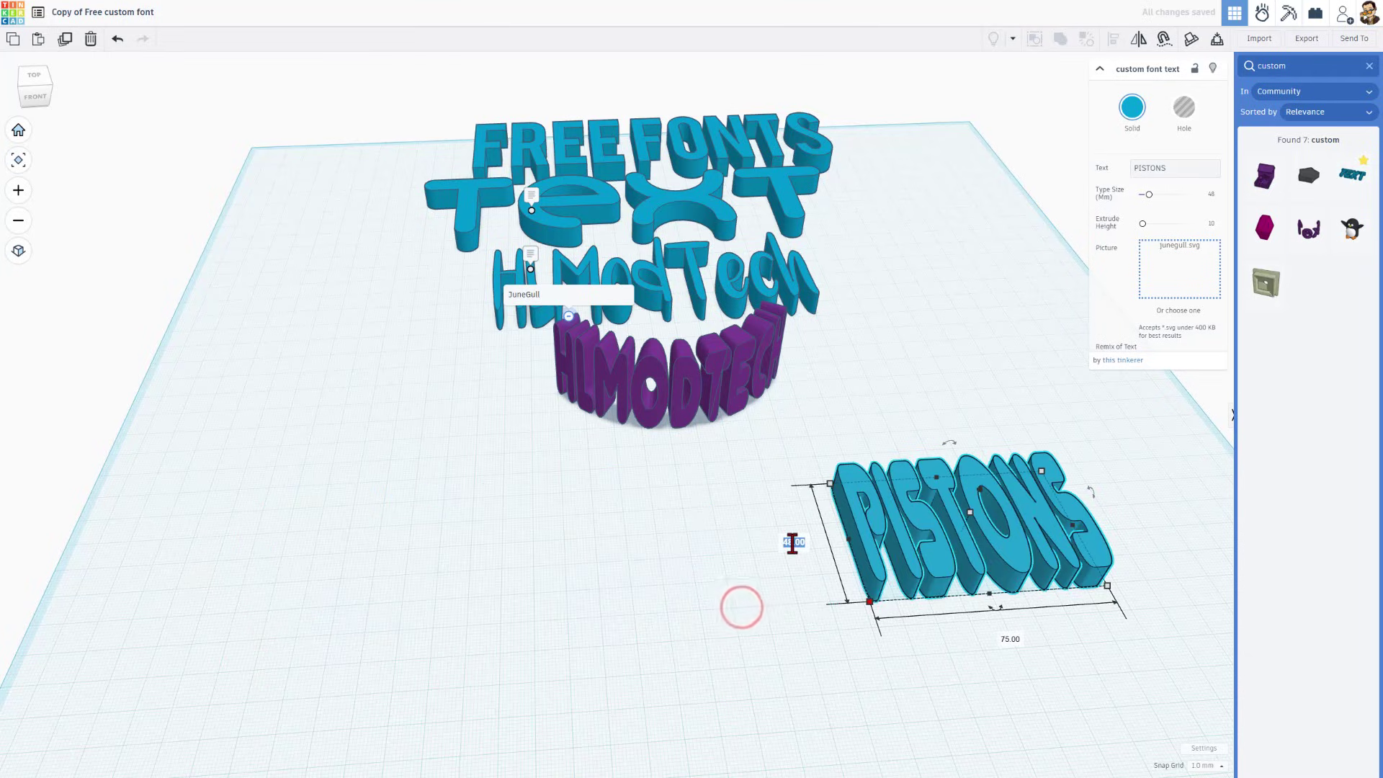
{"action": "type", "text": "30"}
{"action": "key", "text": "Return"}
{"action": "right_click_drag", "start_coordinate": [911, 476], "coordinate": [861, 565]}
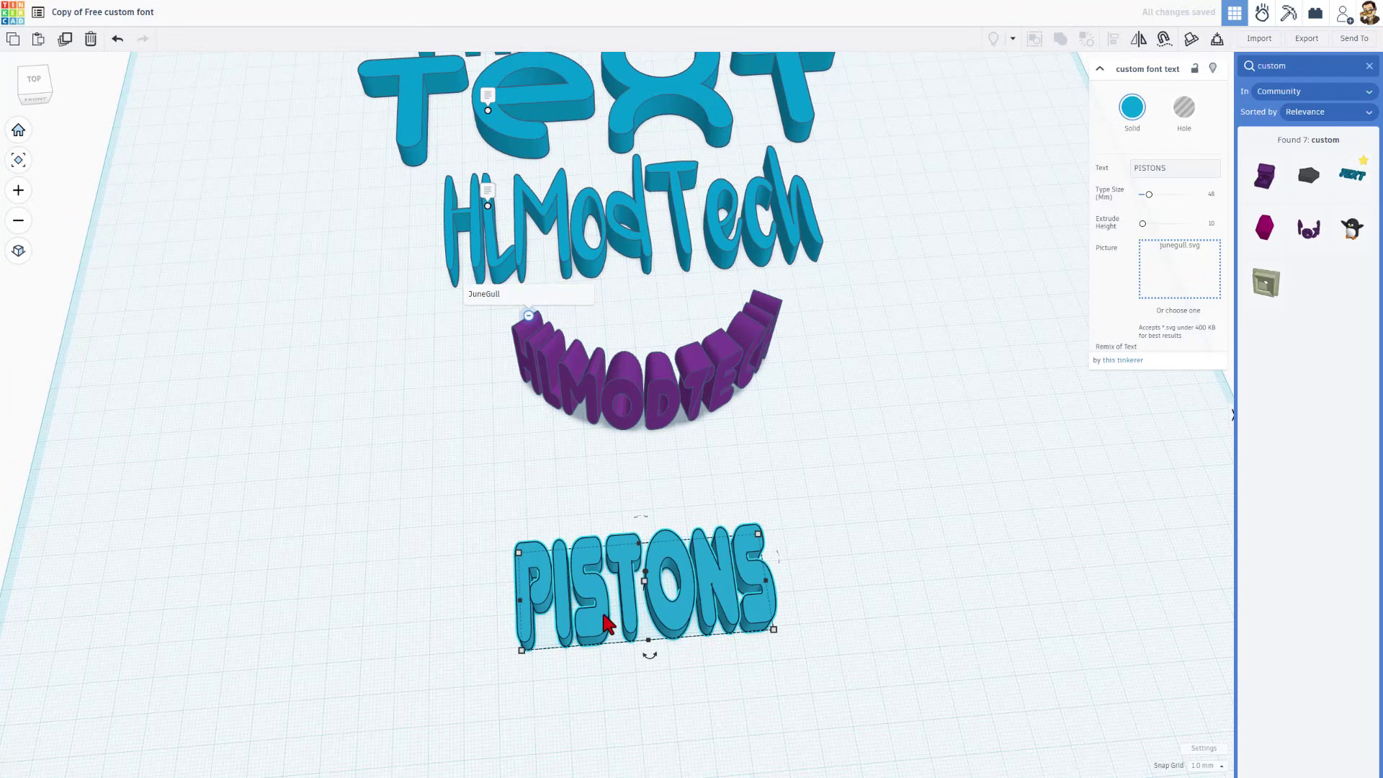
{"action": "right_click_drag", "start_coordinate": [622, 614], "coordinate": [657, 611]}
{"action": "left_click", "coordinate": [673, 606]}
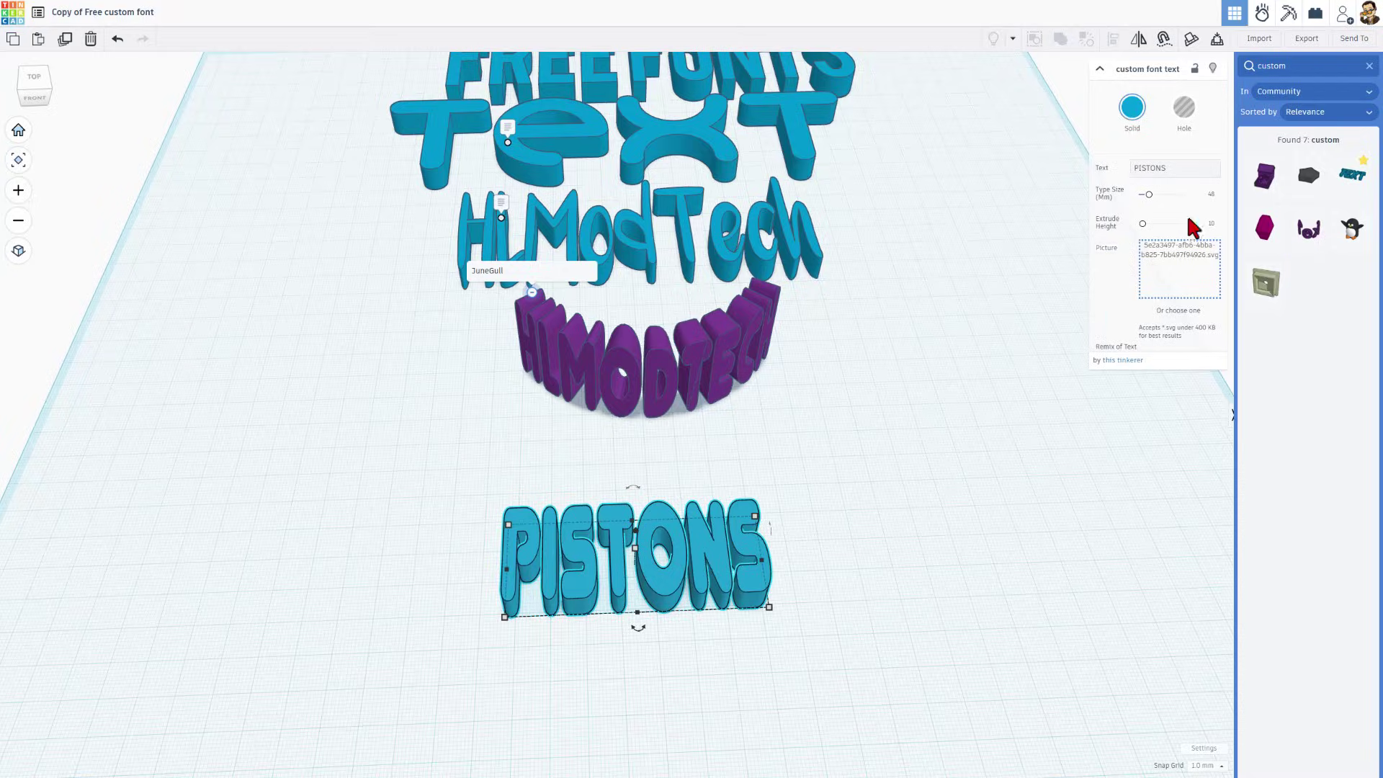
- Export the PISTONS shape as an SVG named pistons.svg into the Downloads folder
{"action": "left_click", "coordinate": [1308, 42]}
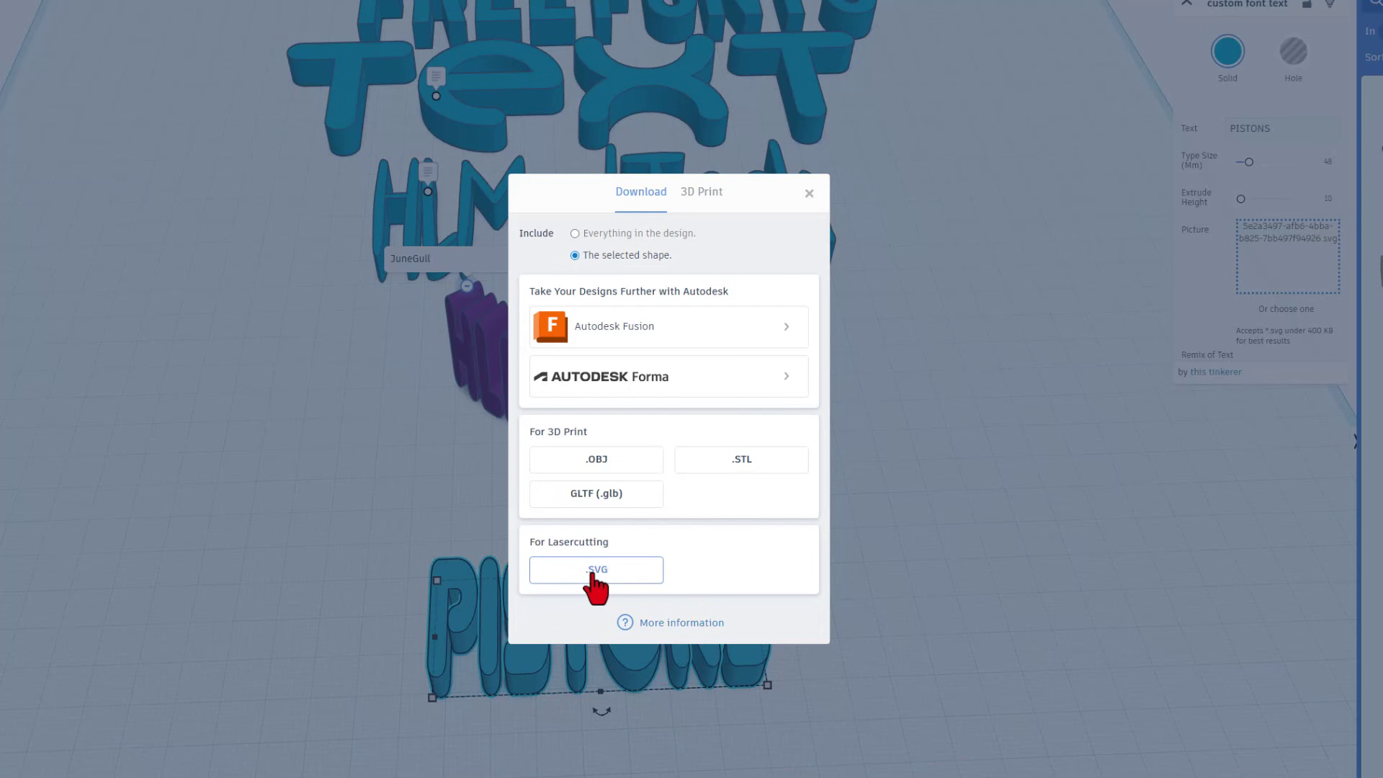
{"action": "left_click", "coordinate": [595, 572]}
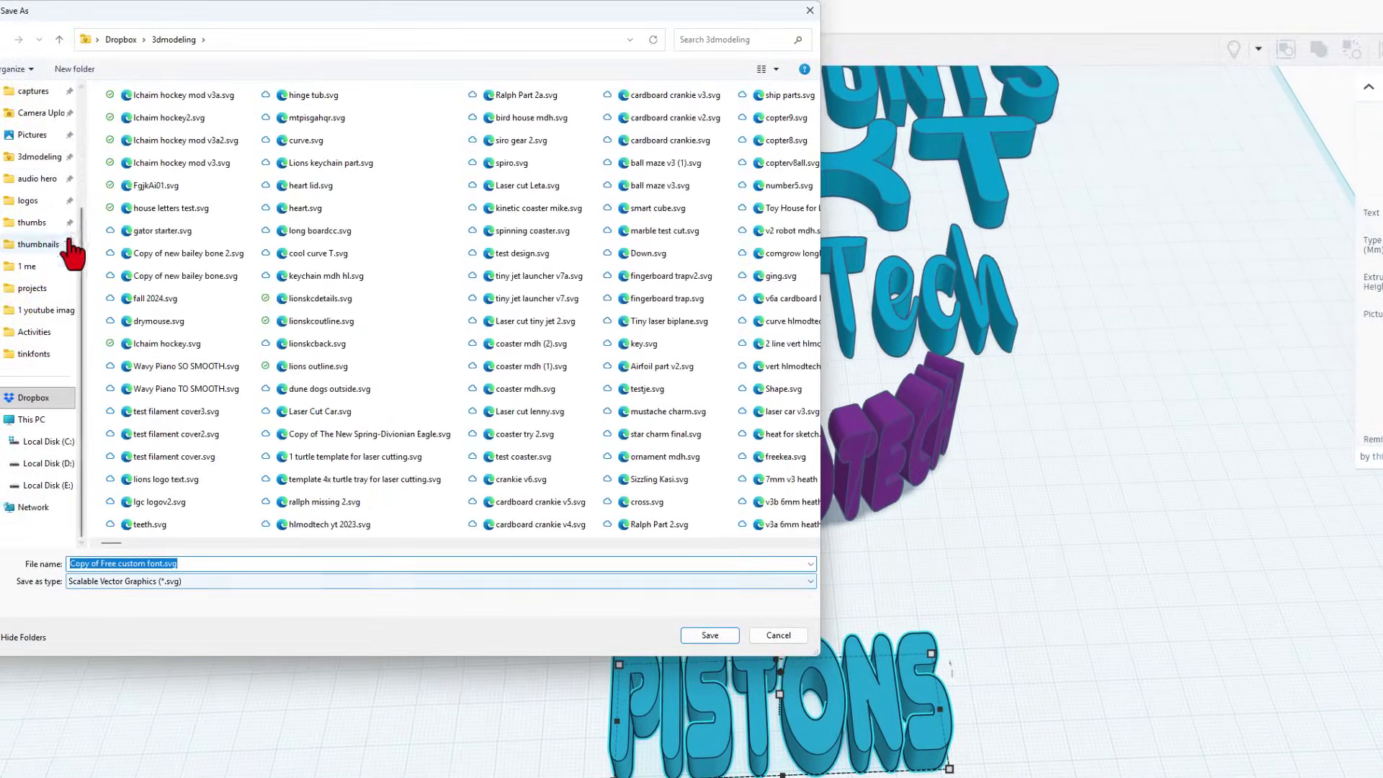
{"action": "left_click", "coordinate": [82, 114]}
{"action": "left_click", "coordinate": [59, 226]}
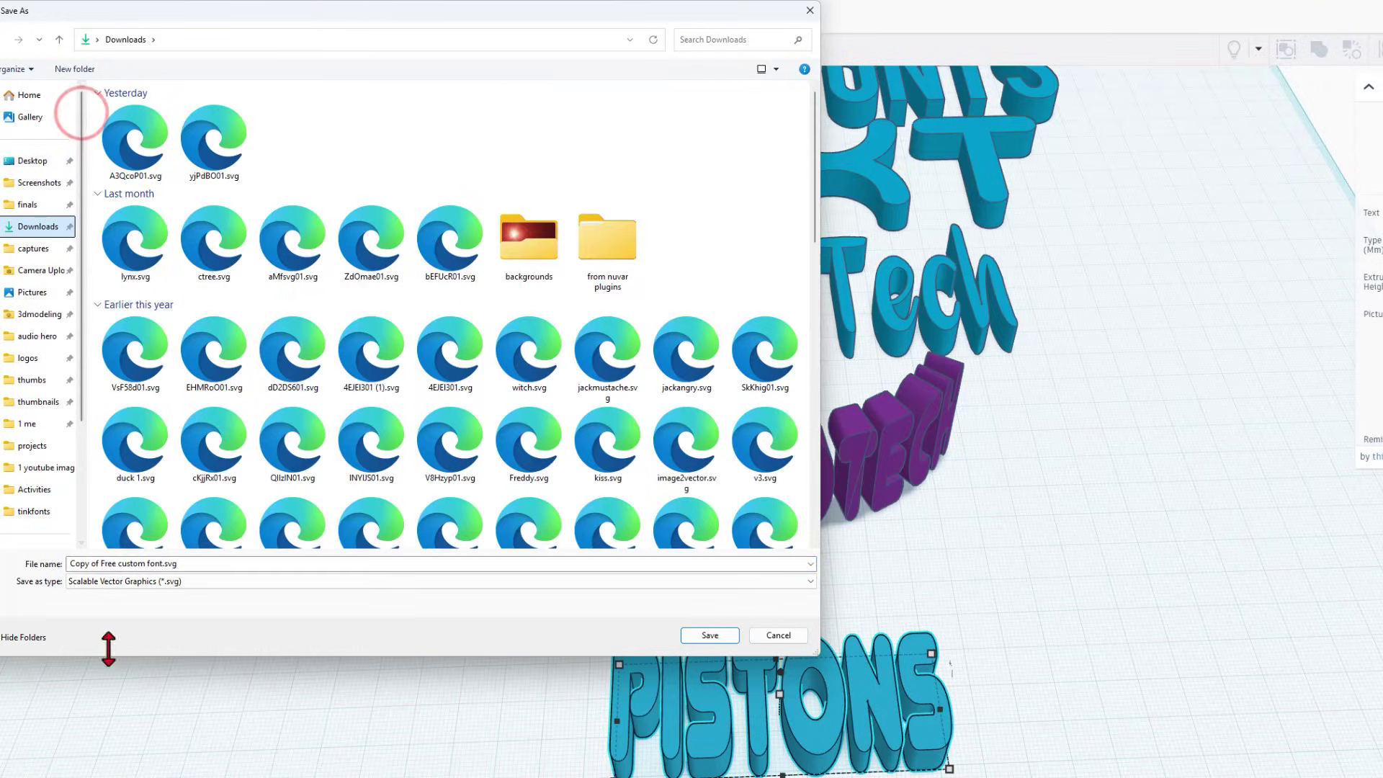
{"action": "left_click", "coordinate": [157, 566]}
{"action": "left_click_drag", "start_coordinate": [162, 563], "coordinate": [49, 564]}
{"action": "type", "text": "pistons"}
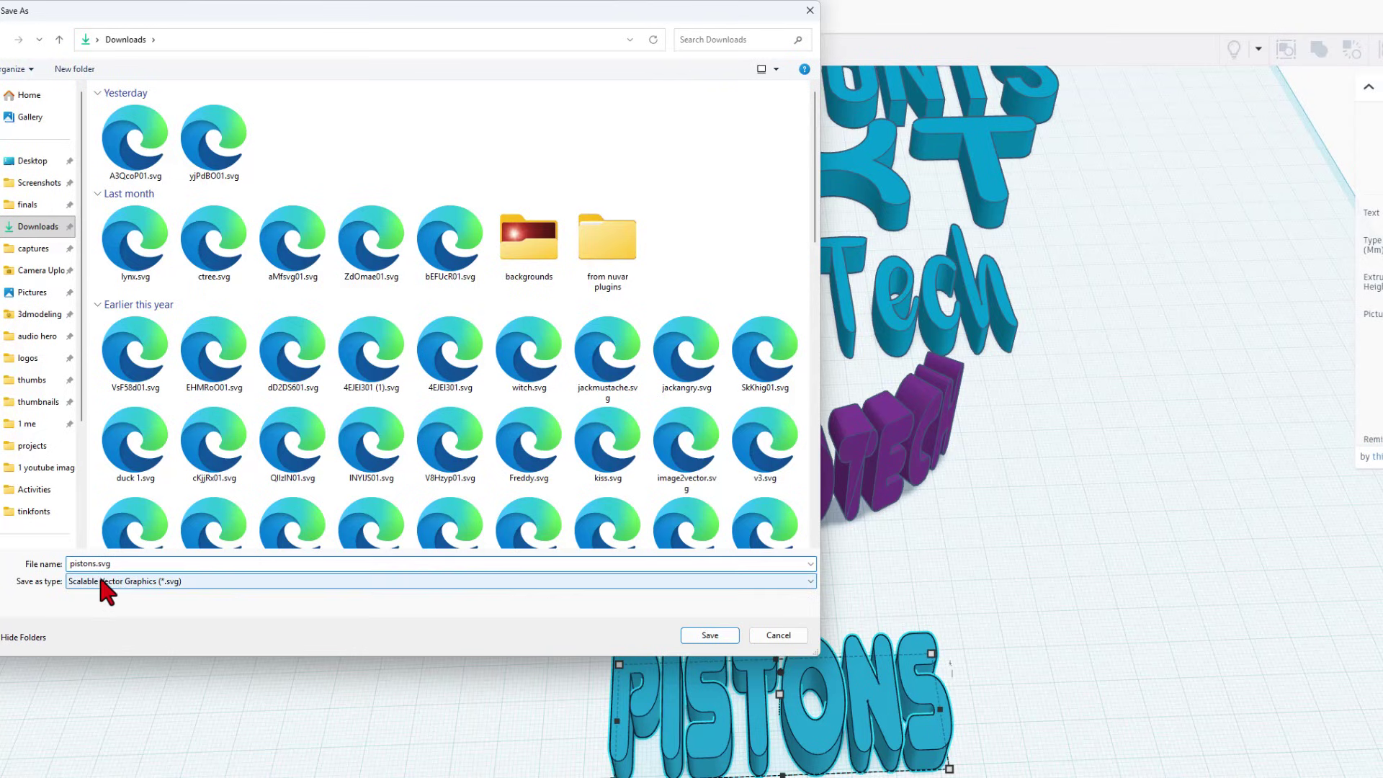
{"action": "key", "text": "Return"}
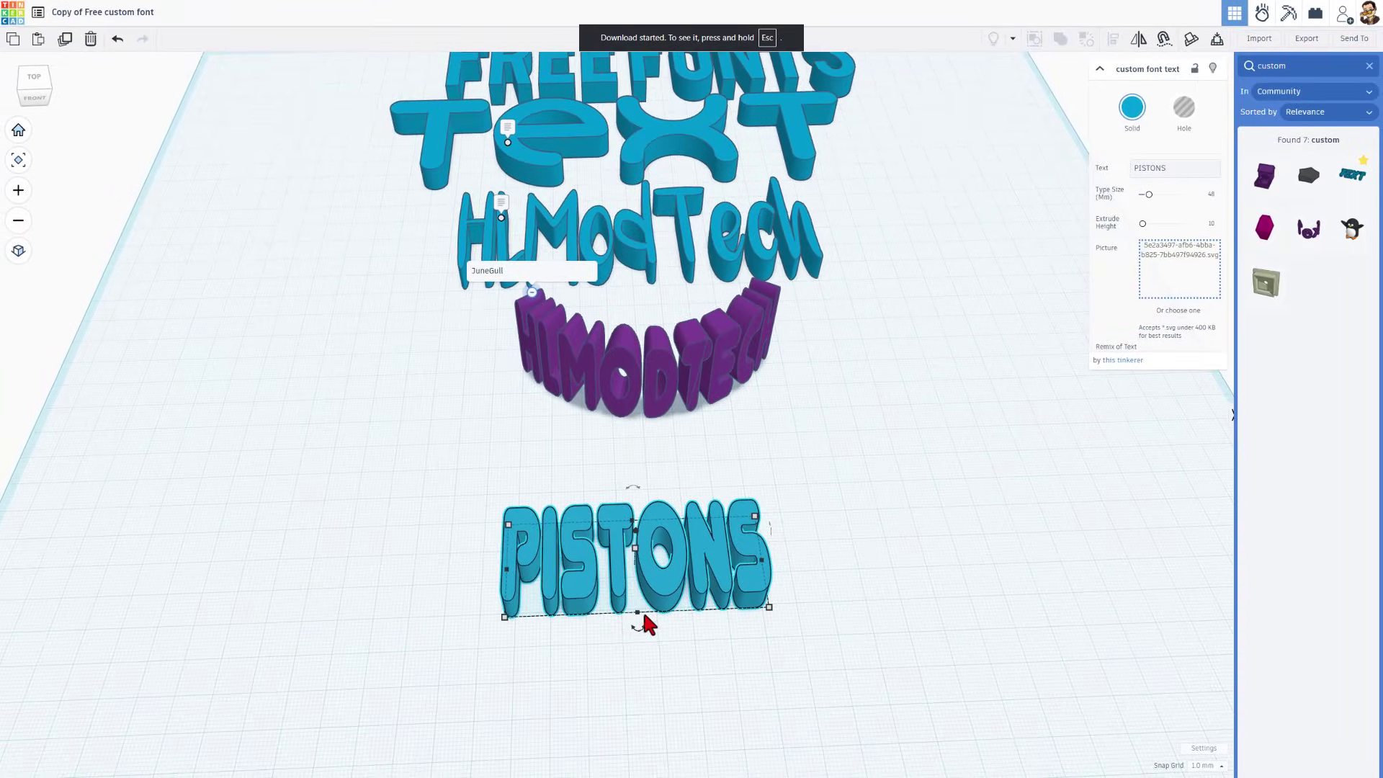
{"action": "scroll", "coordinate": [643, 617], "scroll_direction": "up", "scroll_amount": 1}
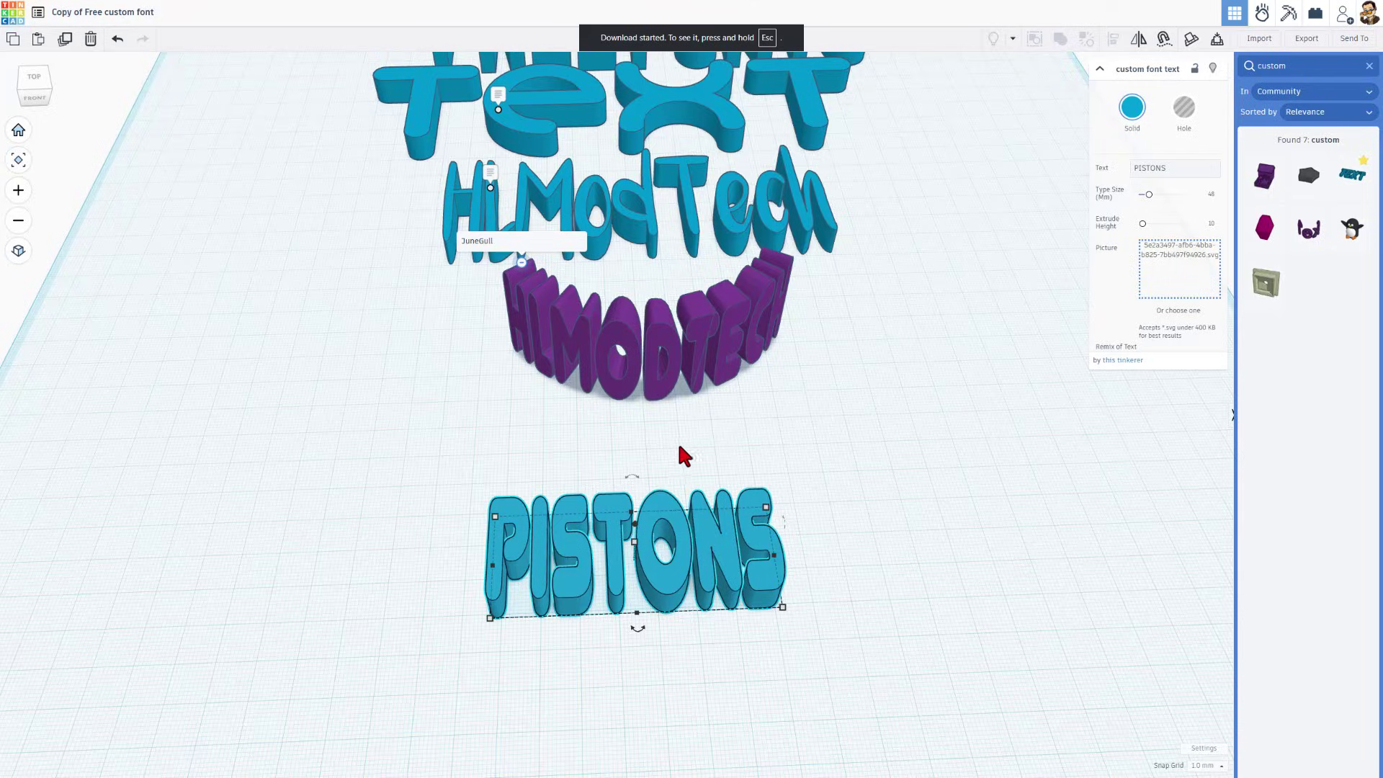
- Import pistons.svg from Downloads, centered on art, and place it left of the original text
{"action": "left_click", "coordinate": [1257, 52]}
{"action": "left_click", "coordinate": [700, 401]}
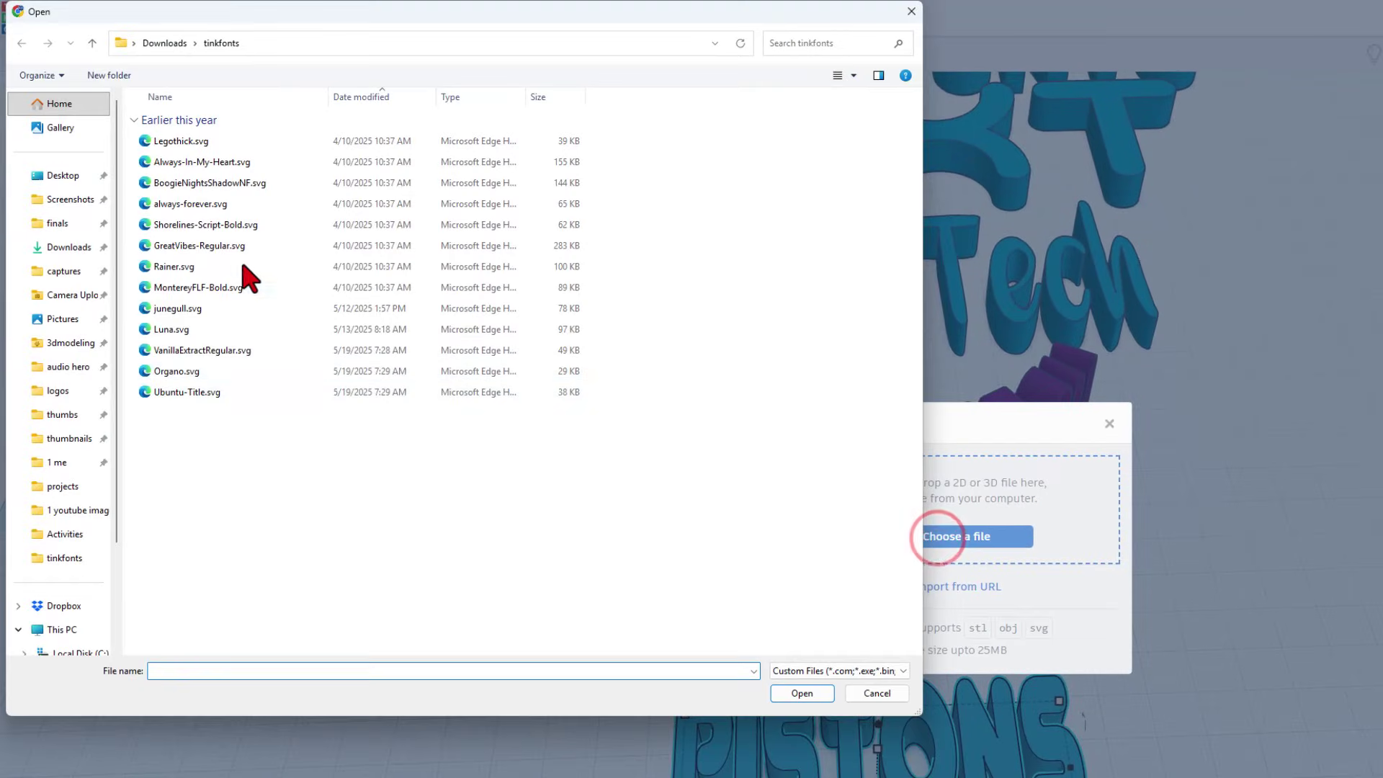
{"action": "left_click", "coordinate": [66, 247]}
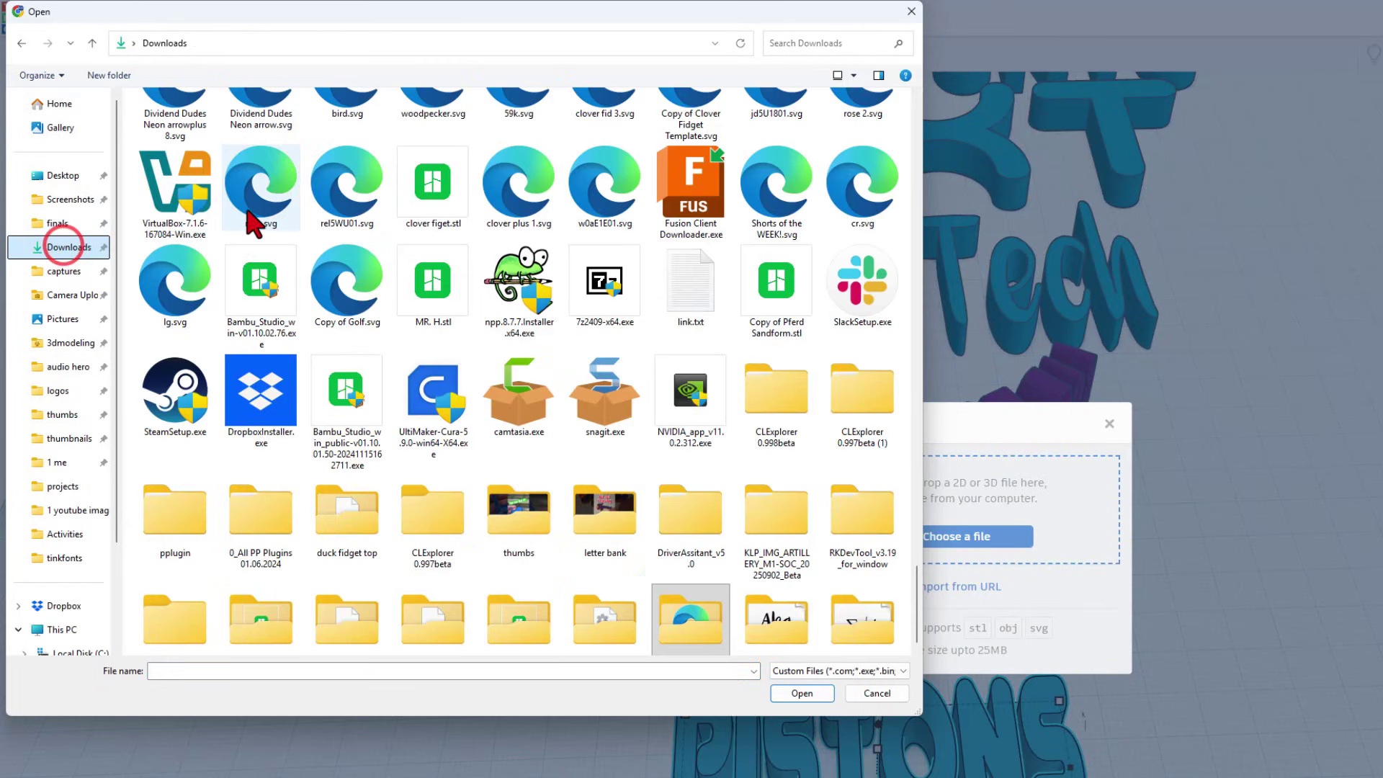
{"action": "scroll", "coordinate": [245, 193], "scroll_direction": "up", "scroll_amount": 20}
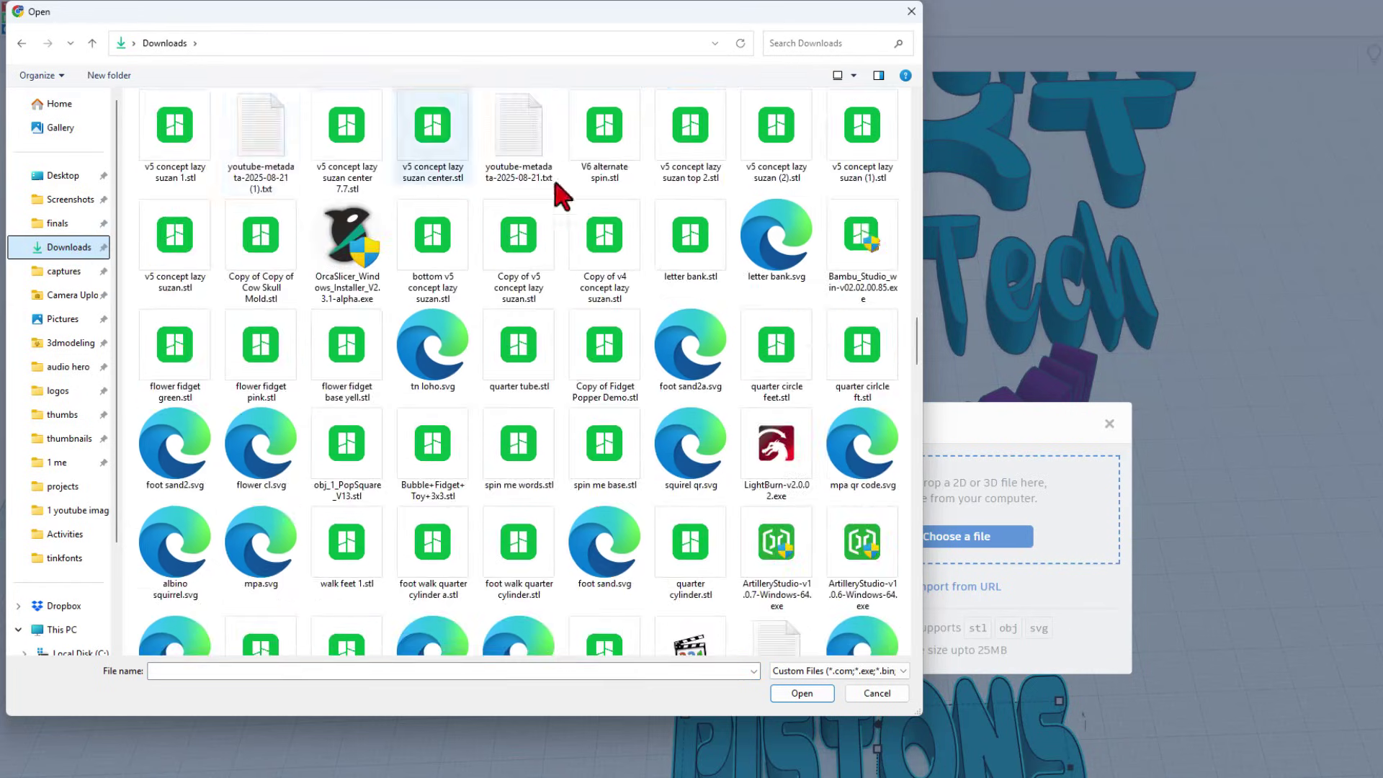
{"action": "double_click", "coordinate": [183, 144]}
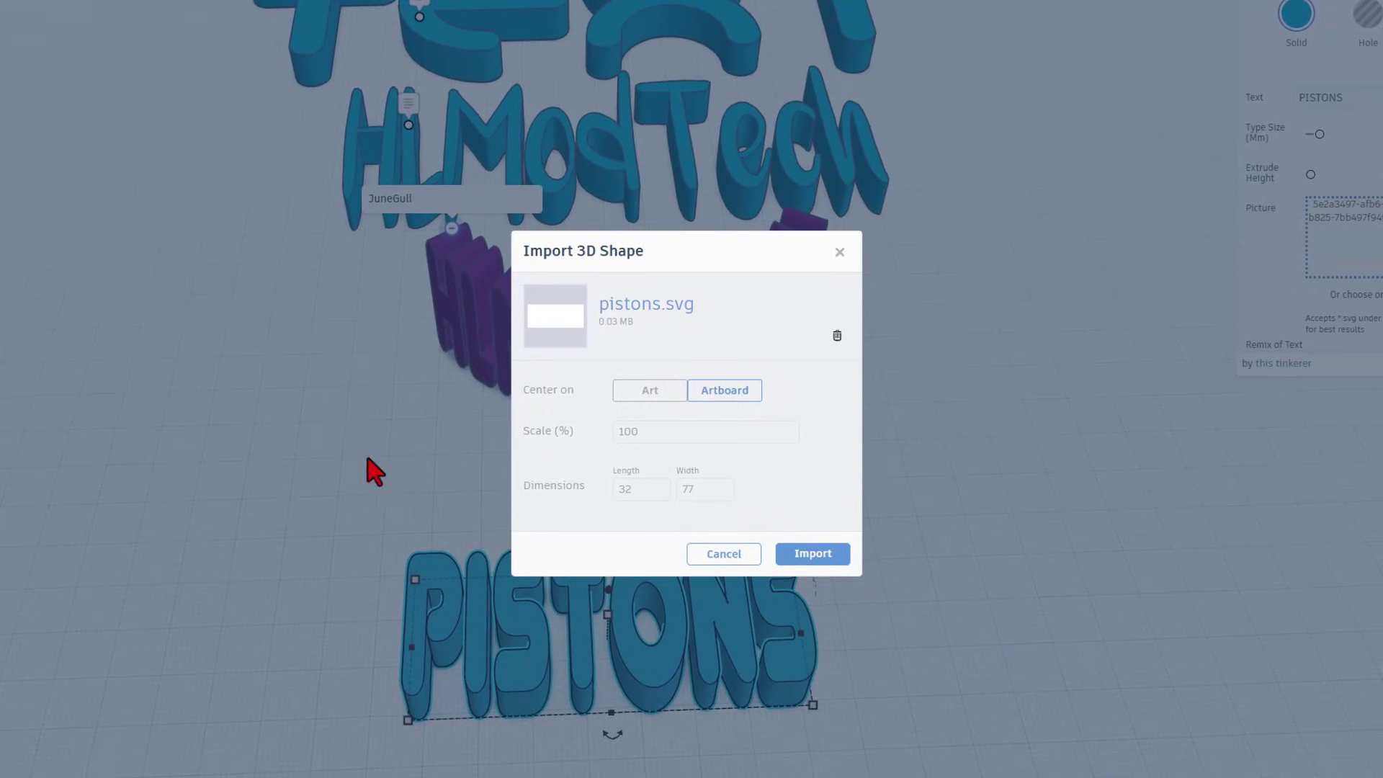
{"action": "left_click", "coordinate": [644, 393]}
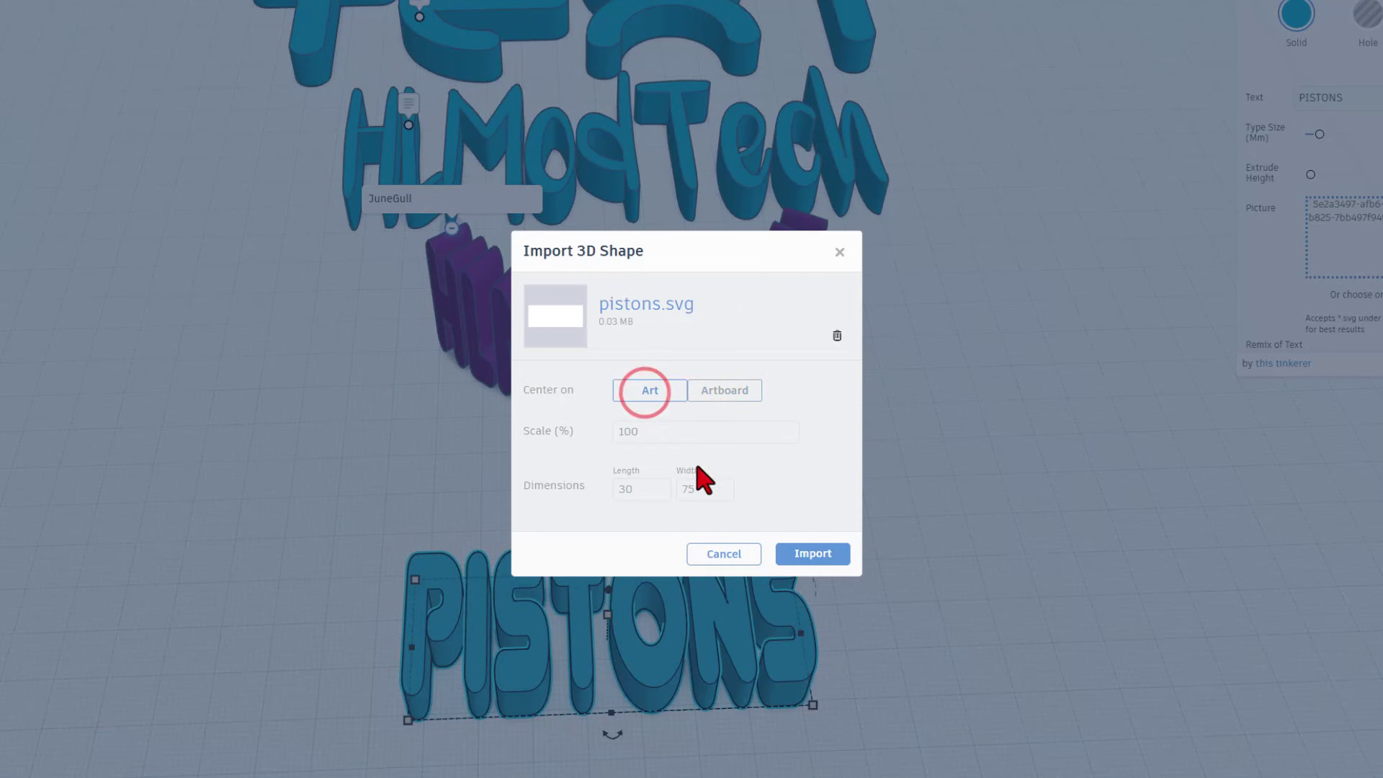
{"action": "left_click", "coordinate": [801, 558]}
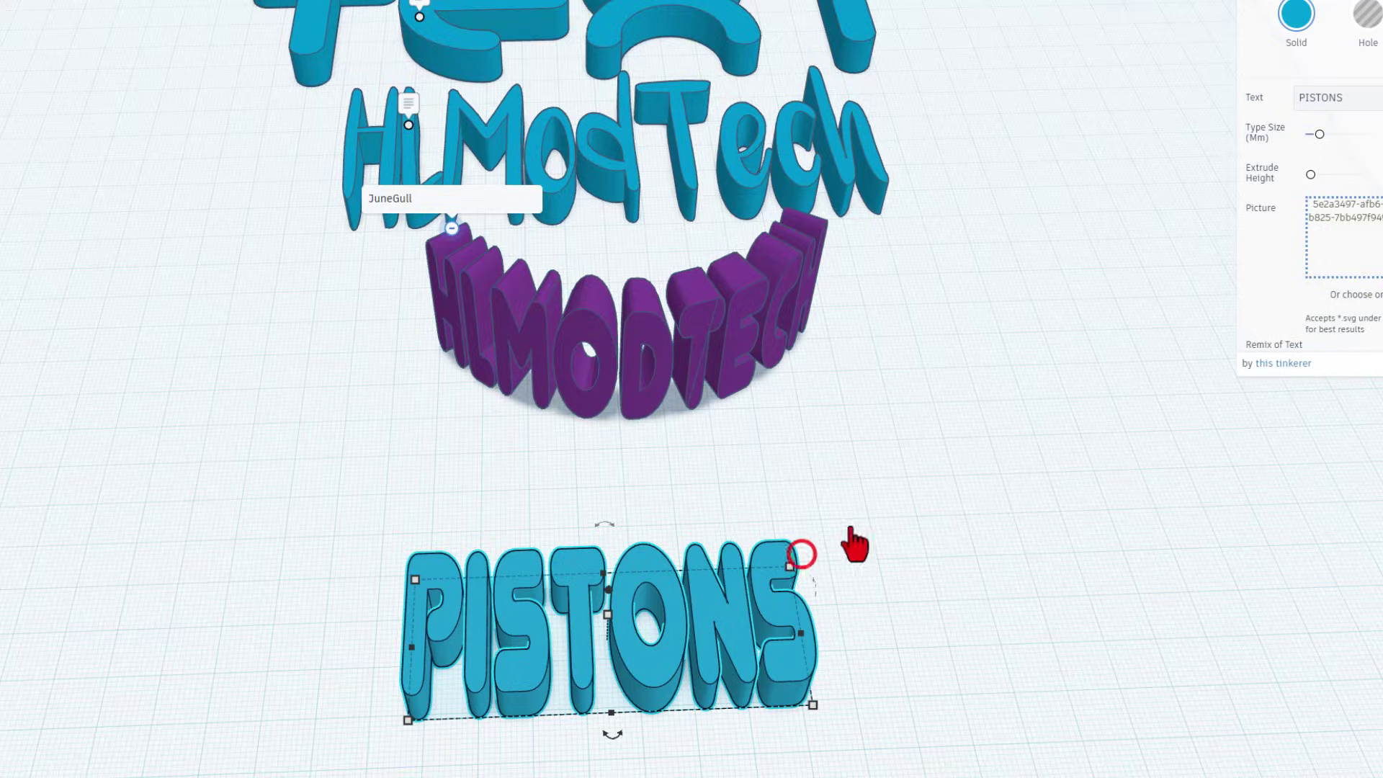
{"action": "left_click_drag", "start_coordinate": [656, 242], "coordinate": [214, 438]}
{"action": "left_click", "coordinate": [223, 563]}
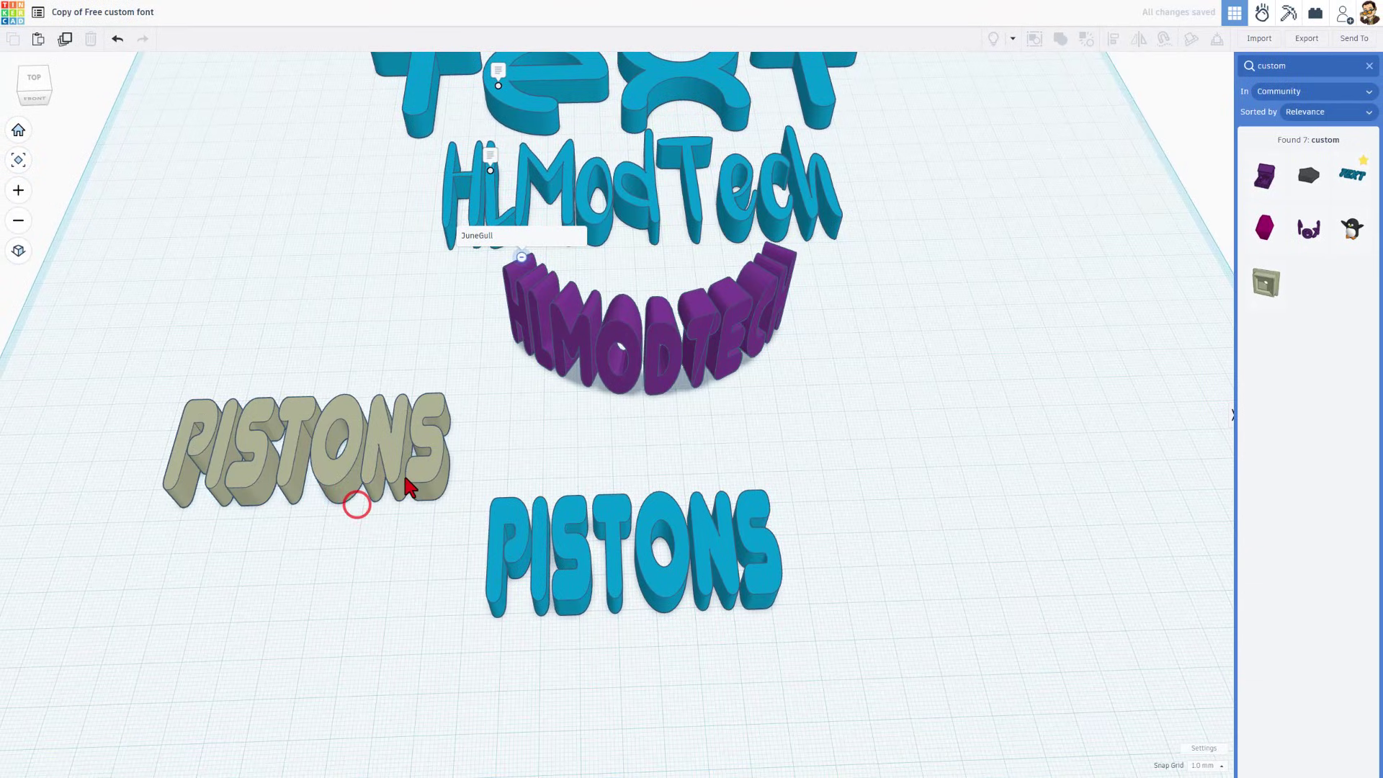
- Duplicate the imported beige PISTONS shape in place
{"action": "middle_click_drag", "start_coordinate": [408, 488], "coordinate": [441, 488]}
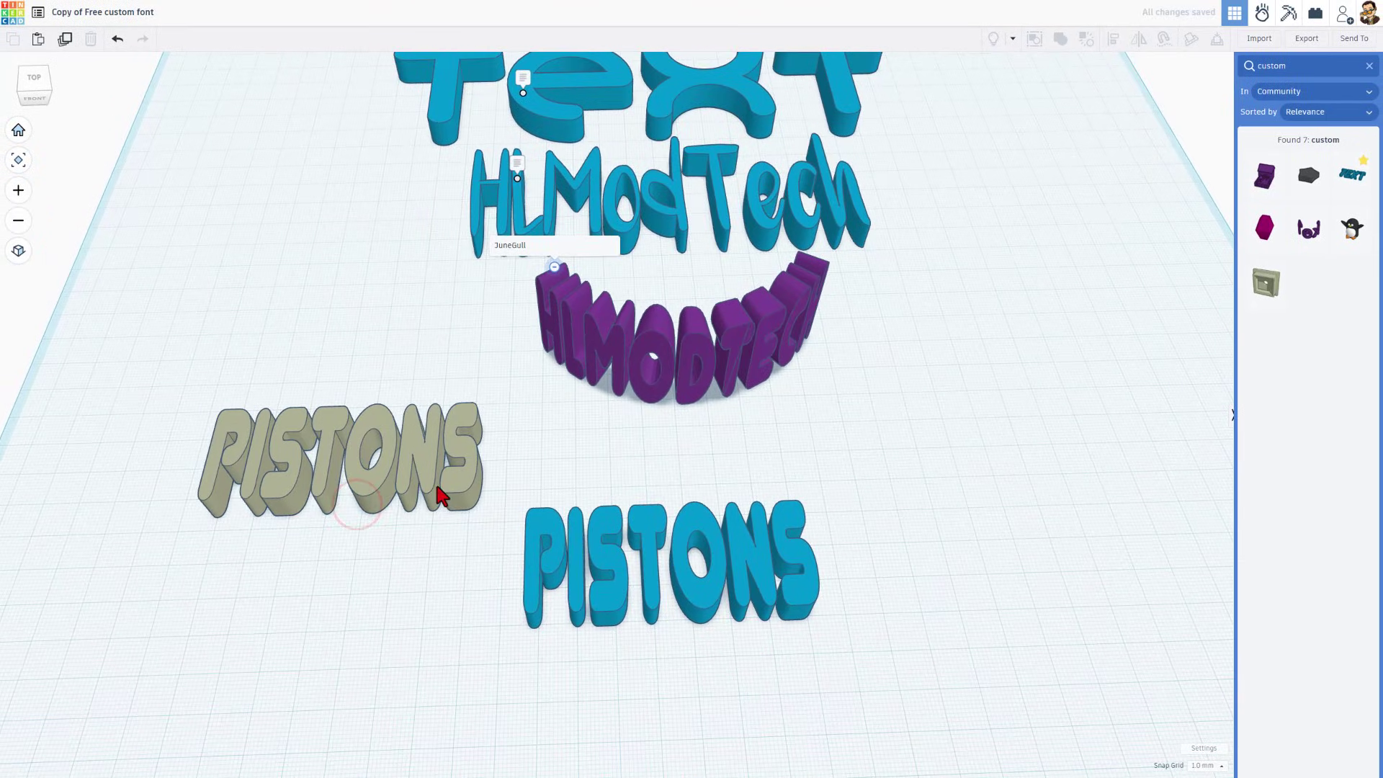
{"action": "left_click", "coordinate": [441, 479]}
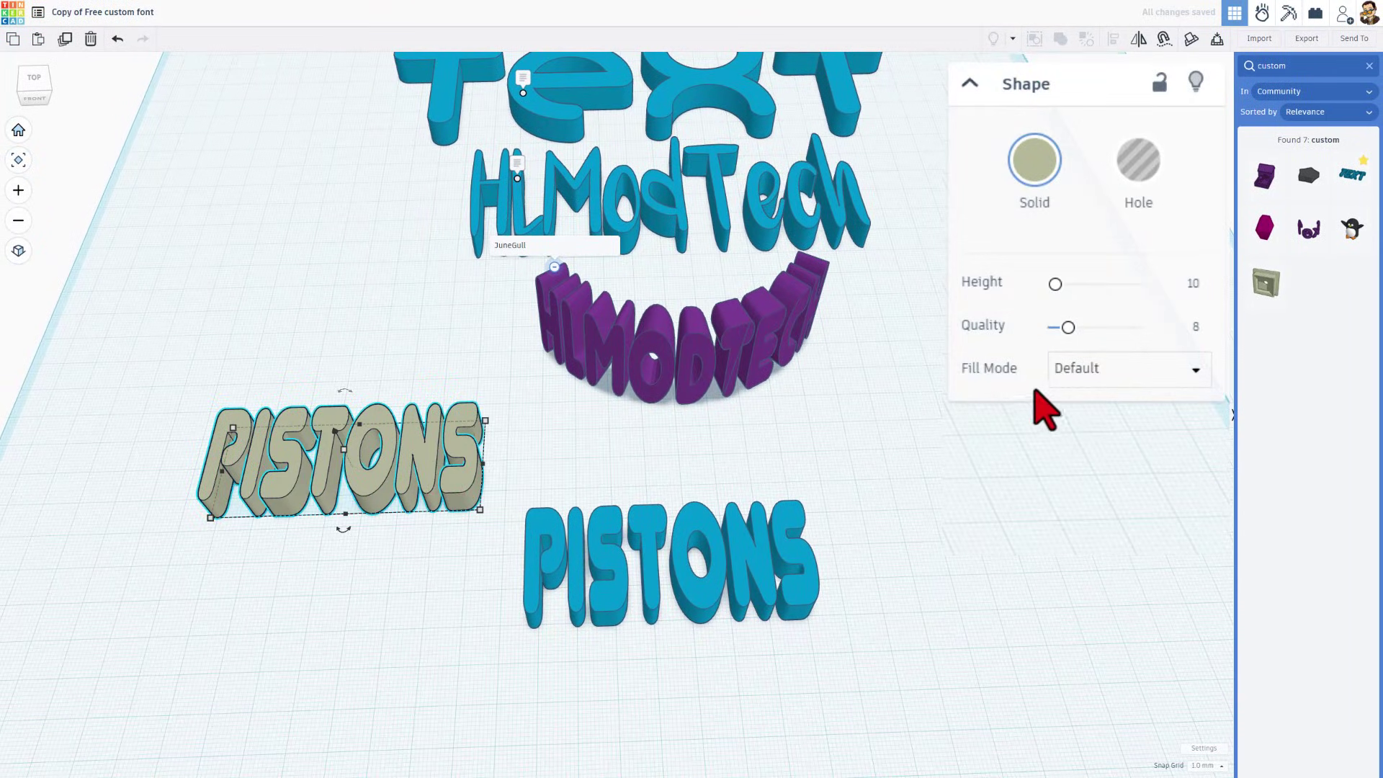
{"action": "key", "text": "ctrl+d"}
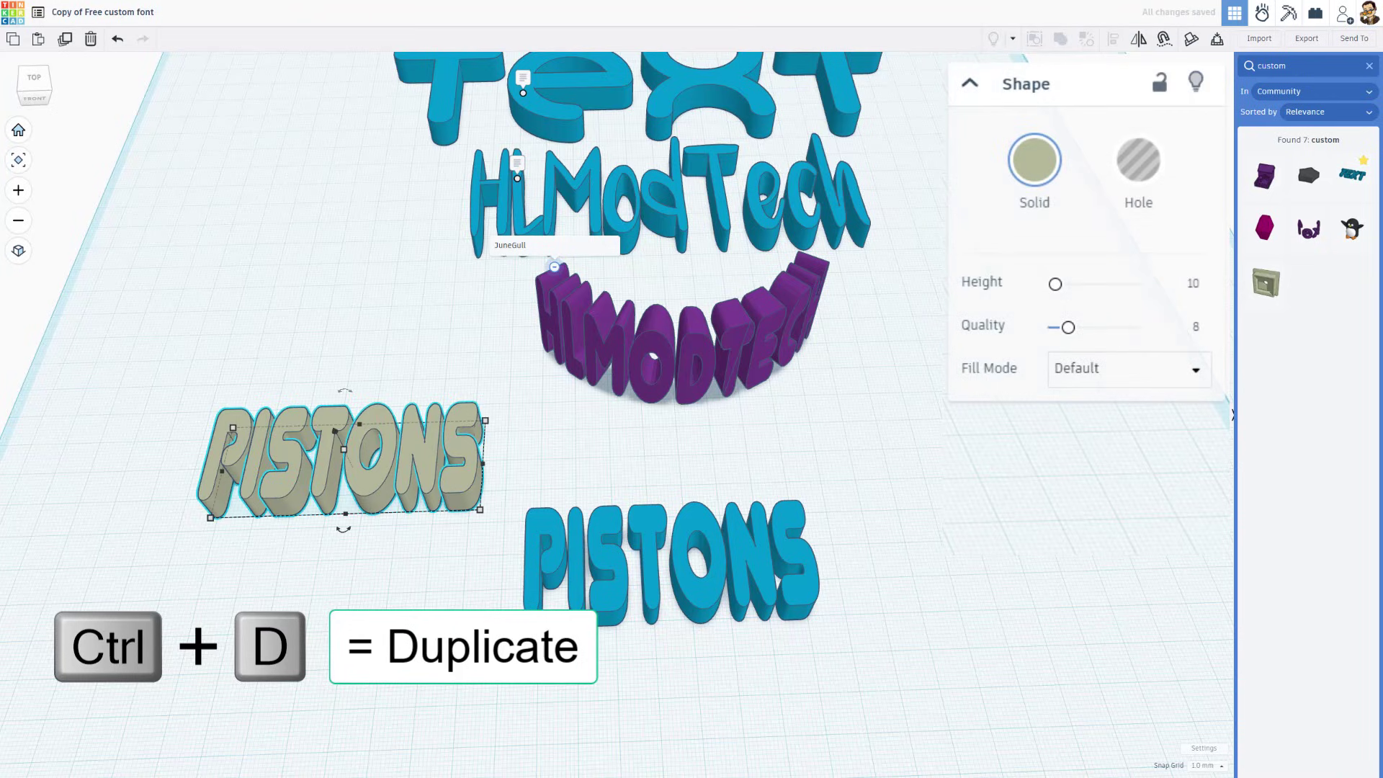
- Set the duplicate's fill mode to Outer Line with a 1.5 line width
{"action": "left_click", "coordinate": [1069, 371]}
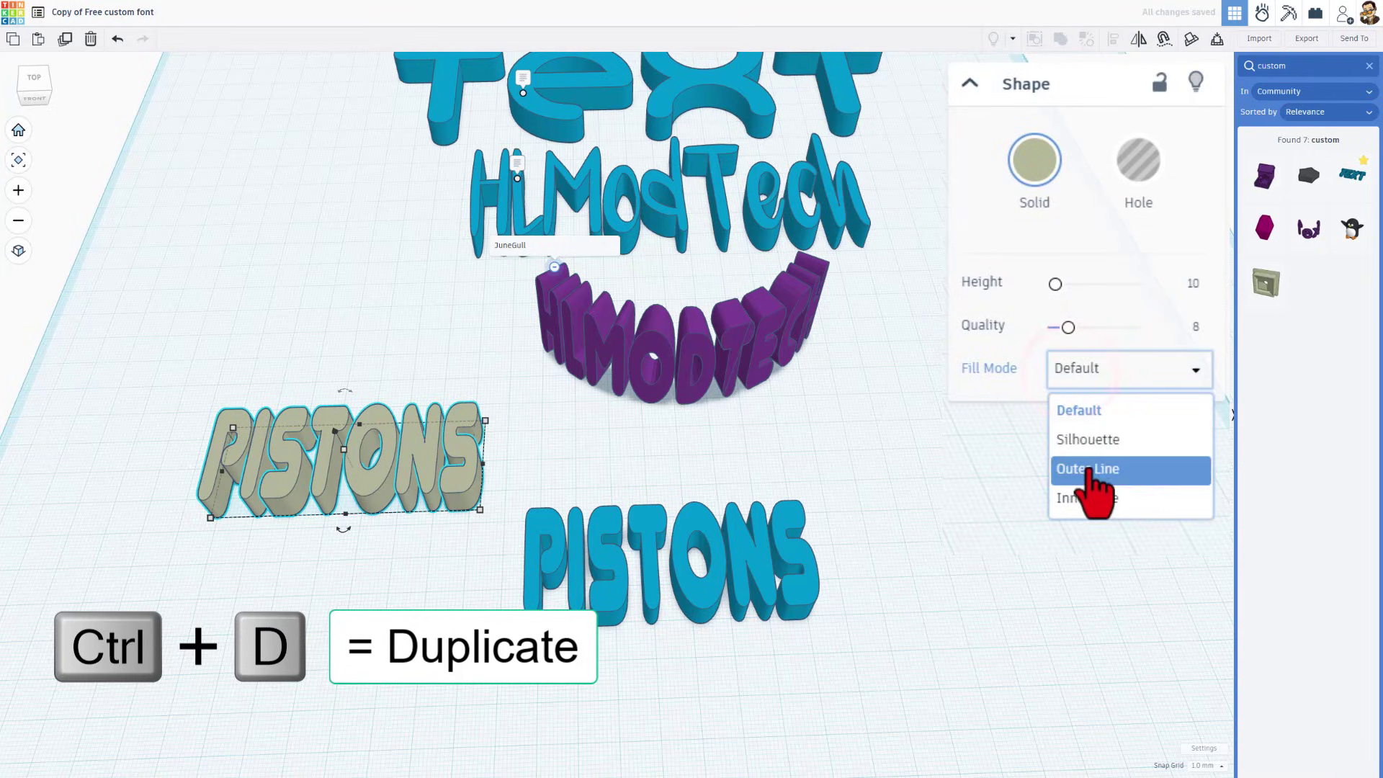
{"action": "left_click", "coordinate": [1089, 477]}
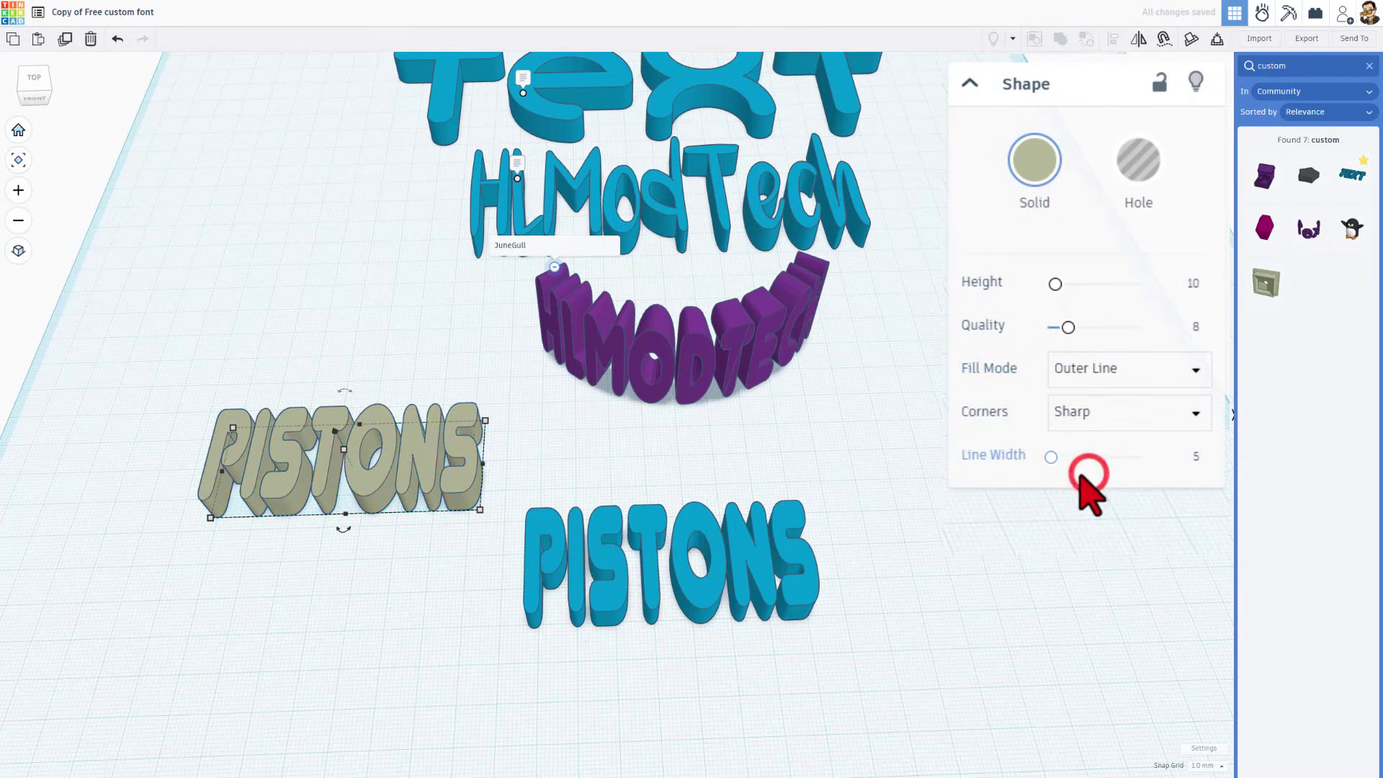
{"action": "left_click", "coordinate": [1192, 455]}
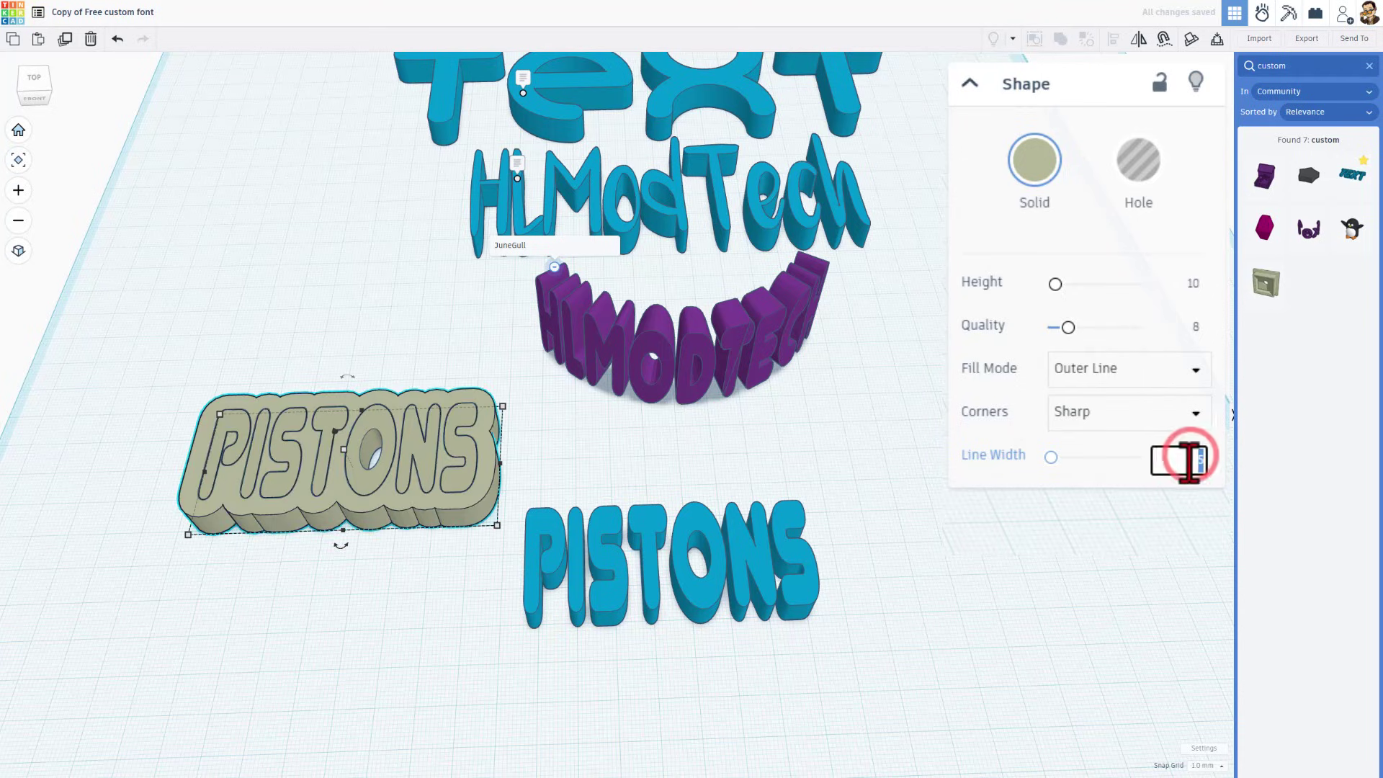
{"action": "type", "text": "1.5"}
{"action": "key", "text": "Return"}
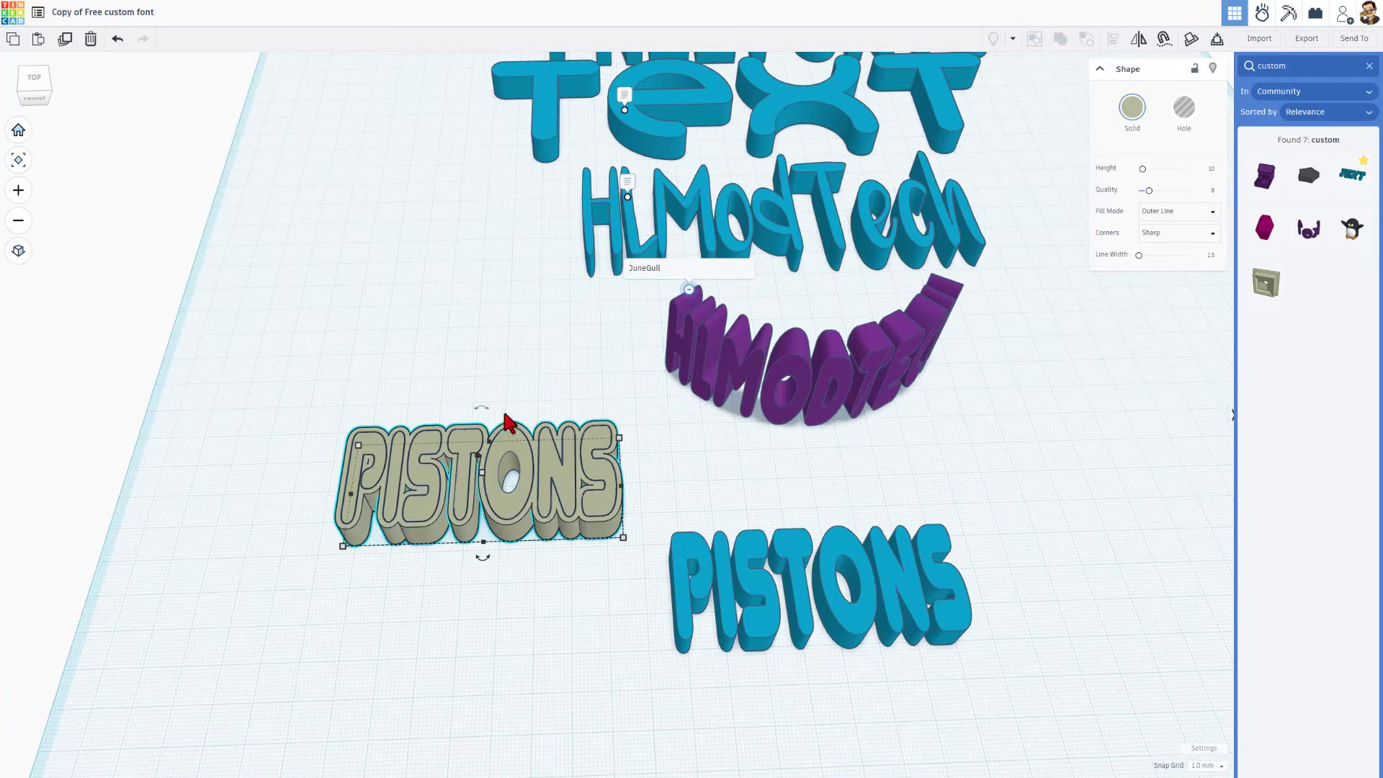
- Colour the inner PISTONS lettering red using the Solid colour choices
{"action": "left_click", "coordinate": [513, 497]}
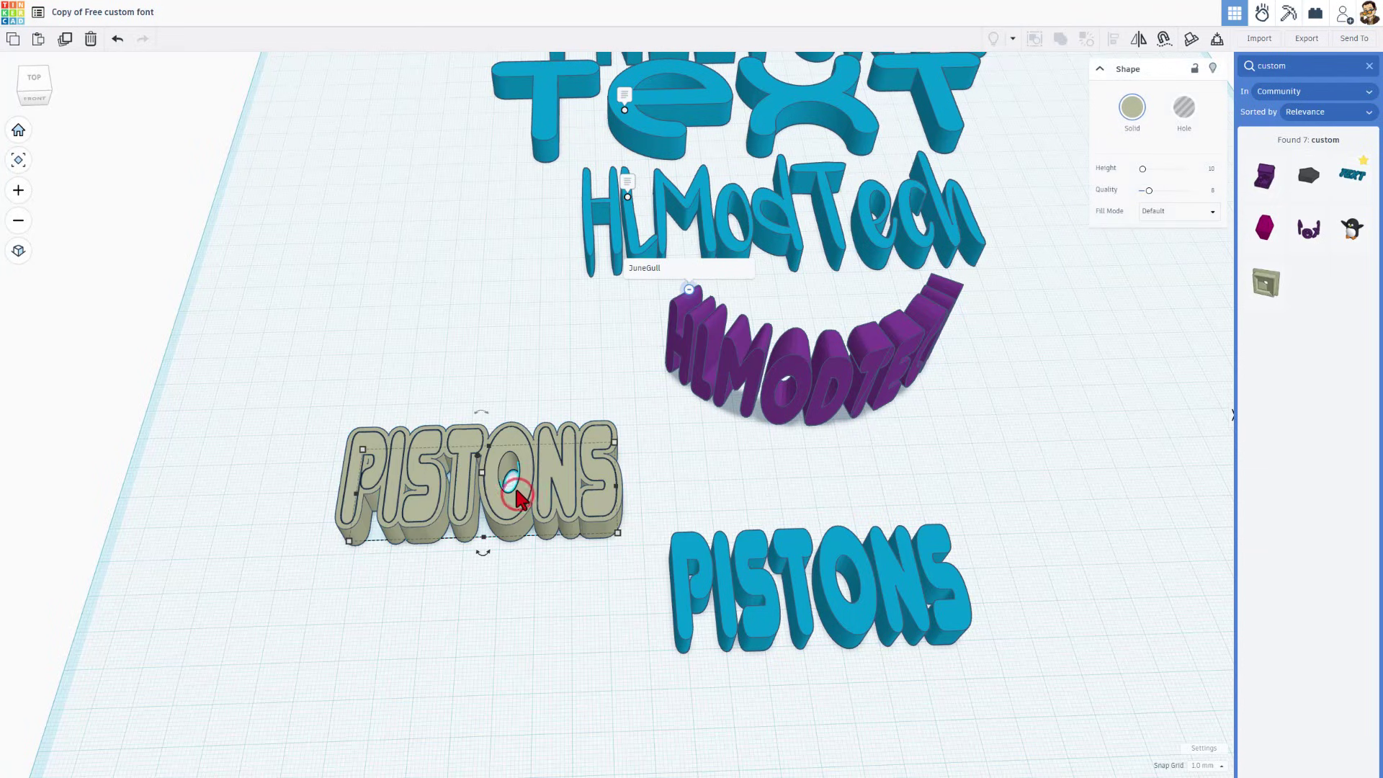
{"action": "left_click", "coordinate": [1132, 108]}
{"action": "left_click", "coordinate": [1060, 207]}
{"action": "left_click", "coordinate": [1048, 253]}
{"action": "left_click", "coordinate": [1054, 202]}
- Make the PISTONS outline plate dark navy from the preset swatches
{"action": "left_click", "coordinate": [485, 549]}
{"action": "left_click", "coordinate": [561, 490]}
{"action": "left_click", "coordinate": [1131, 108]}
{"action": "left_click", "coordinate": [1084, 167]}
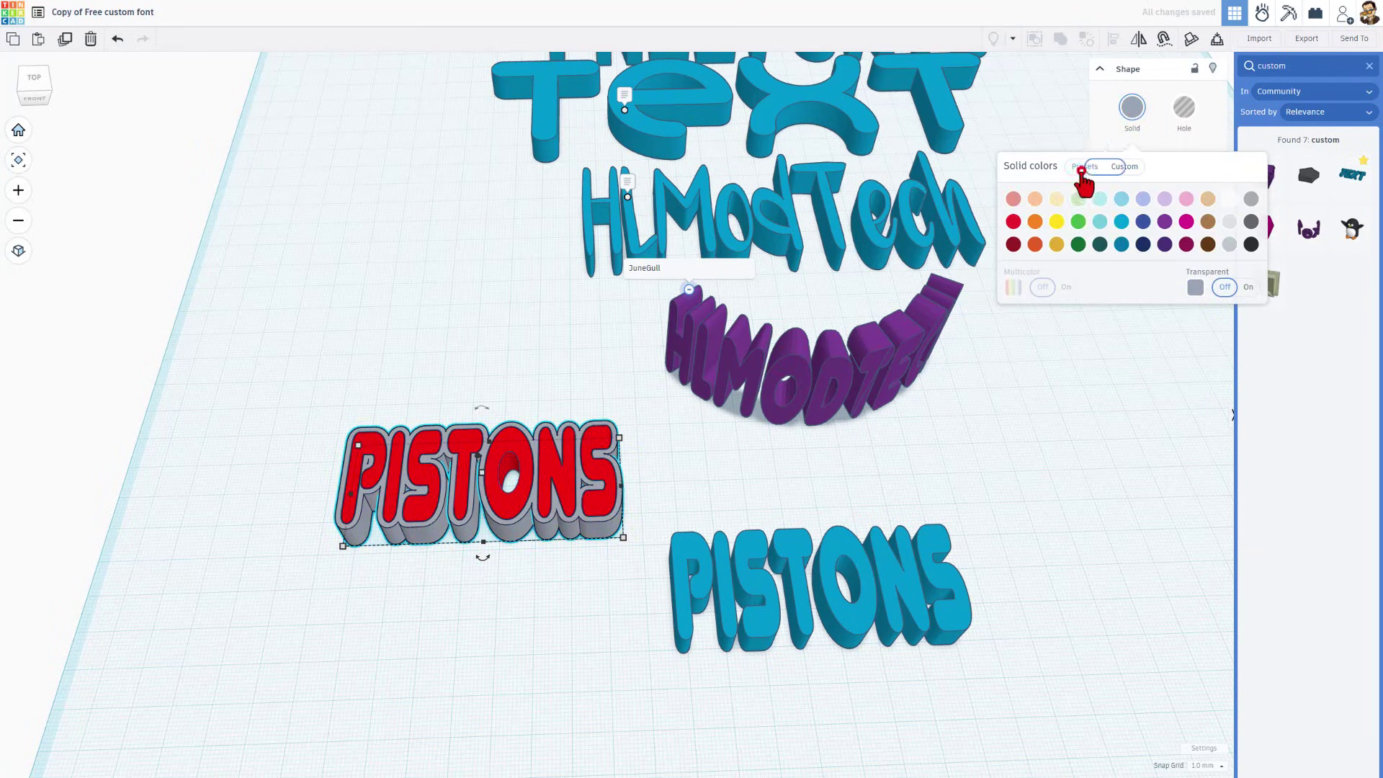
{"action": "left_click", "coordinate": [1143, 245]}
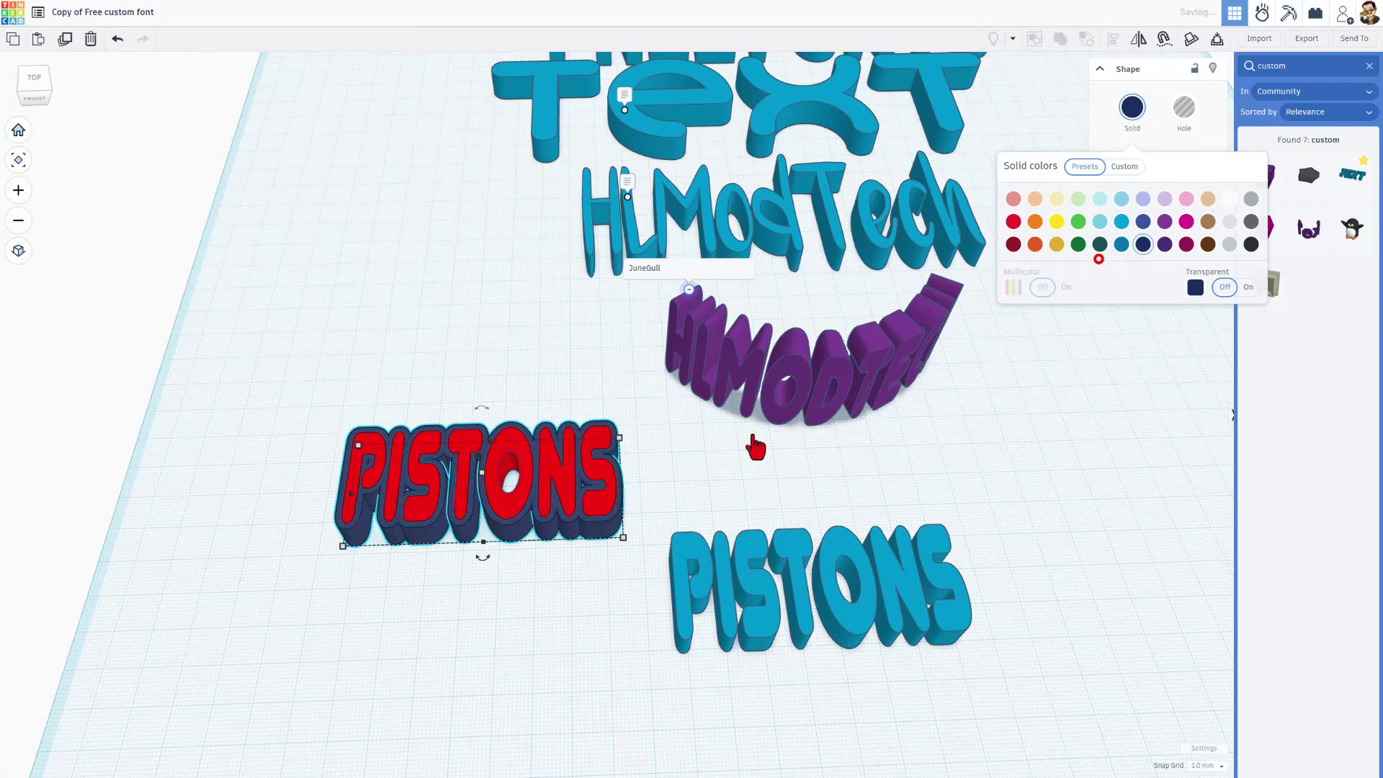
- Duplicate the navy outline, set the copy's line width to 3 and colour it white
{"action": "key", "text": "ctrl+d"}
{"action": "left_click", "coordinate": [507, 537]}
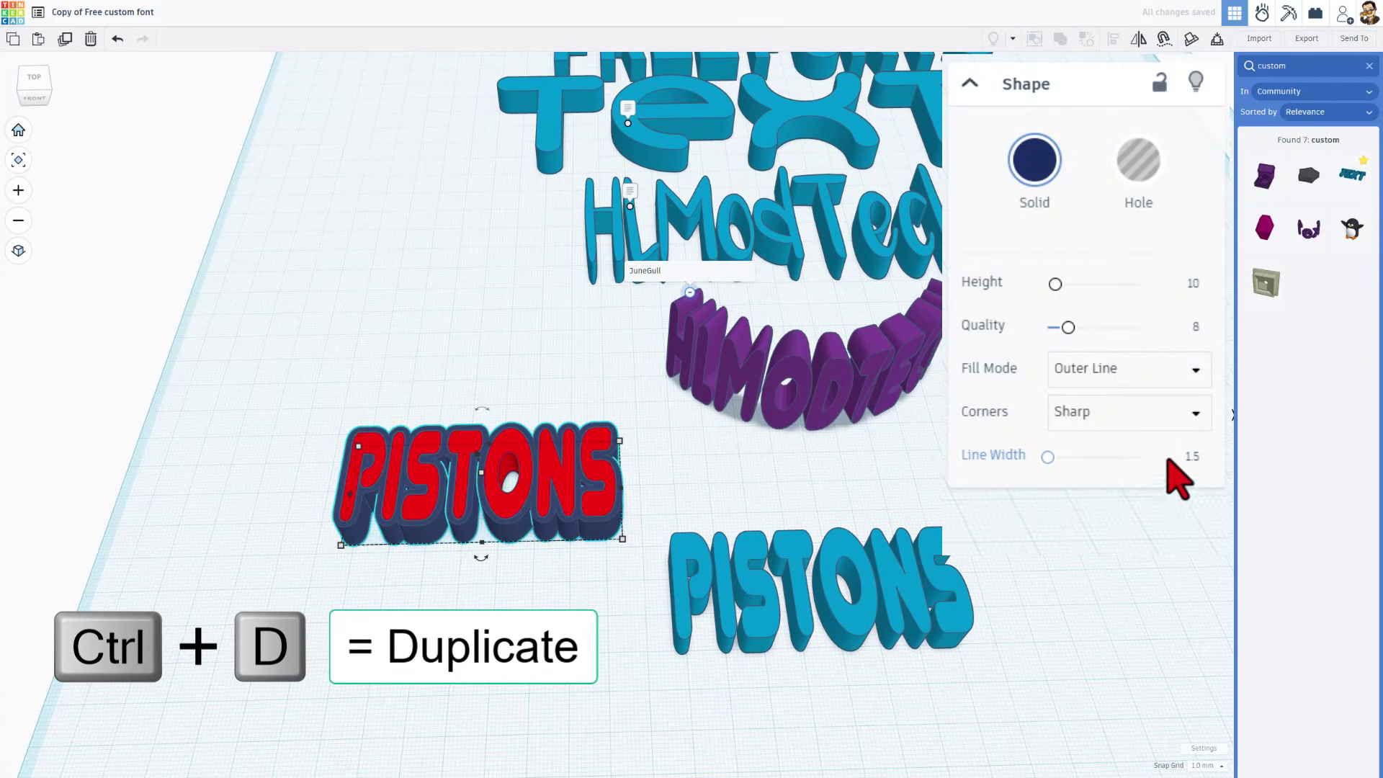
{"action": "left_click", "coordinate": [1190, 457]}
{"action": "type", "text": "3"}
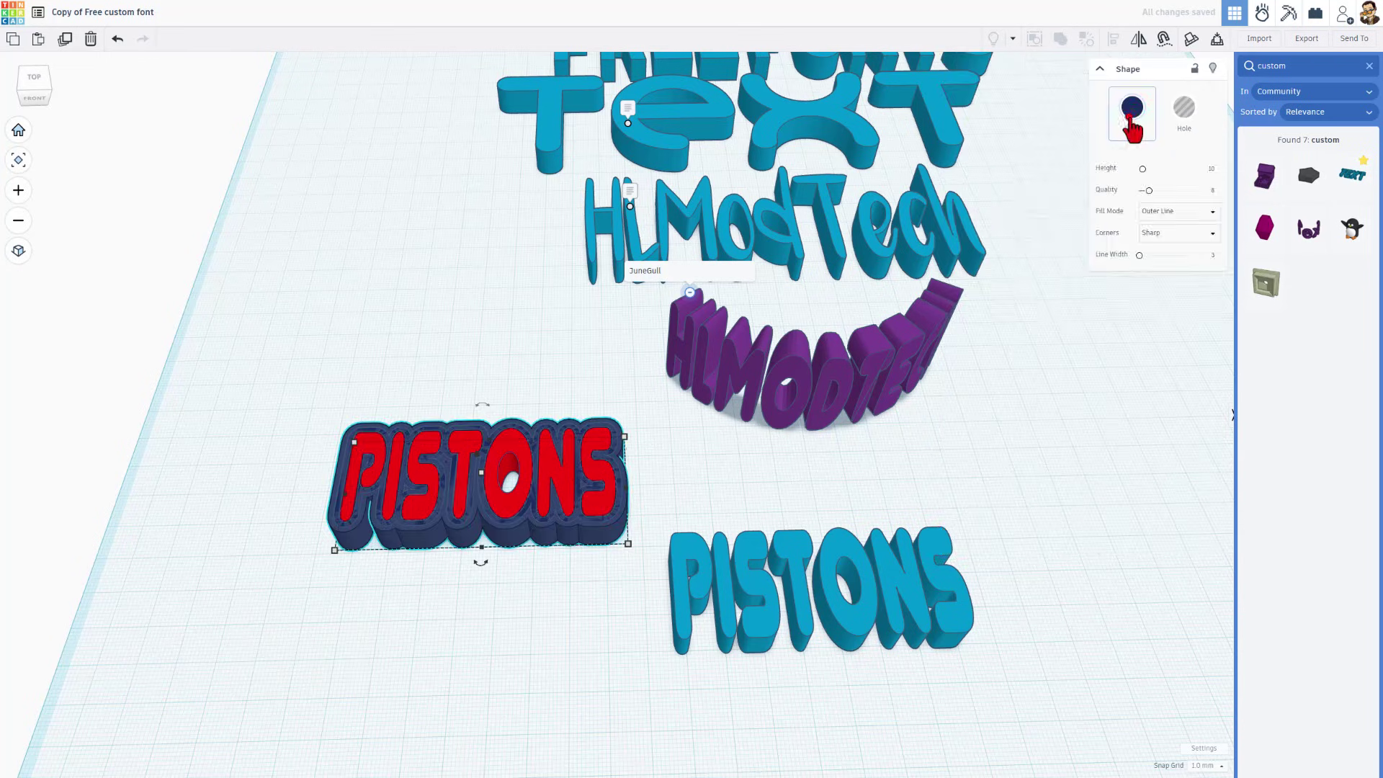
{"action": "left_click", "coordinate": [1132, 107]}
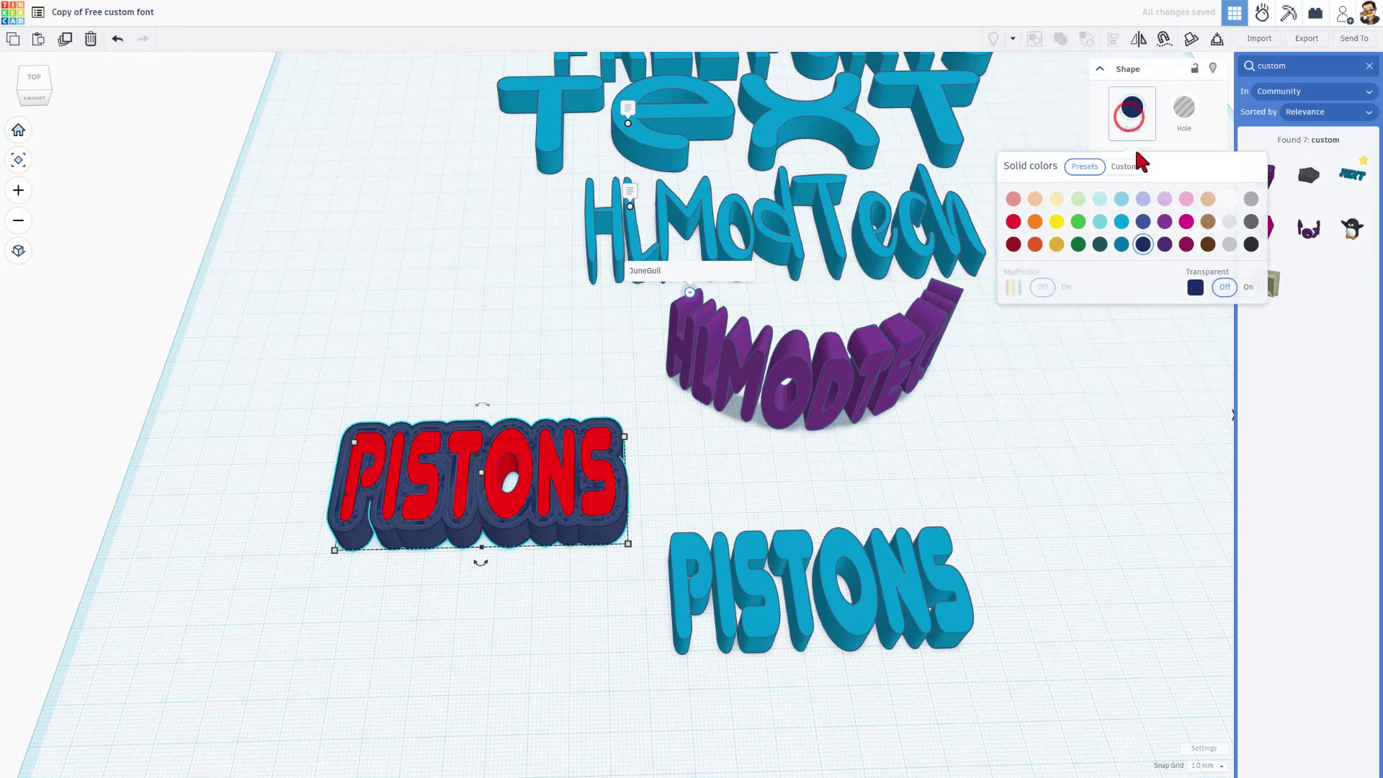
{"action": "left_click", "coordinate": [1226, 196]}
{"action": "left_click", "coordinate": [516, 574]}
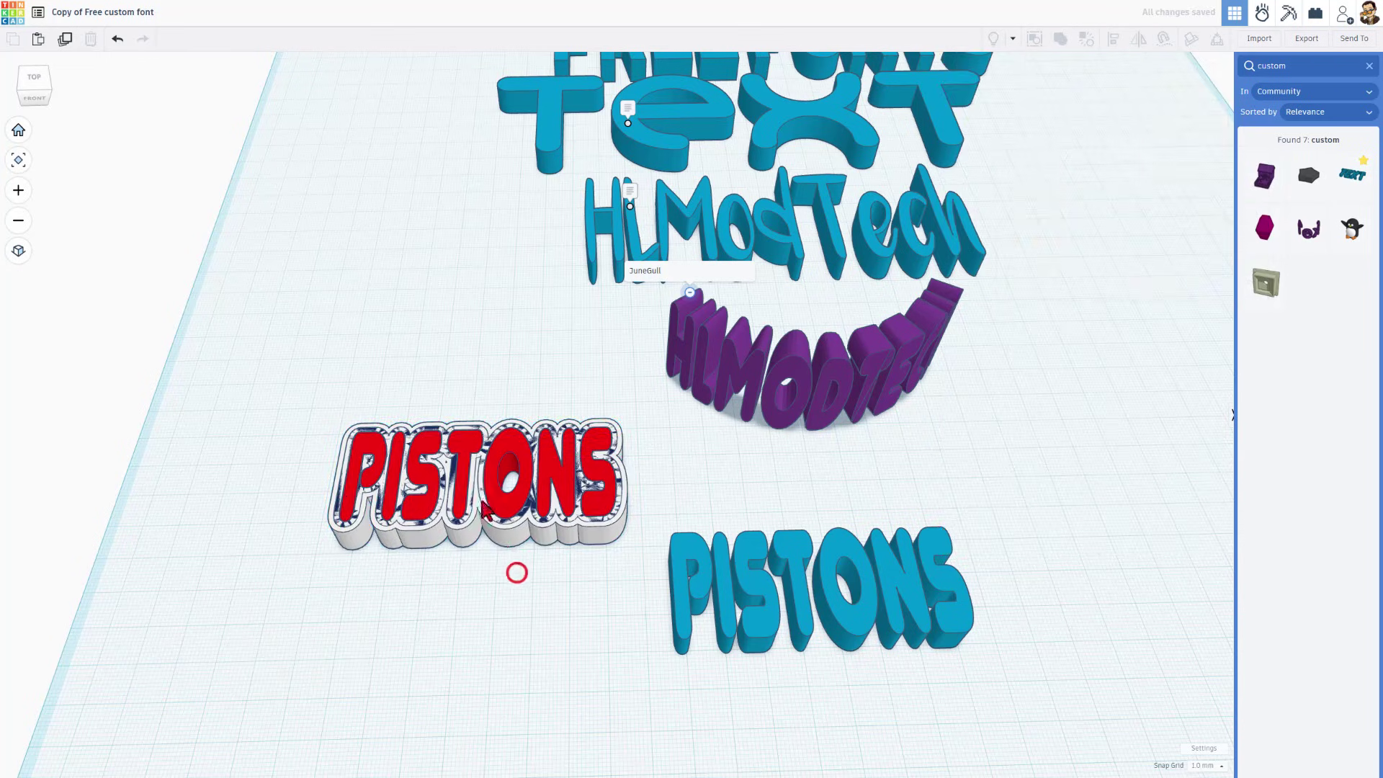
{"action": "left_click", "coordinate": [504, 535]}
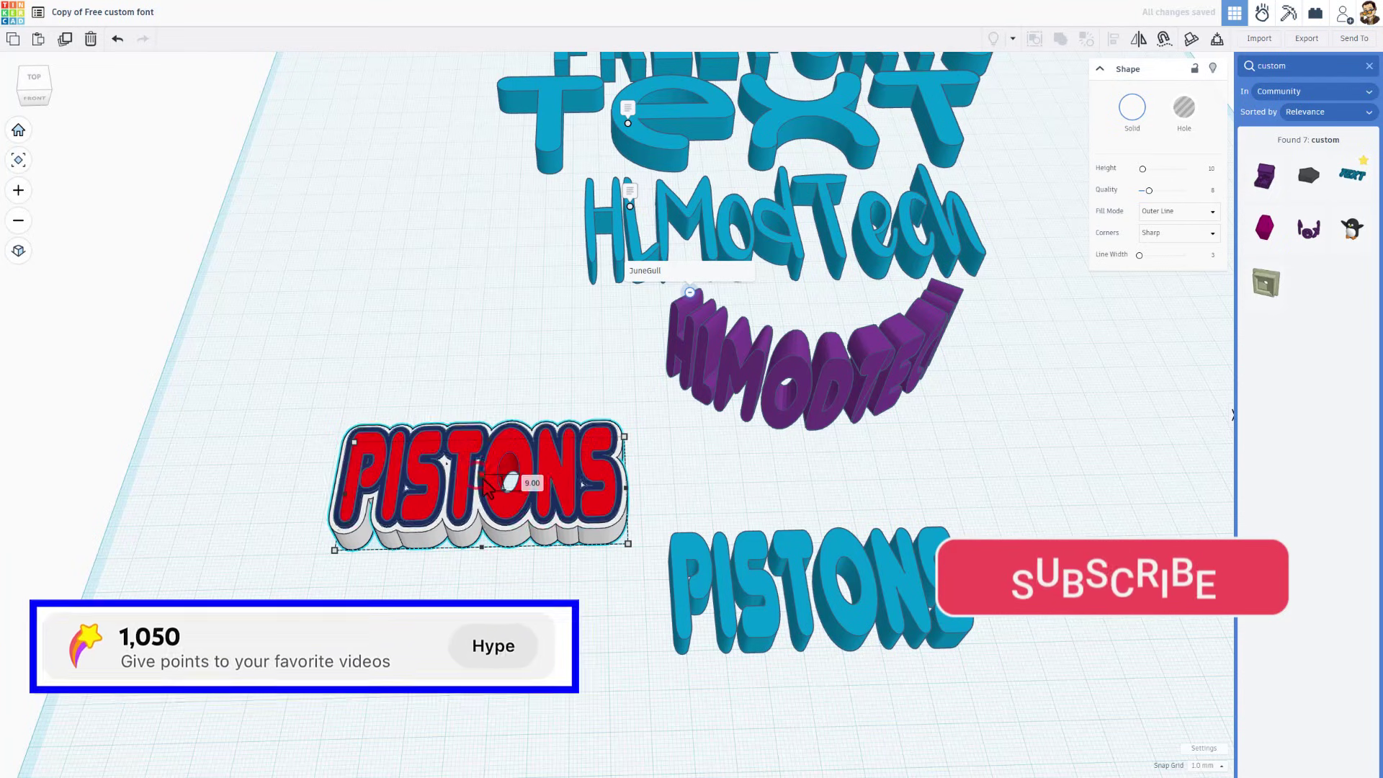
- Lower the navy PISTONS outline layer to an elevation of 2
{"action": "scroll", "coordinate": [481, 505], "scroll_direction": "up", "scroll_amount": 5}
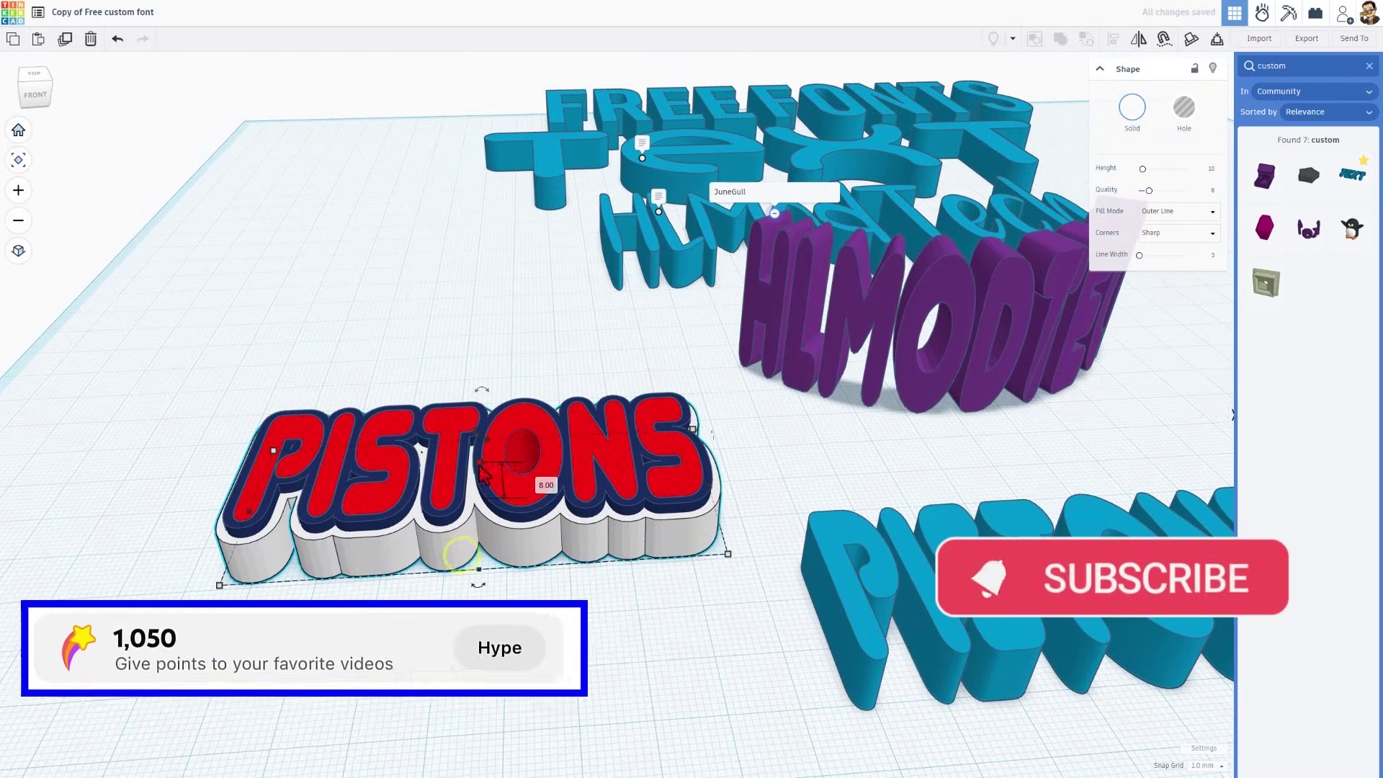
{"action": "left_click_drag", "start_coordinate": [481, 490], "coordinate": [486, 498]}
{"action": "left_click", "coordinate": [453, 584]}
{"action": "left_click", "coordinate": [451, 546]}
{"action": "left_click", "coordinate": [513, 625]}
- Switch the white PISTONS backing's Fill Mode to Silhouette so it fills the O's hole
{"action": "right_click_drag", "start_coordinate": [559, 579], "coordinate": [550, 641]}
{"action": "mouse_move", "coordinate": [515, 590]}
{"action": "right_mouse_down"}
{"action": "mouse_move", "coordinate": [520, 630]}
{"action": "mouse_move", "coordinate": [540, 582]}
{"action": "right_mouse_up"}
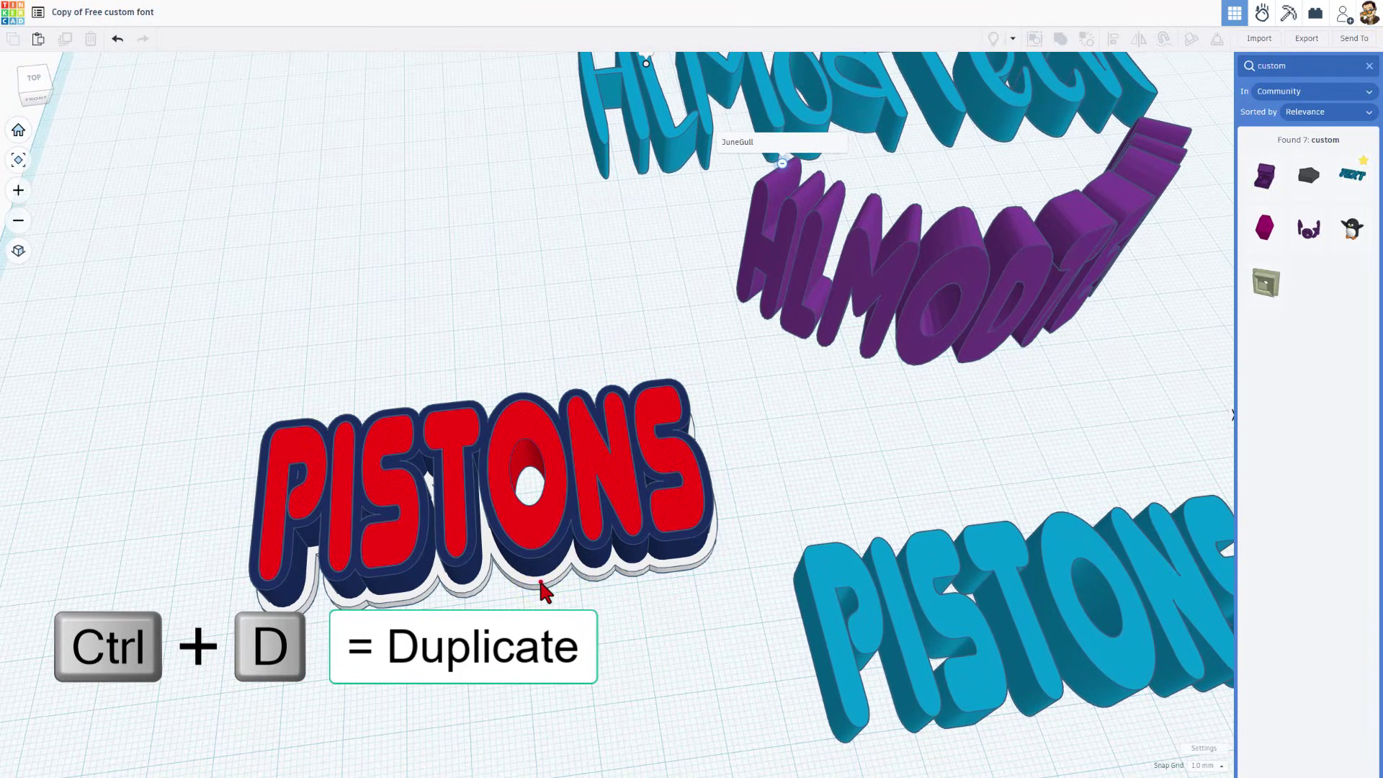
{"action": "left_click", "coordinate": [540, 584]}
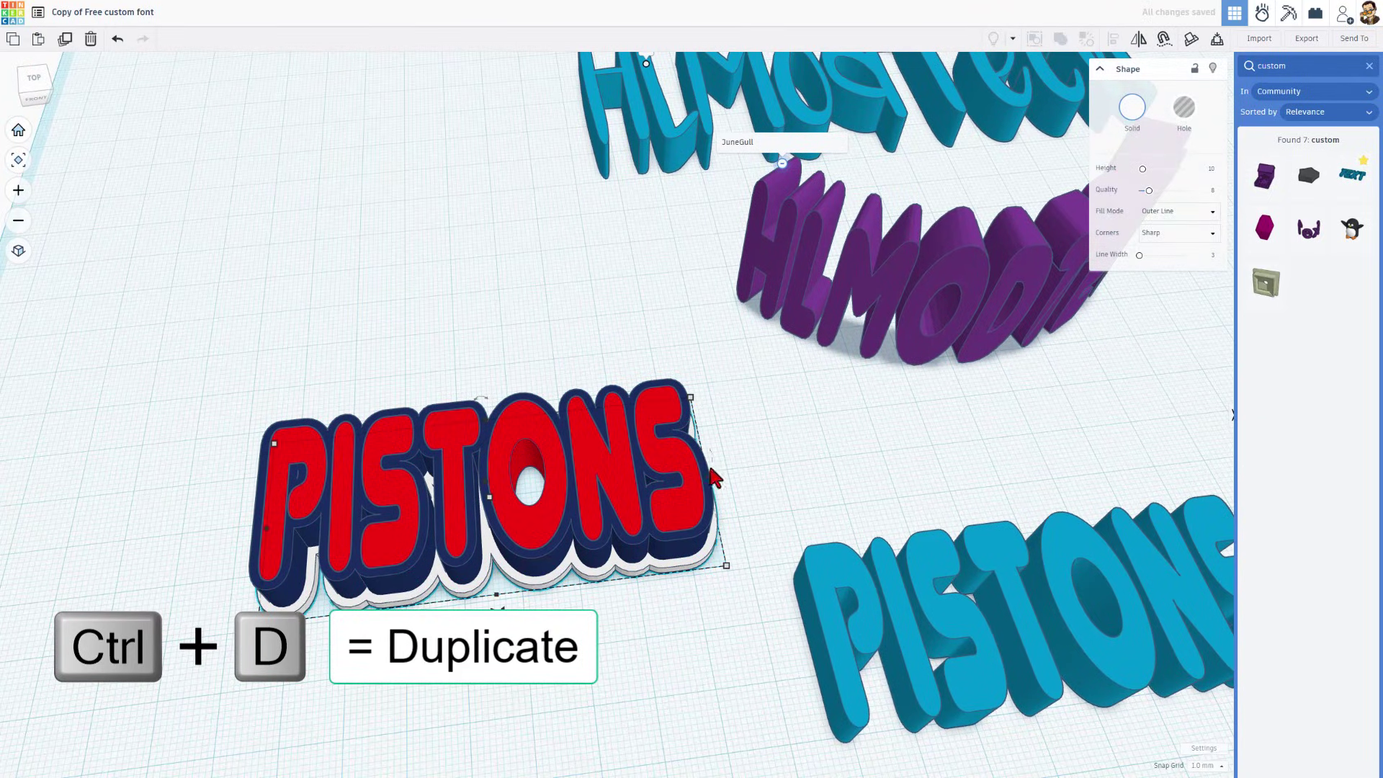
{"action": "left_click", "coordinate": [1171, 211]}
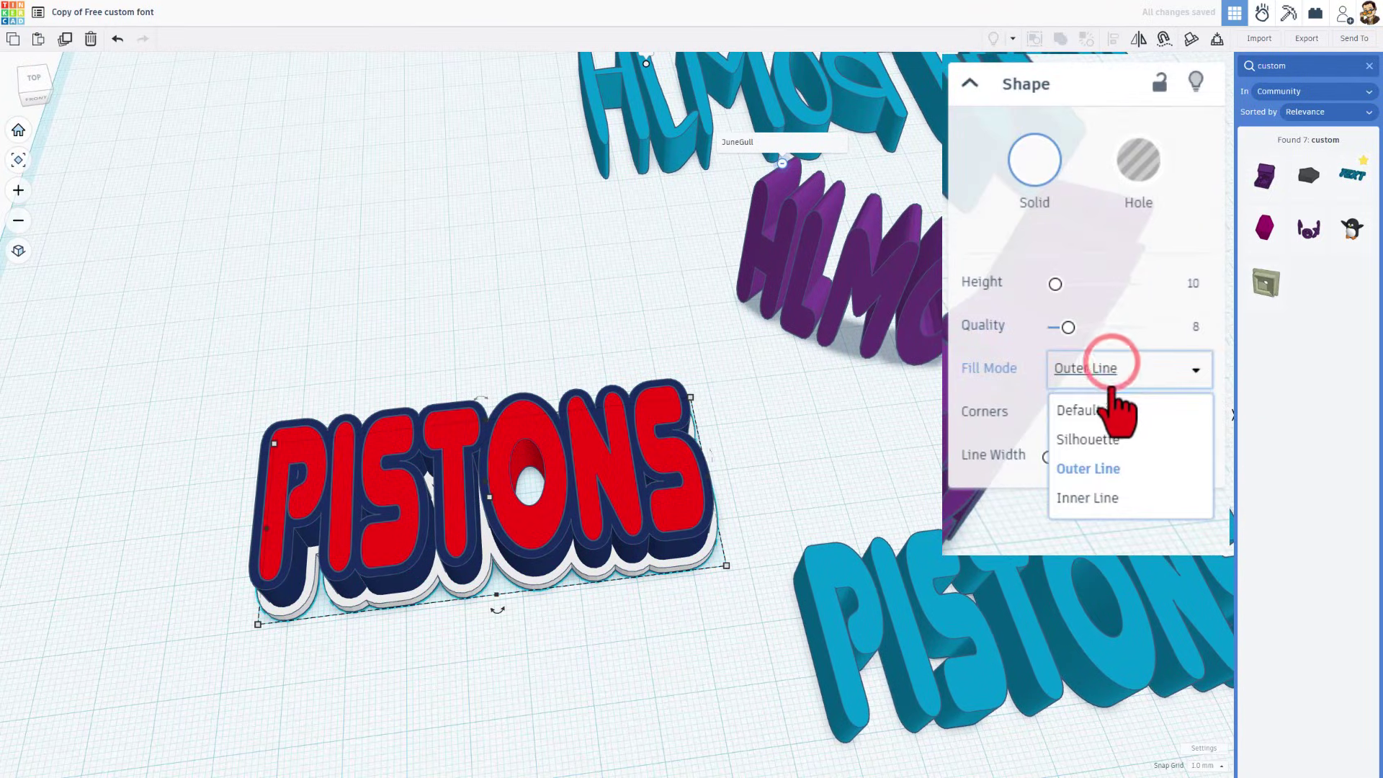
{"action": "left_click", "coordinate": [1097, 438]}
{"action": "right_click_drag", "start_coordinate": [569, 319], "coordinate": [490, 461]}
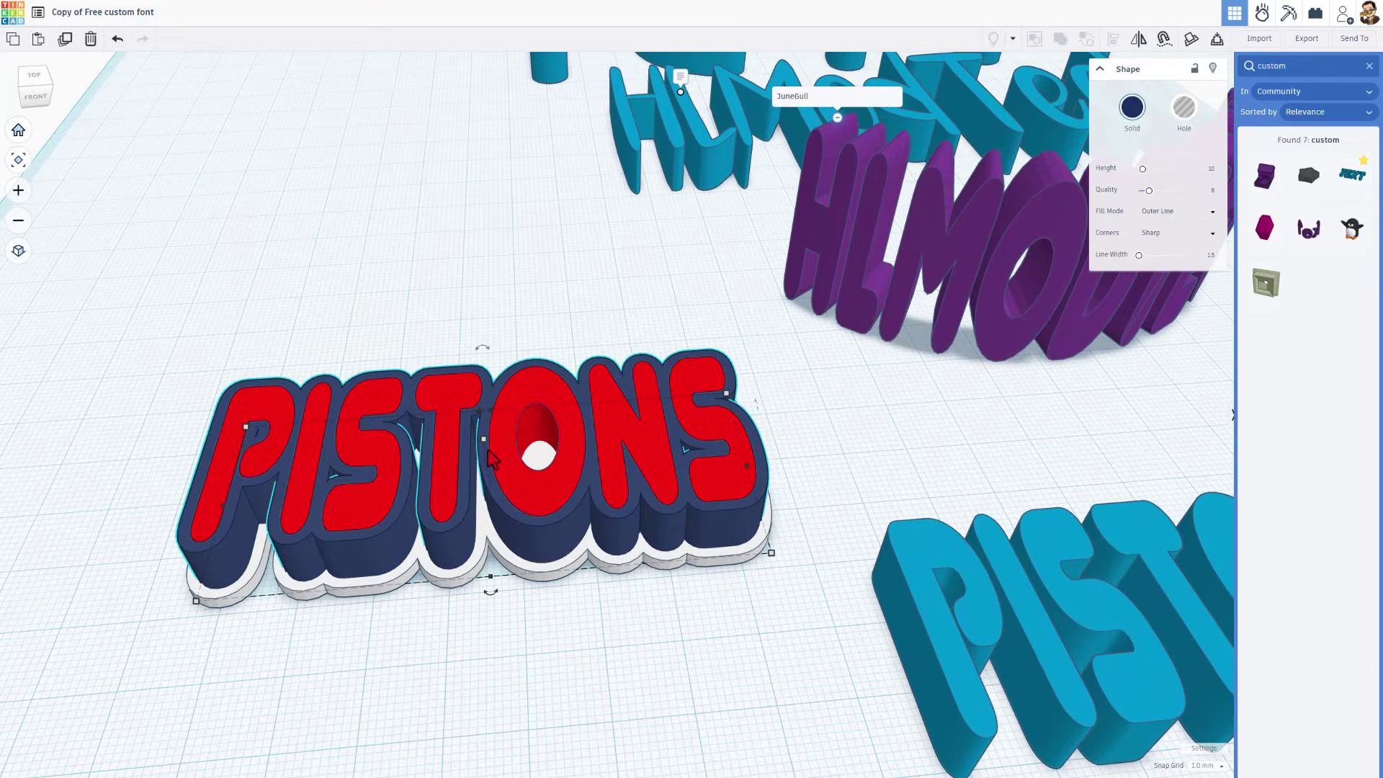
- Set the red PISTONS letters' elevation and height to 2.5
{"action": "left_click_drag", "start_coordinate": [488, 452], "coordinate": [505, 468]}
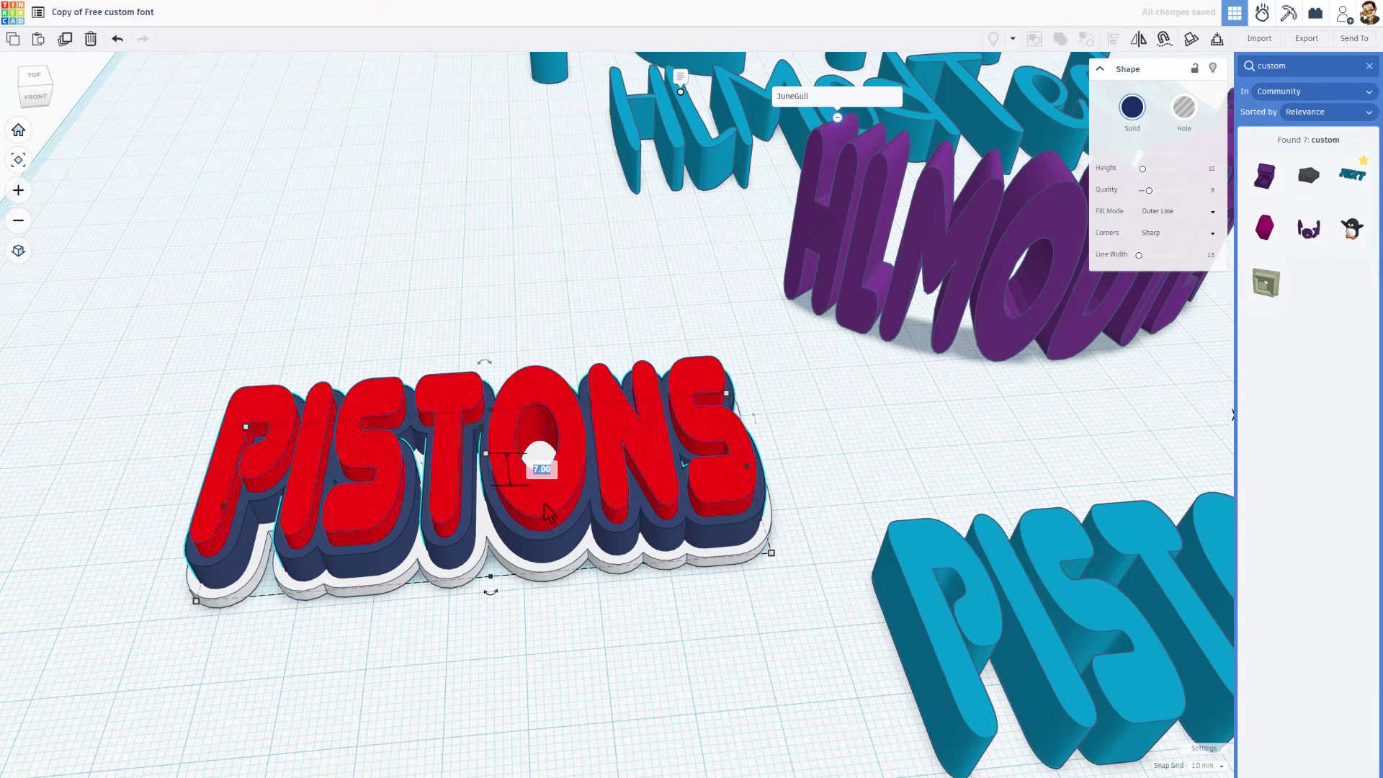
{"action": "type", "text": ".5"}
{"action": "key", "text": "Return"}
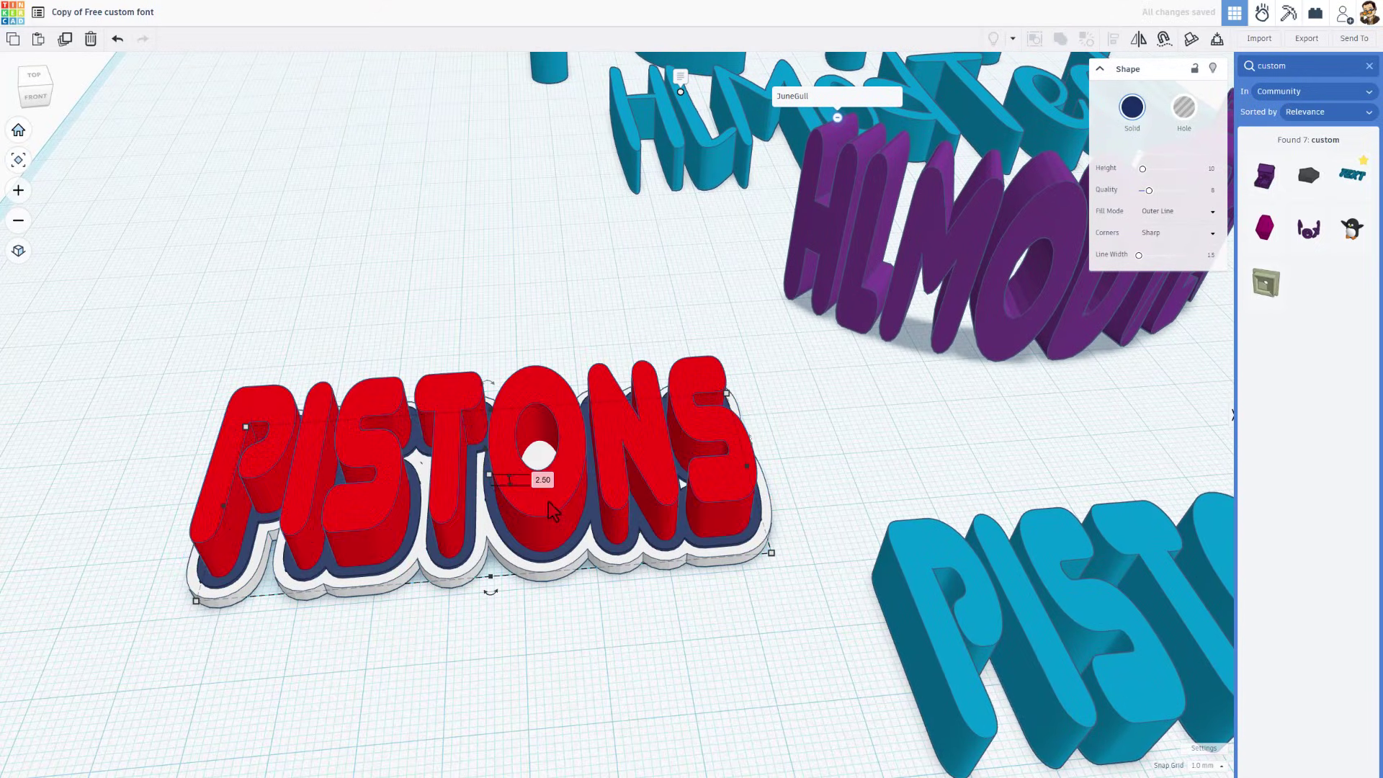
{"action": "left_click", "coordinate": [531, 490]}
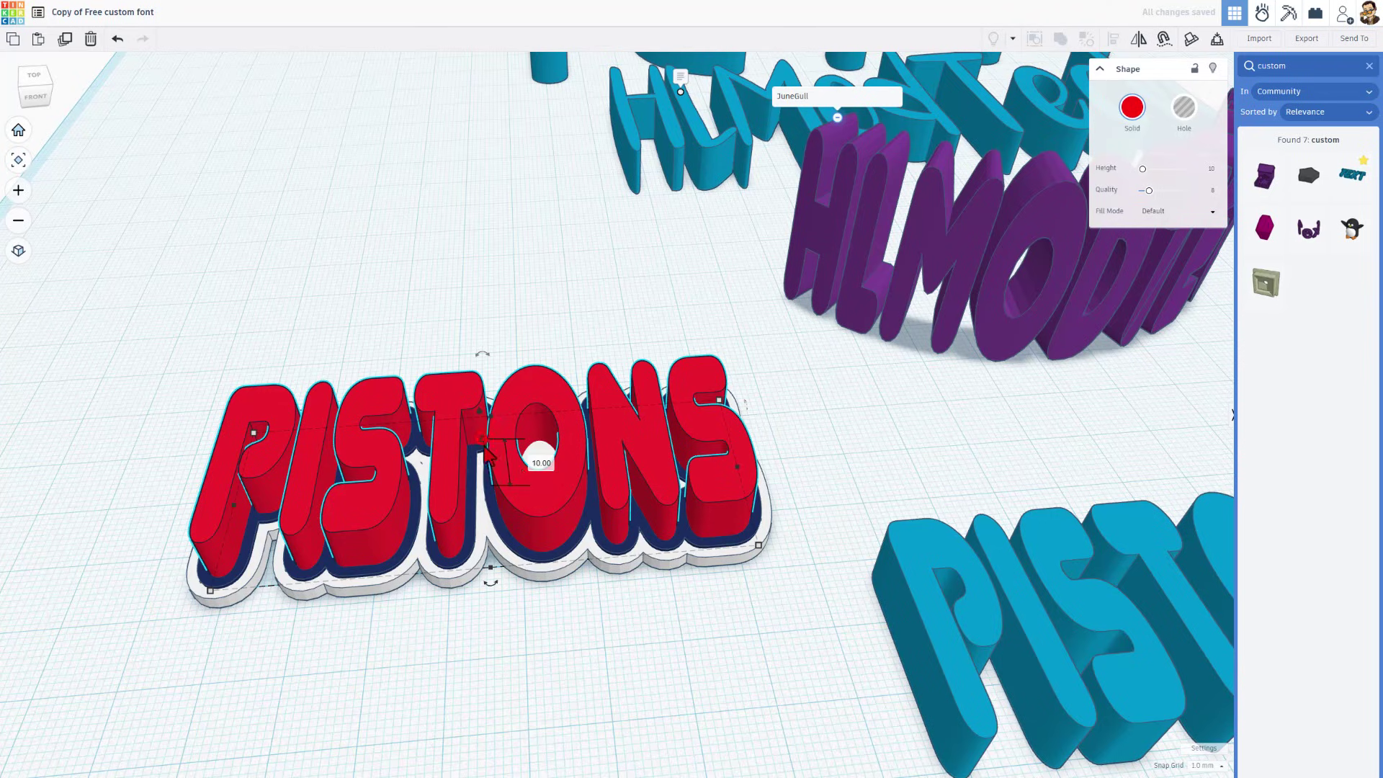
{"action": "type", "text": "2.5"}
{"action": "key", "text": "Return"}
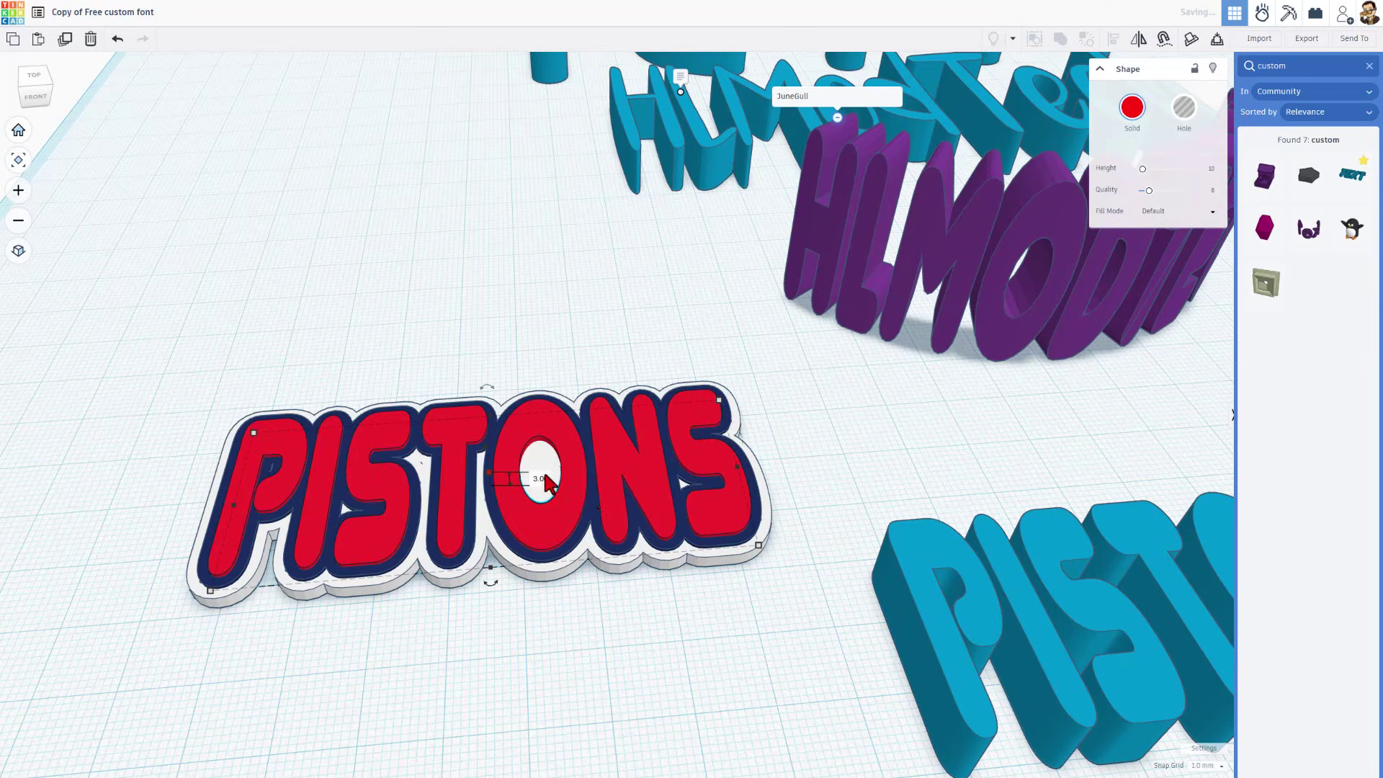
- Widen the white backing's line width to 3.5
{"action": "right_click_drag", "start_coordinate": [598, 582], "coordinate": [650, 583]}
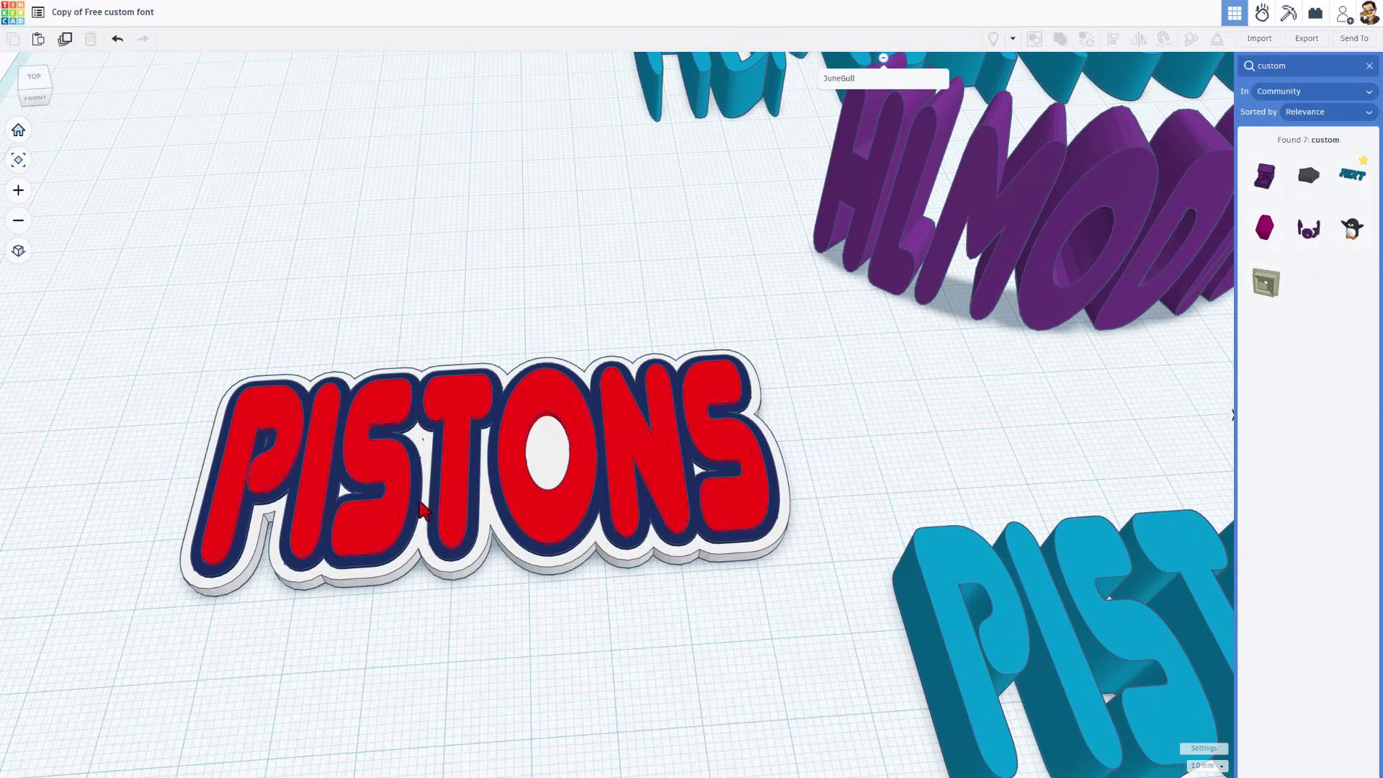
{"action": "scroll", "coordinate": [420, 443], "scroll_direction": "up", "scroll_amount": 2}
{"action": "left_click", "coordinate": [422, 432]}
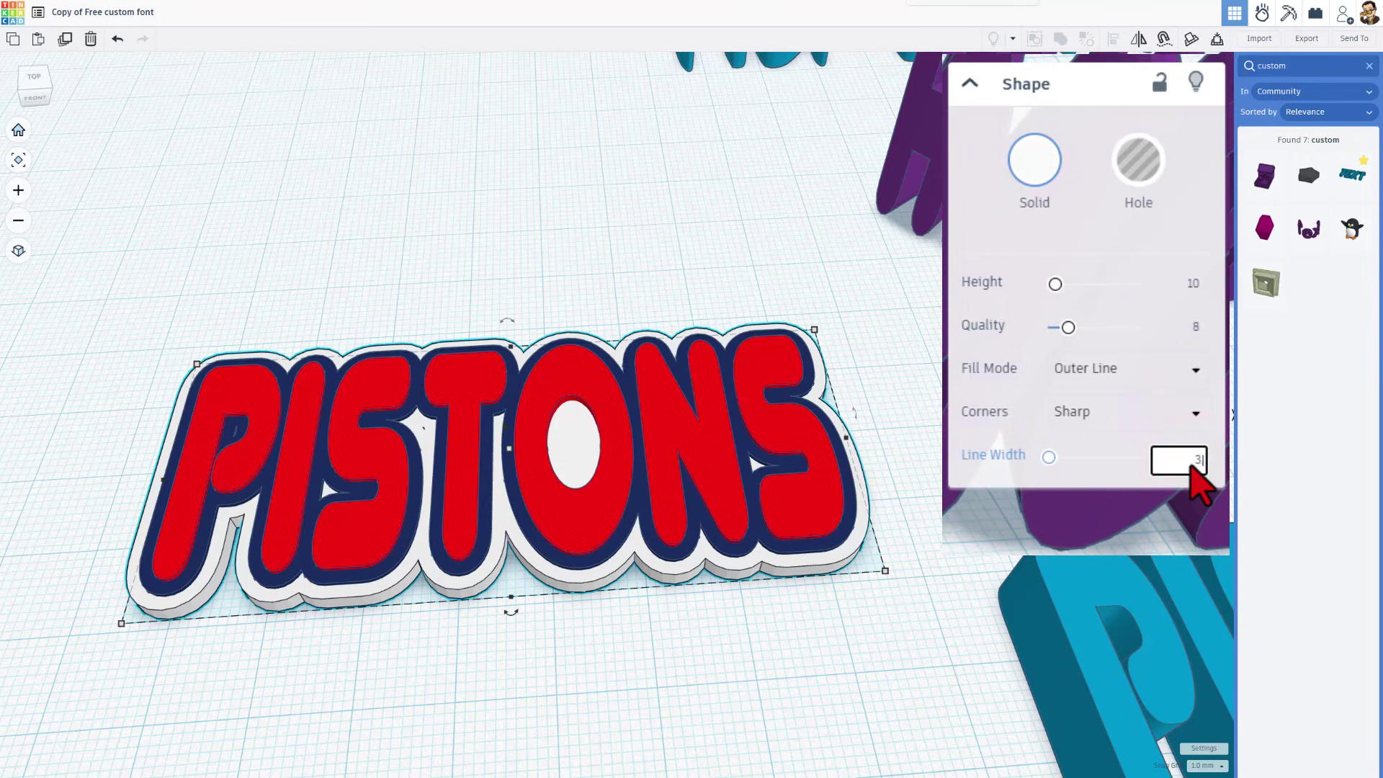
{"action": "type", "text": ".5"}
{"action": "key", "text": "Return"}
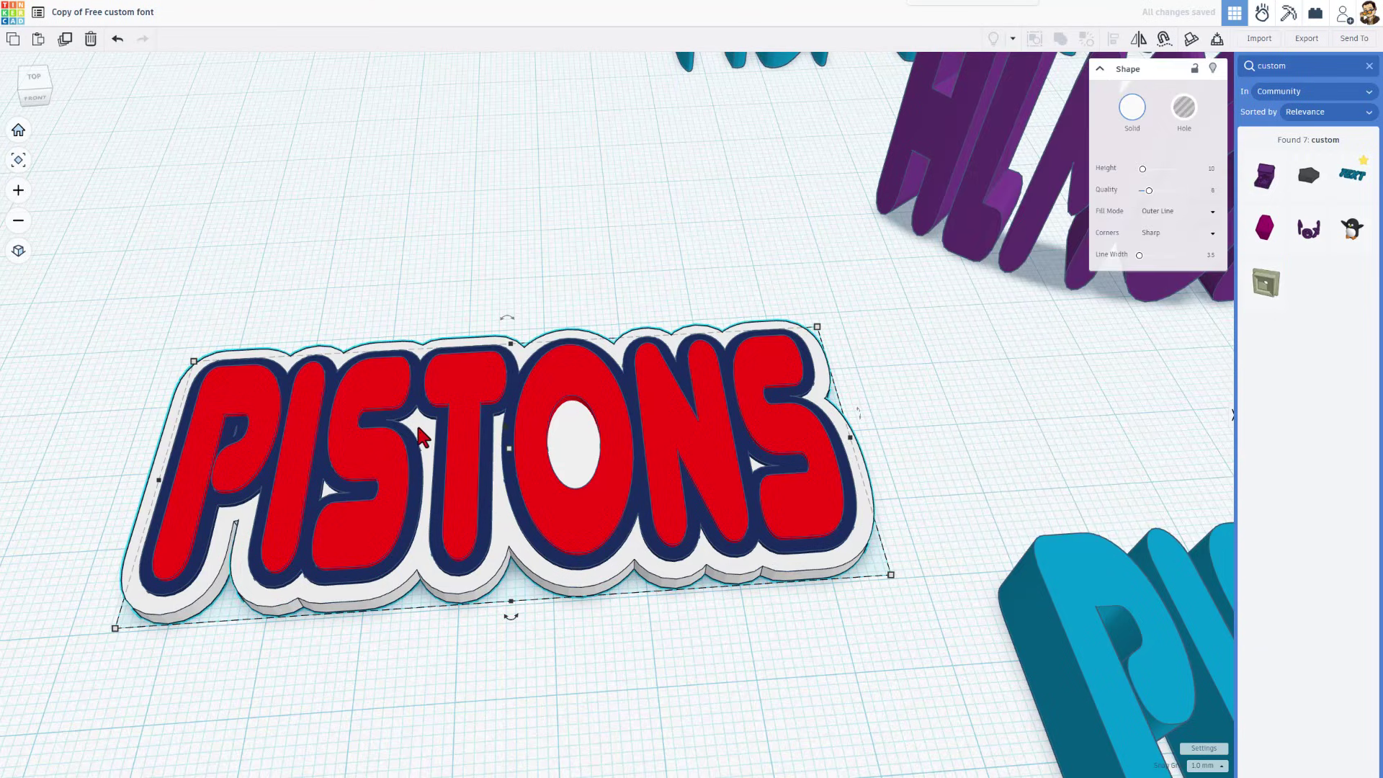
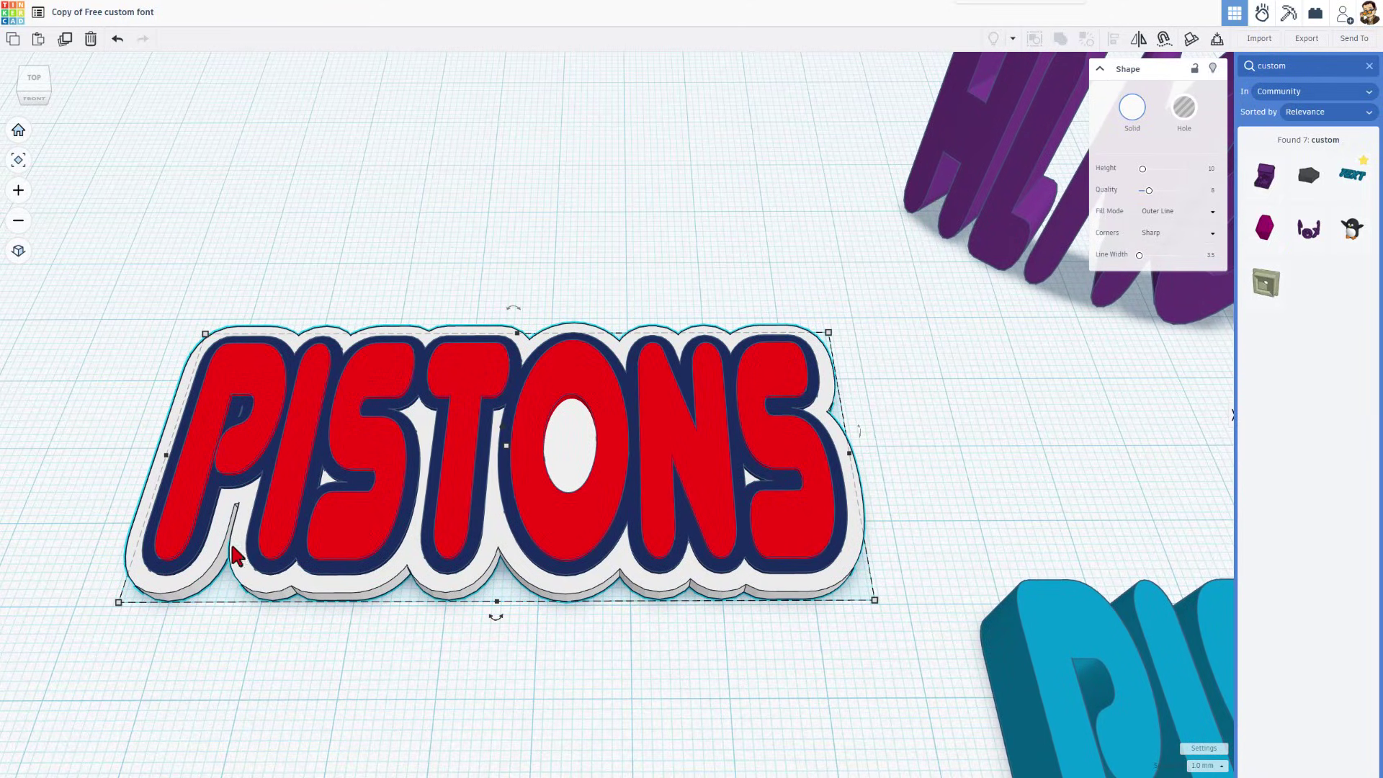
- Raise the white PISTONS outline's quality from 8 to 24 and make its corners round
{"action": "right_click_drag", "start_coordinate": [234, 556], "coordinate": [317, 611]}
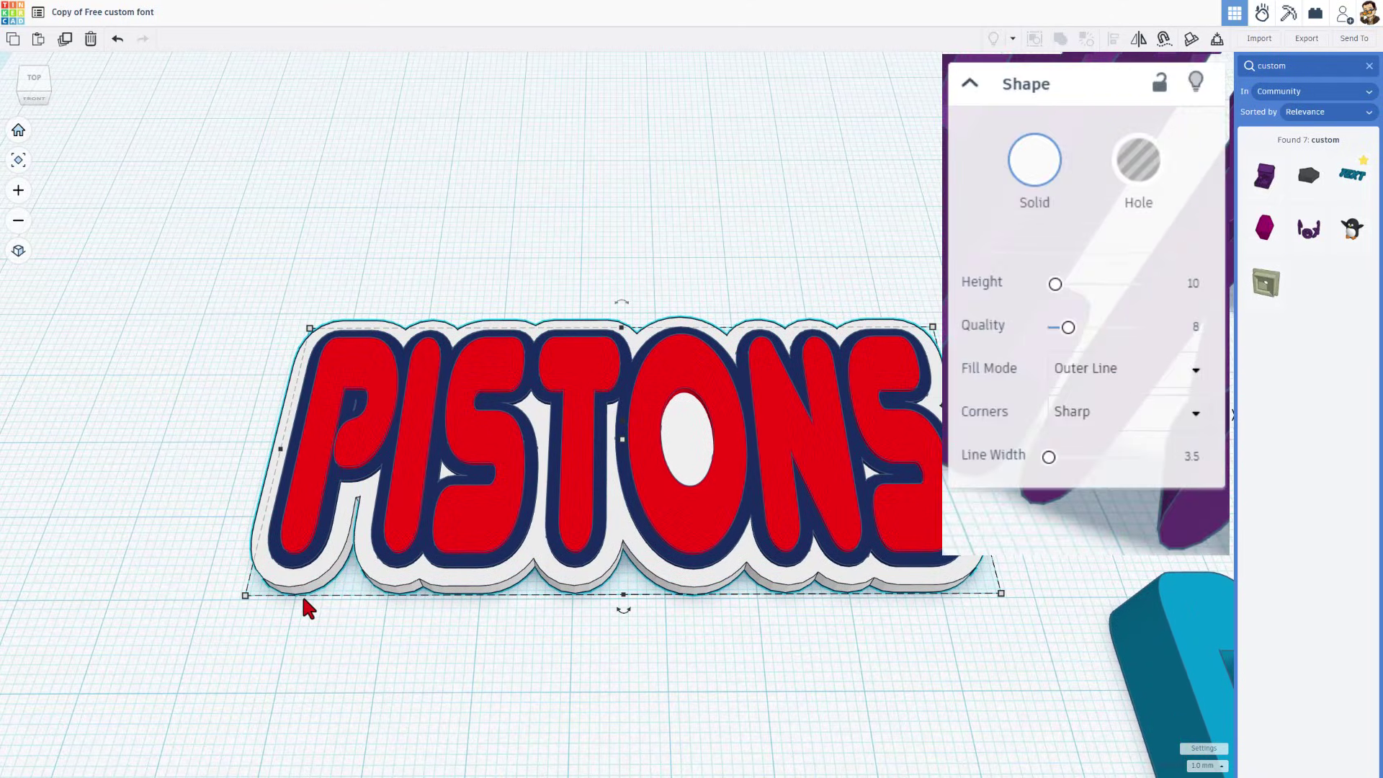
{"action": "right_click_drag", "start_coordinate": [617, 673], "coordinate": [689, 603]}
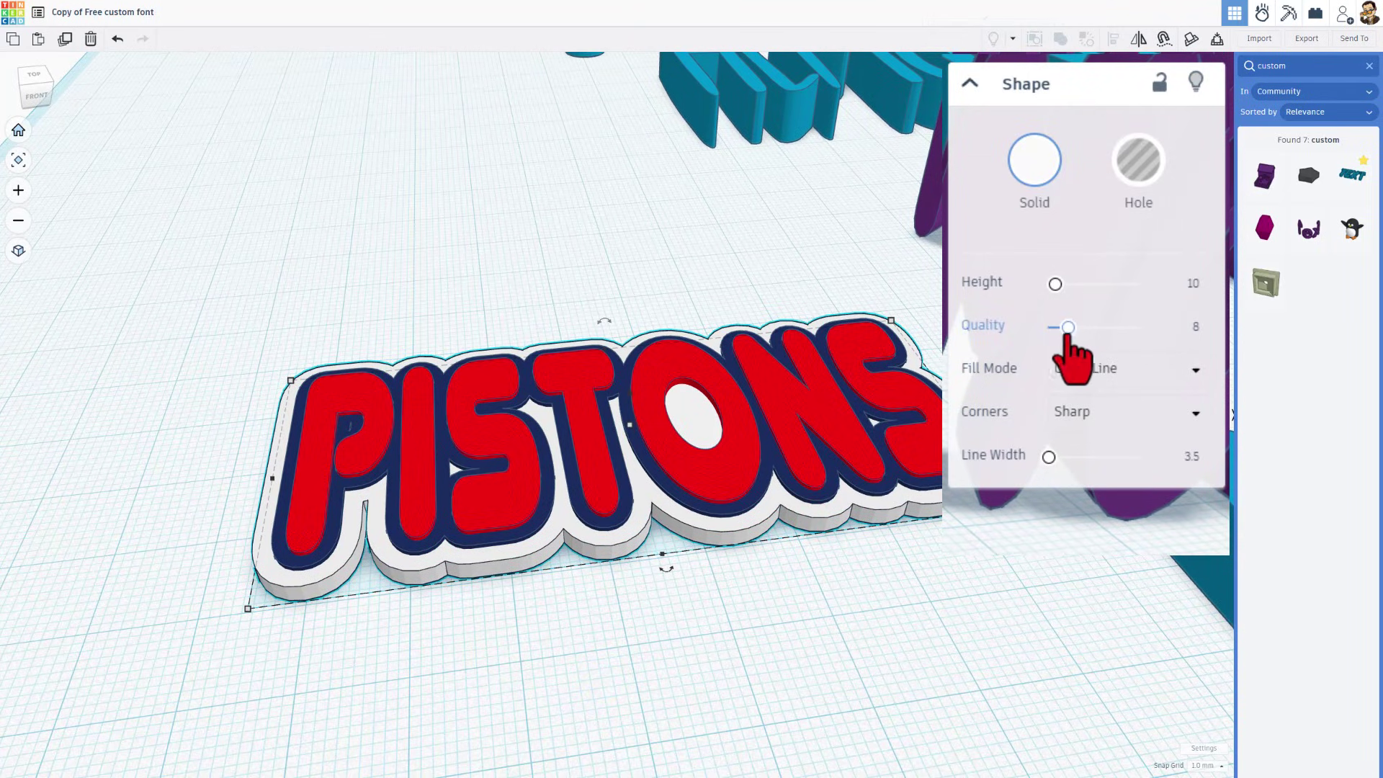
{"action": "left_click_drag", "start_coordinate": [1068, 328], "coordinate": [1141, 328]}
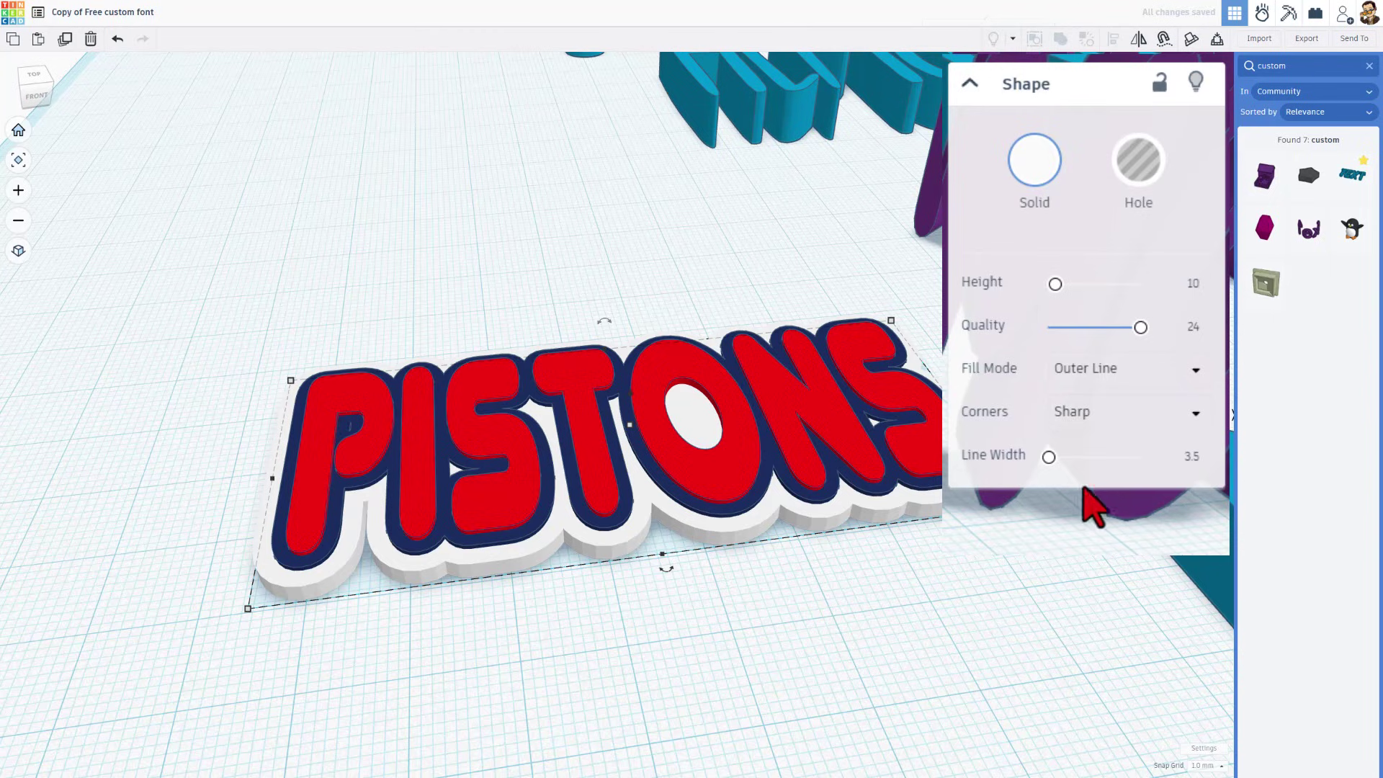
{"action": "left_click", "coordinate": [1098, 414]}
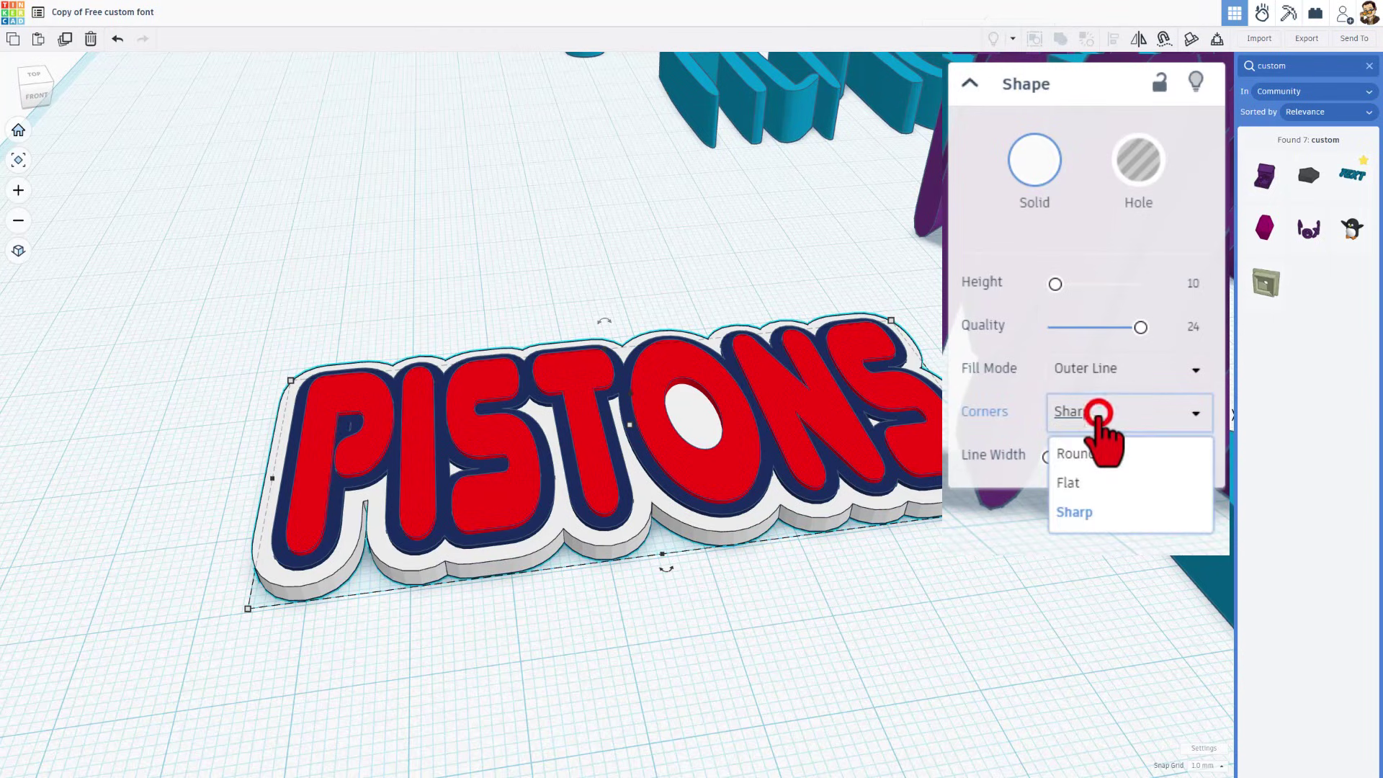
{"action": "left_click", "coordinate": [1081, 453]}
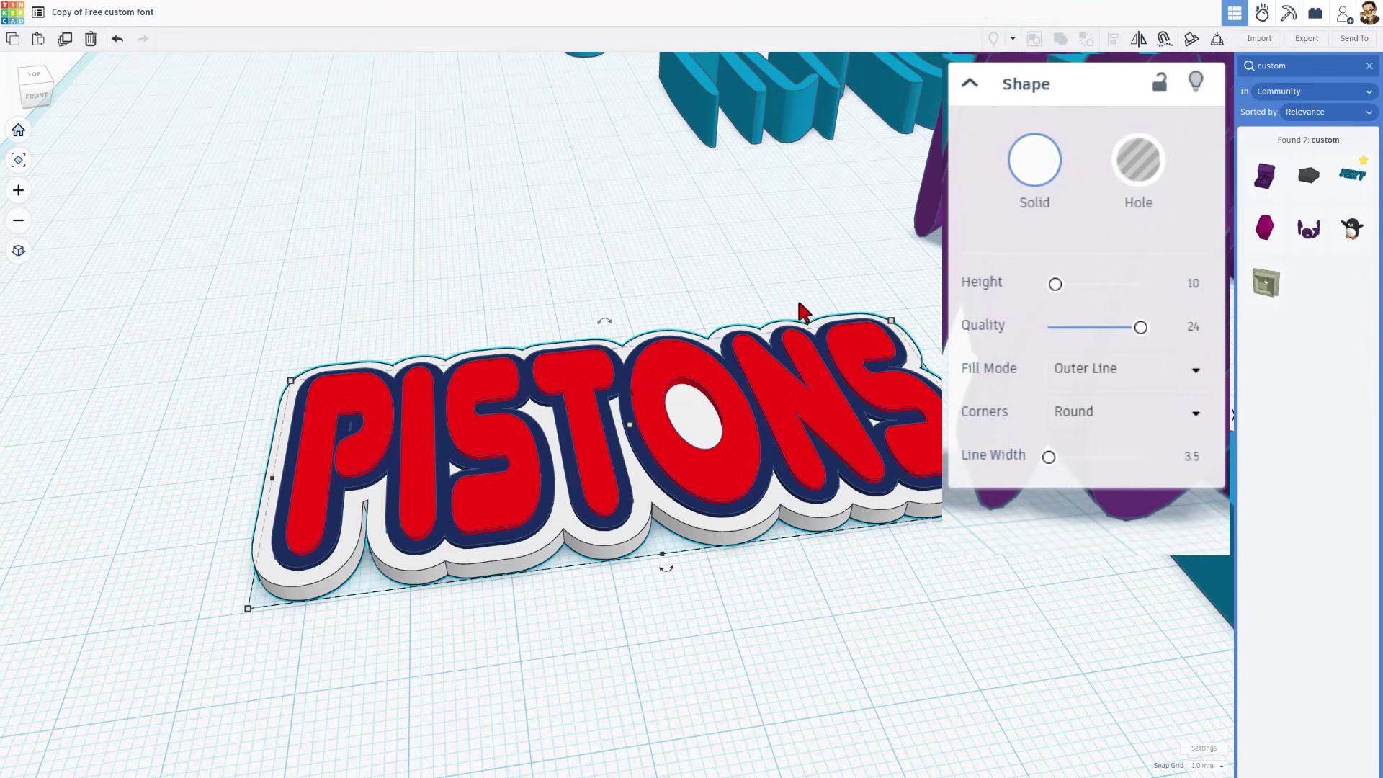
{"action": "mouse_move", "coordinate": [790, 610]}
{"action": "right_mouse_down"}
{"action": "mouse_move", "coordinate": [834, 568]}
{"action": "mouse_move", "coordinate": [805, 564]}
{"action": "mouse_move", "coordinate": [771, 601]}
{"action": "right_mouse_up"}
{"action": "left_click", "coordinate": [212, 451]}
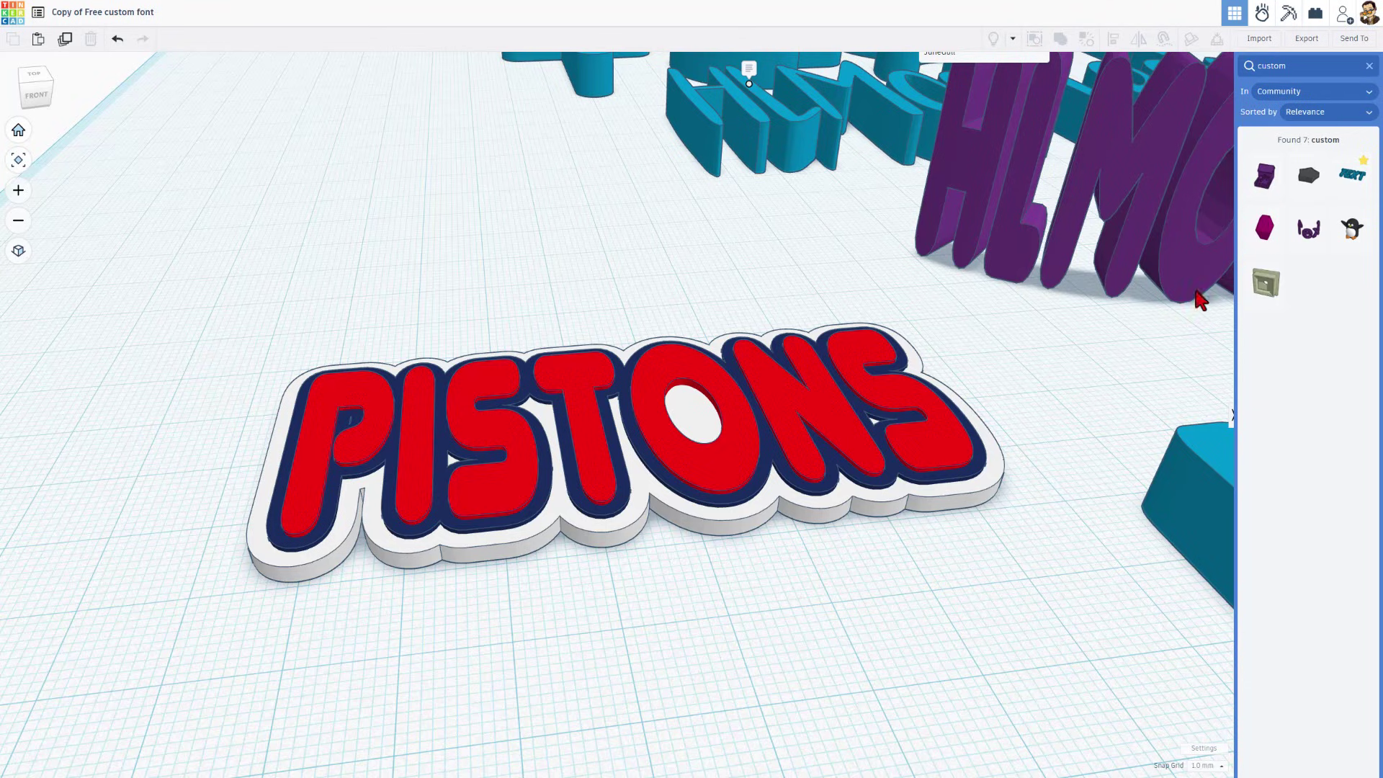
- Add a white tube from Basic Shapes to the left of the PISTONS text
{"action": "left_click", "coordinate": [1120, 385]}
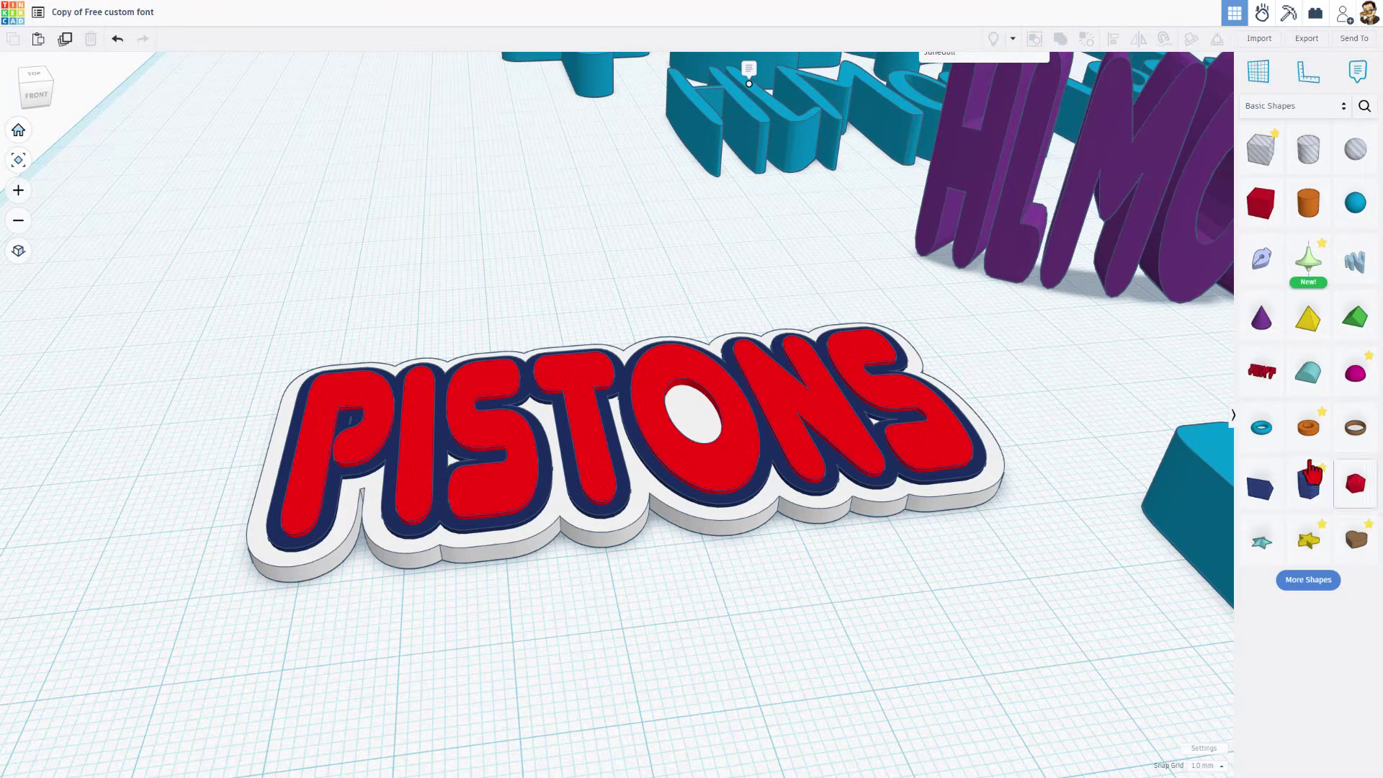
{"action": "left_click_drag", "start_coordinate": [1308, 433], "coordinate": [180, 469]}
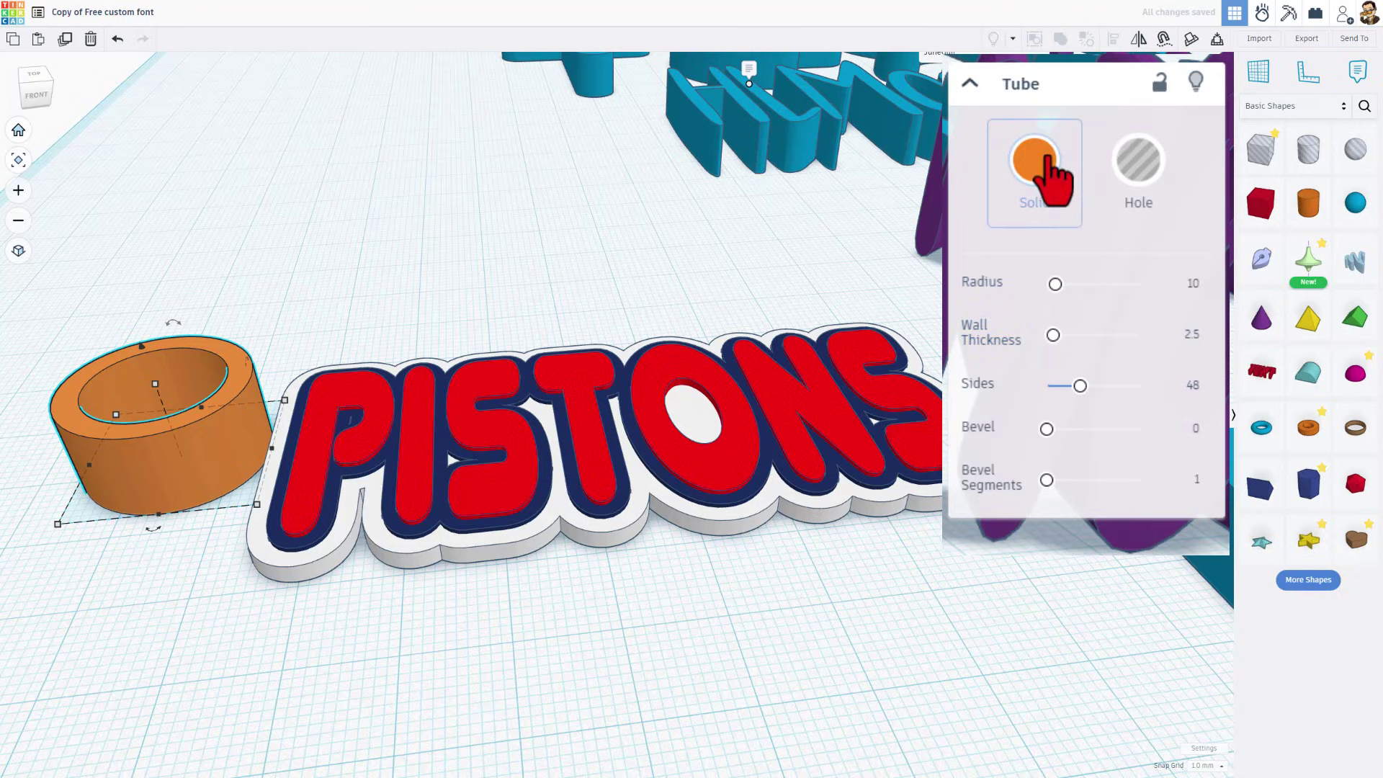
{"action": "left_click", "coordinate": [1041, 172]}
{"action": "left_click", "coordinate": [1221, 343]}
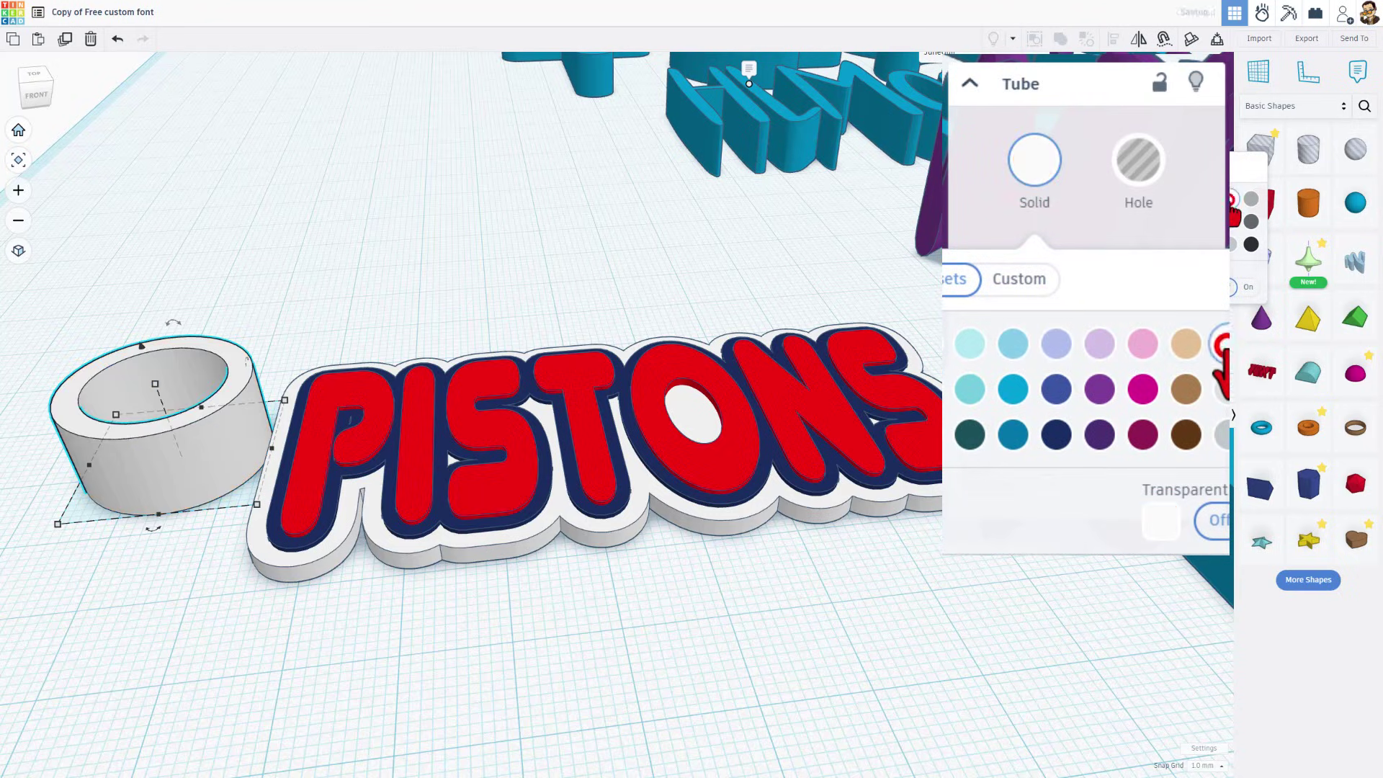
{"action": "left_click", "coordinate": [1113, 238]}
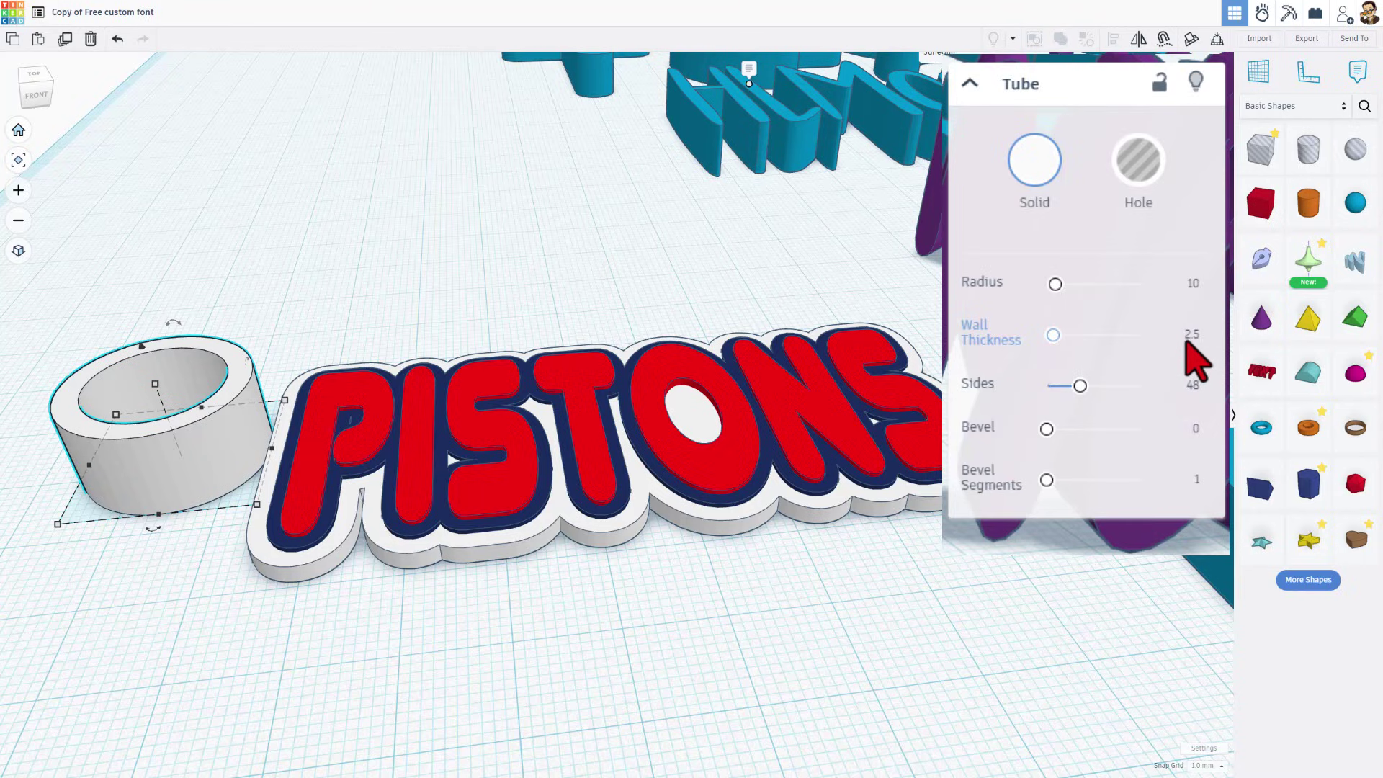
- Give the tube radius 6 and wall thickness 3, positioned beside PISTONS
{"action": "left_click", "coordinate": [1193, 283]}
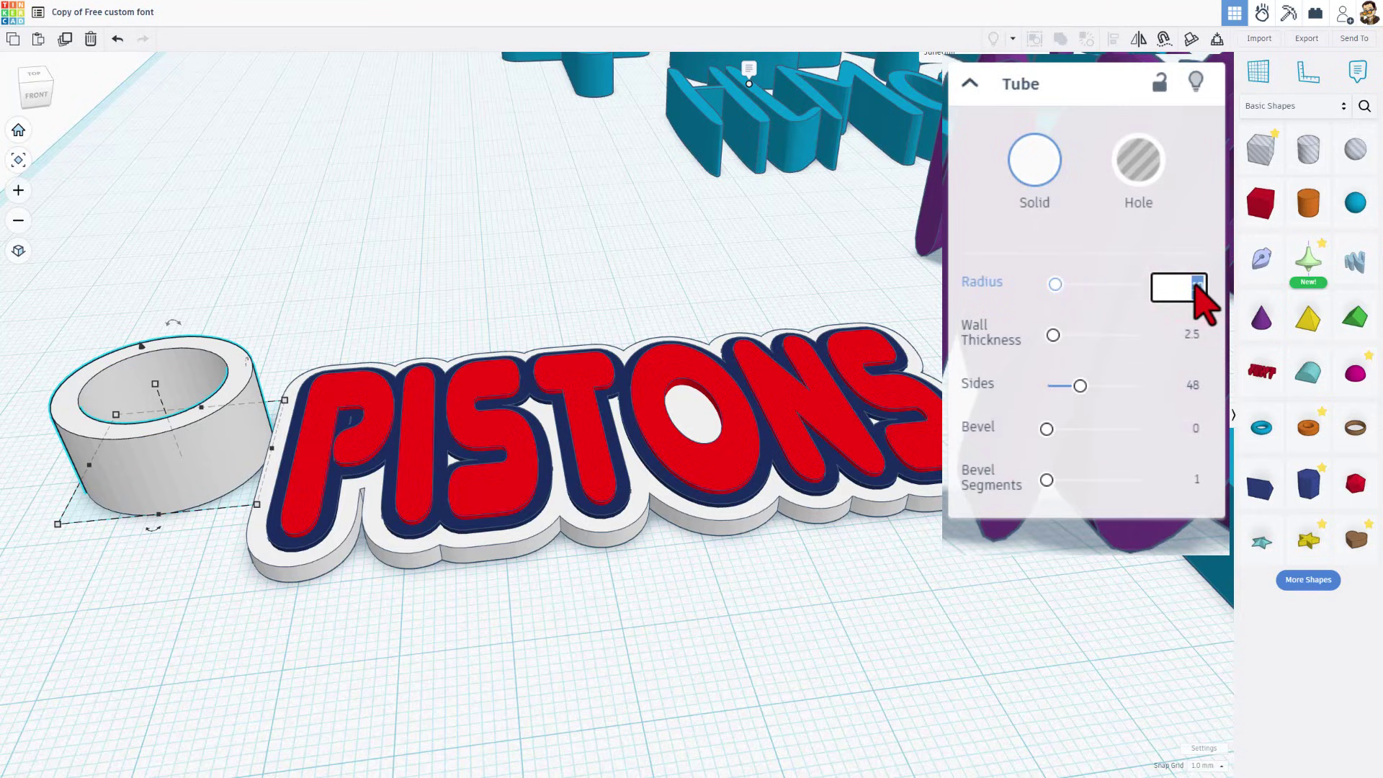
{"action": "type", "text": "6"}
{"action": "key", "text": "Return"}
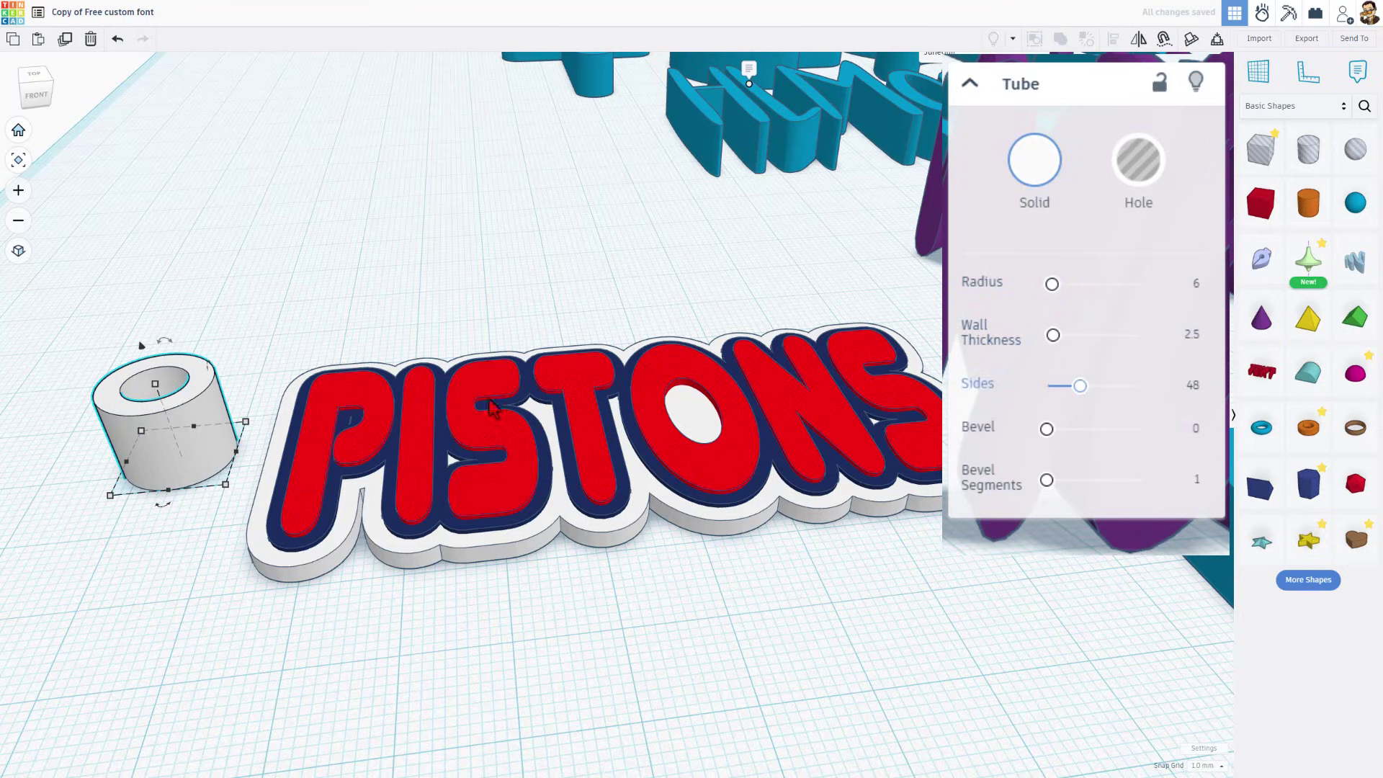
{"action": "left_click_drag", "start_coordinate": [184, 465], "coordinate": [214, 498]}
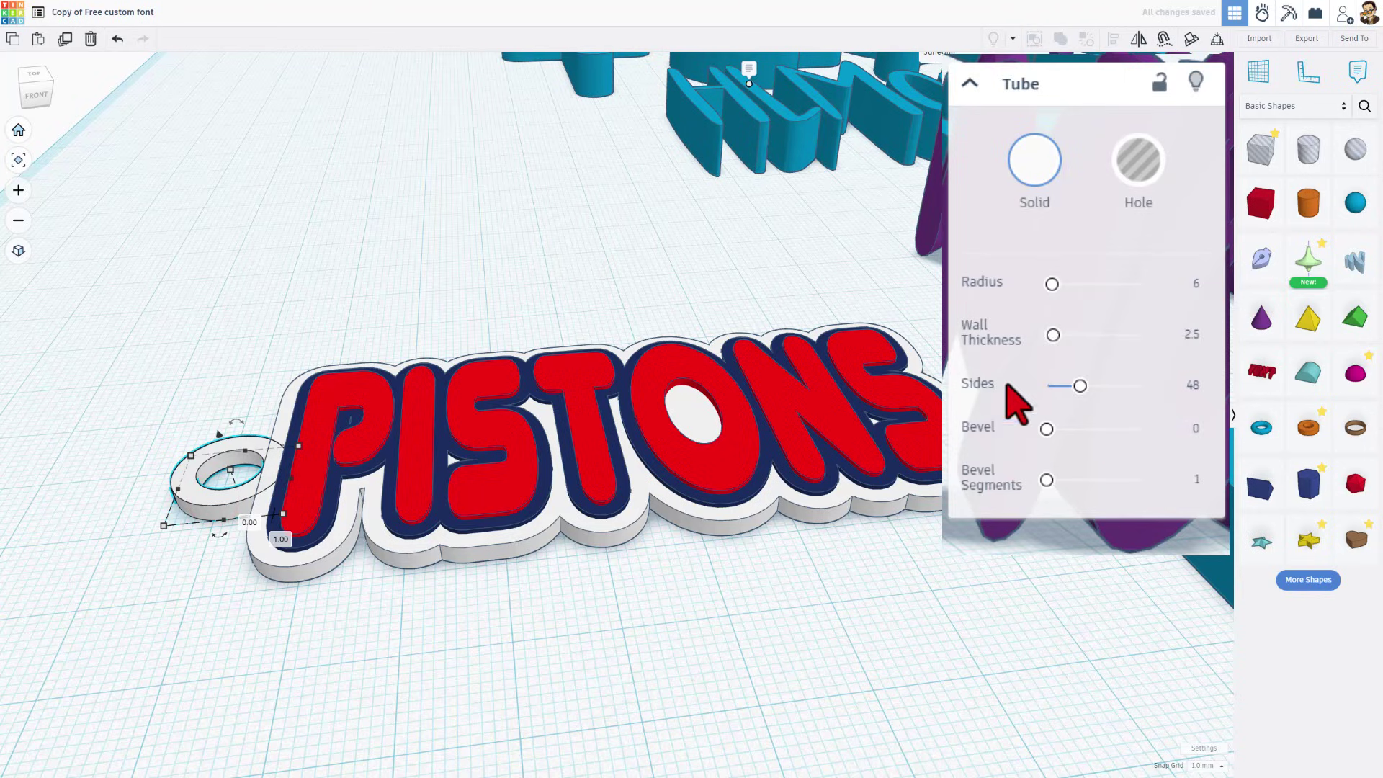
{"action": "left_click", "coordinate": [1187, 335]}
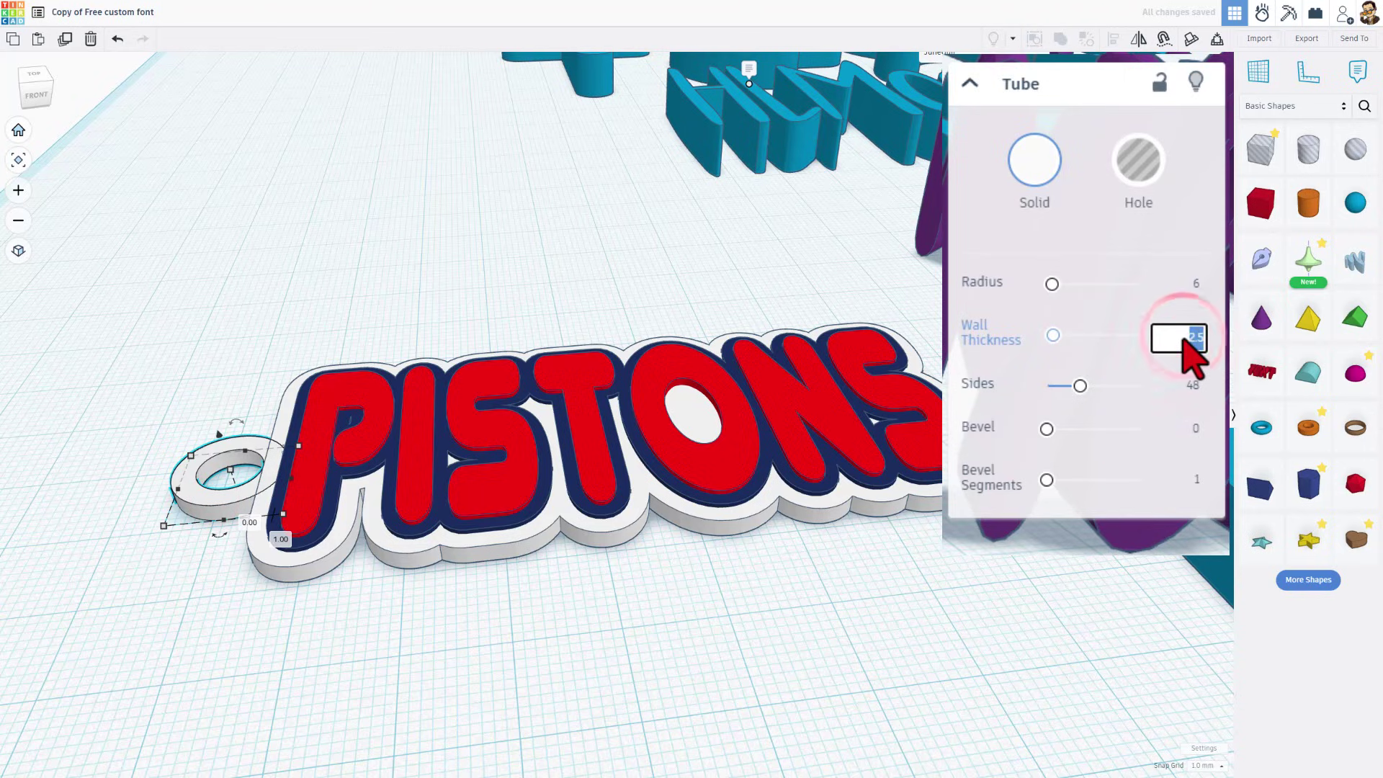
{"action": "type", "text": "3"}
{"action": "key", "text": "Return"}
- Move the tube beside the P and centre it vertically on the keychain with Align
{"action": "right_click_drag", "start_coordinate": [604, 207], "coordinate": [594, 270]}
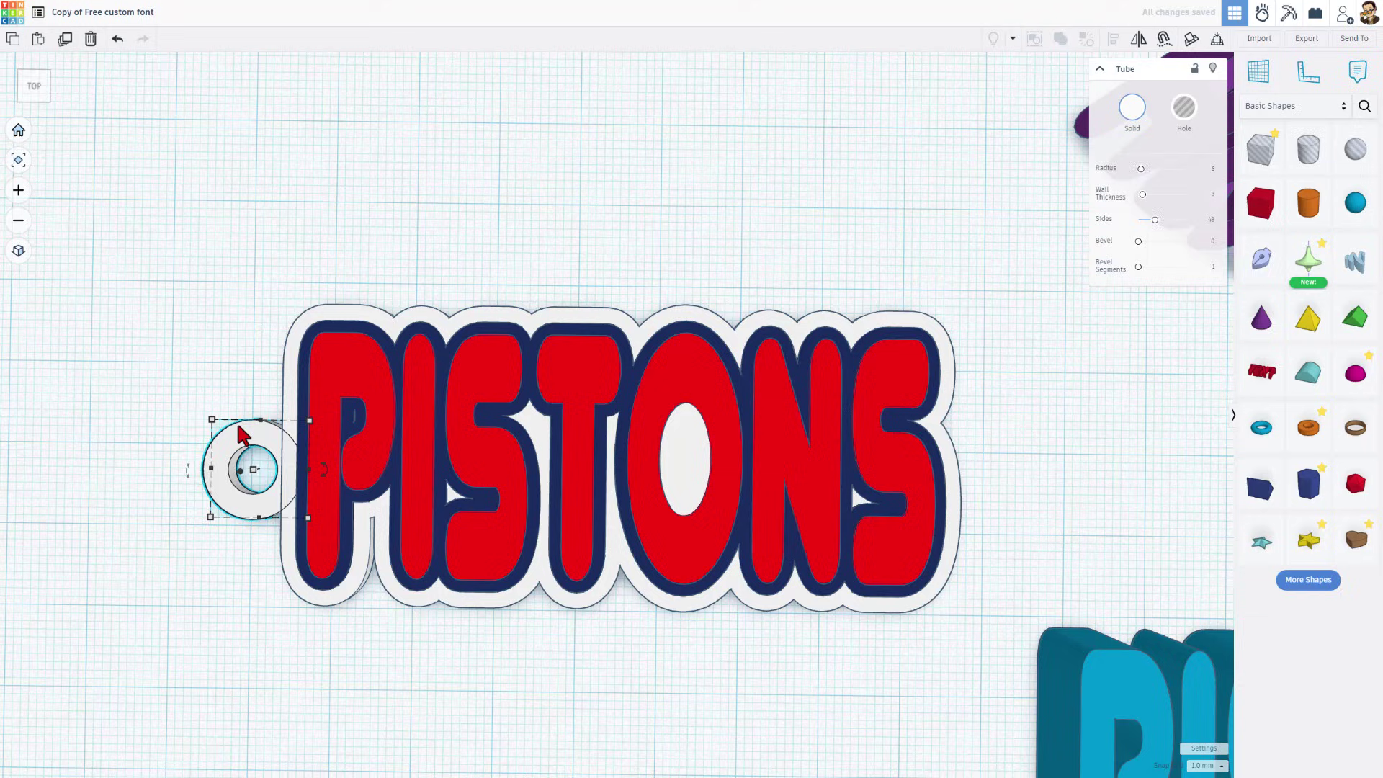
{"action": "mouse_move", "coordinate": [242, 435]}
{"action": "left_mouse_down"}
{"action": "mouse_move", "coordinate": [257, 430]}
{"action": "mouse_move", "coordinate": [253, 412]}
{"action": "mouse_move", "coordinate": [253, 429]}
{"action": "left_mouse_up"}
{"action": "left_click", "coordinate": [93, 404]}
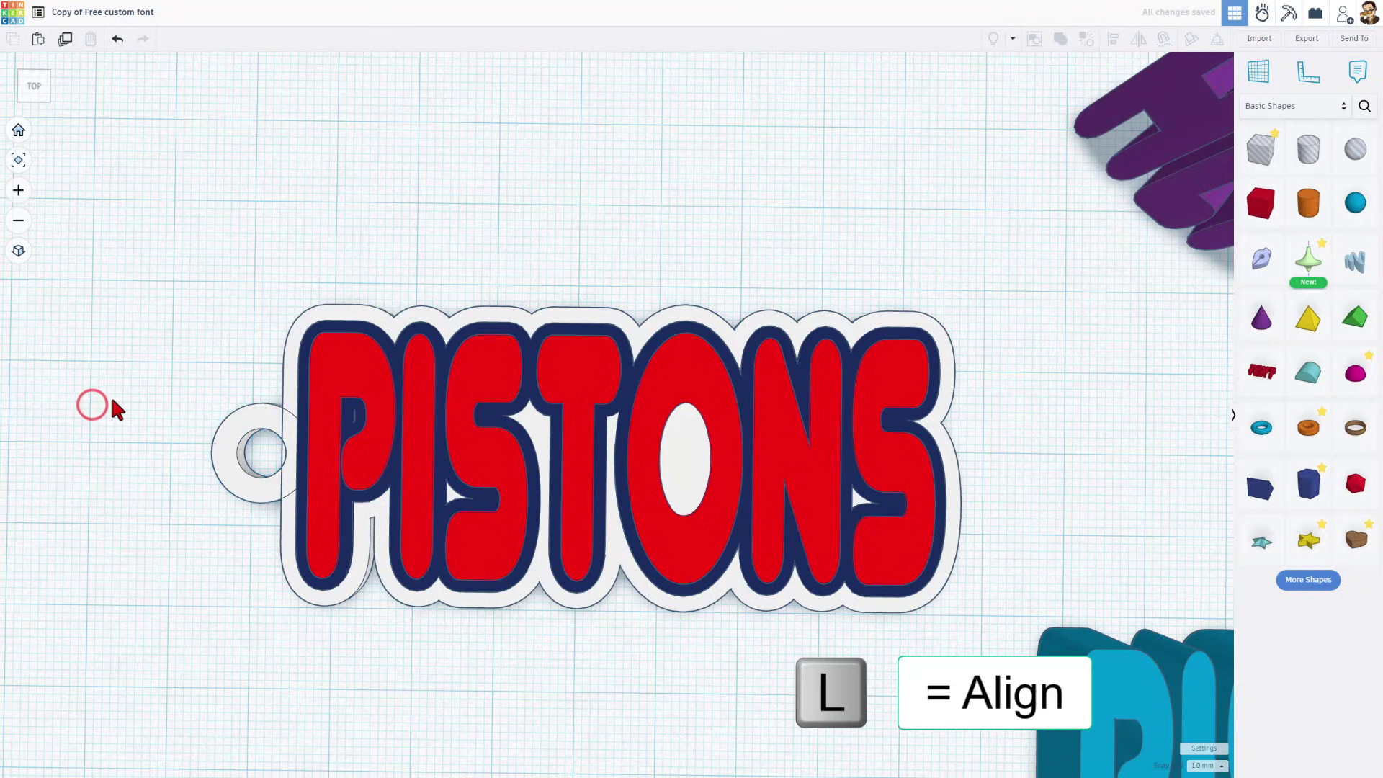
{"action": "left_click_drag", "start_coordinate": [112, 399], "coordinate": [288, 504]}
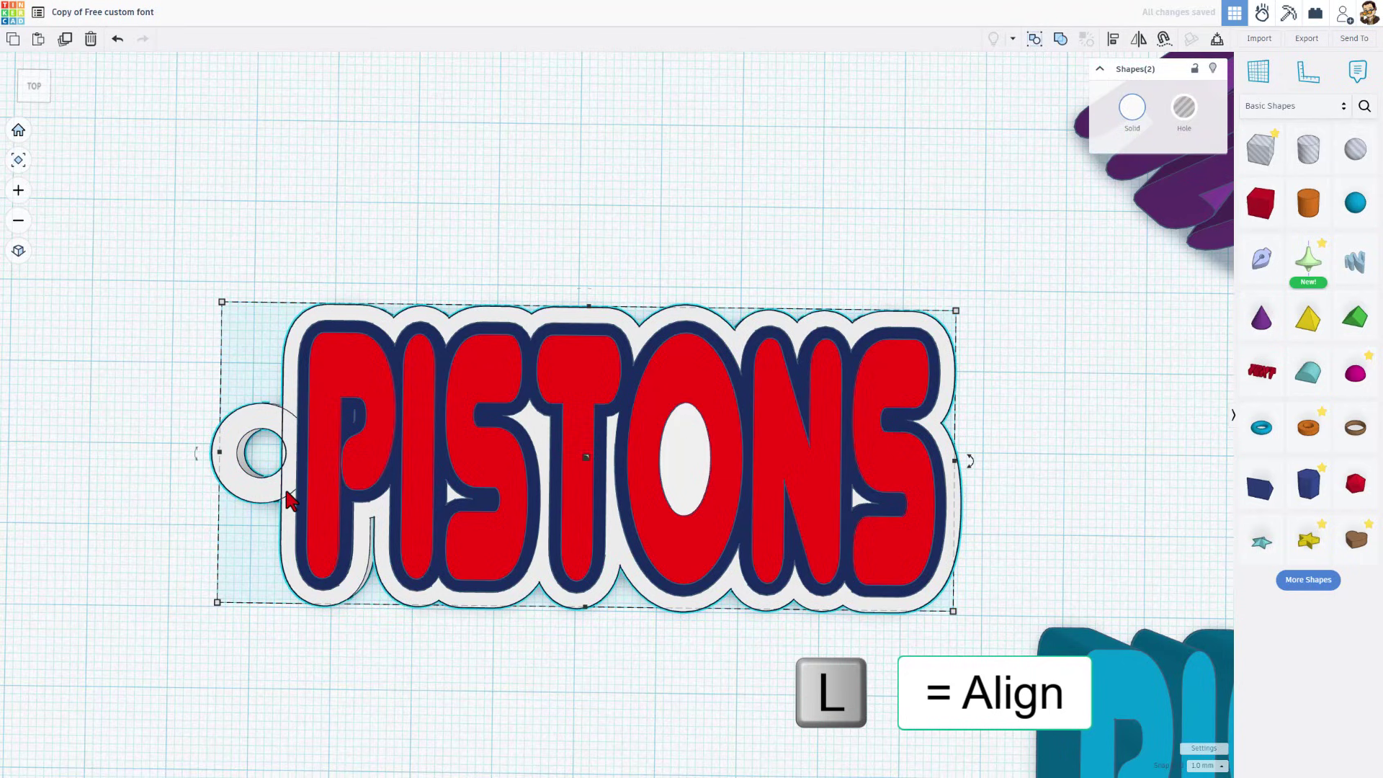
{"action": "key", "text": "l"}
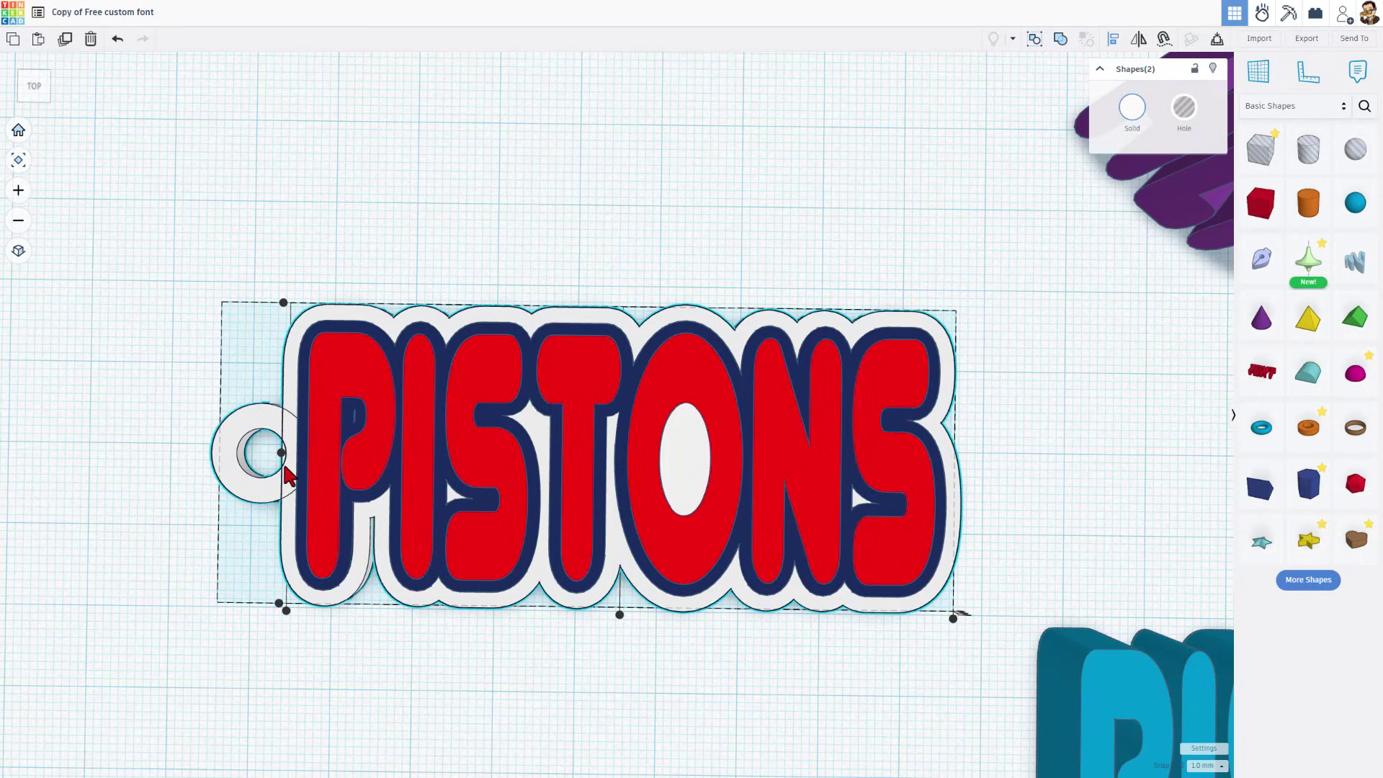
{"action": "left_click", "coordinate": [281, 453]}
- Undo the last change on the keychain group and view it from a front angle
{"action": "left_click", "coordinate": [146, 484]}
{"action": "right_click_drag", "start_coordinate": [148, 488], "coordinate": [212, 490]}
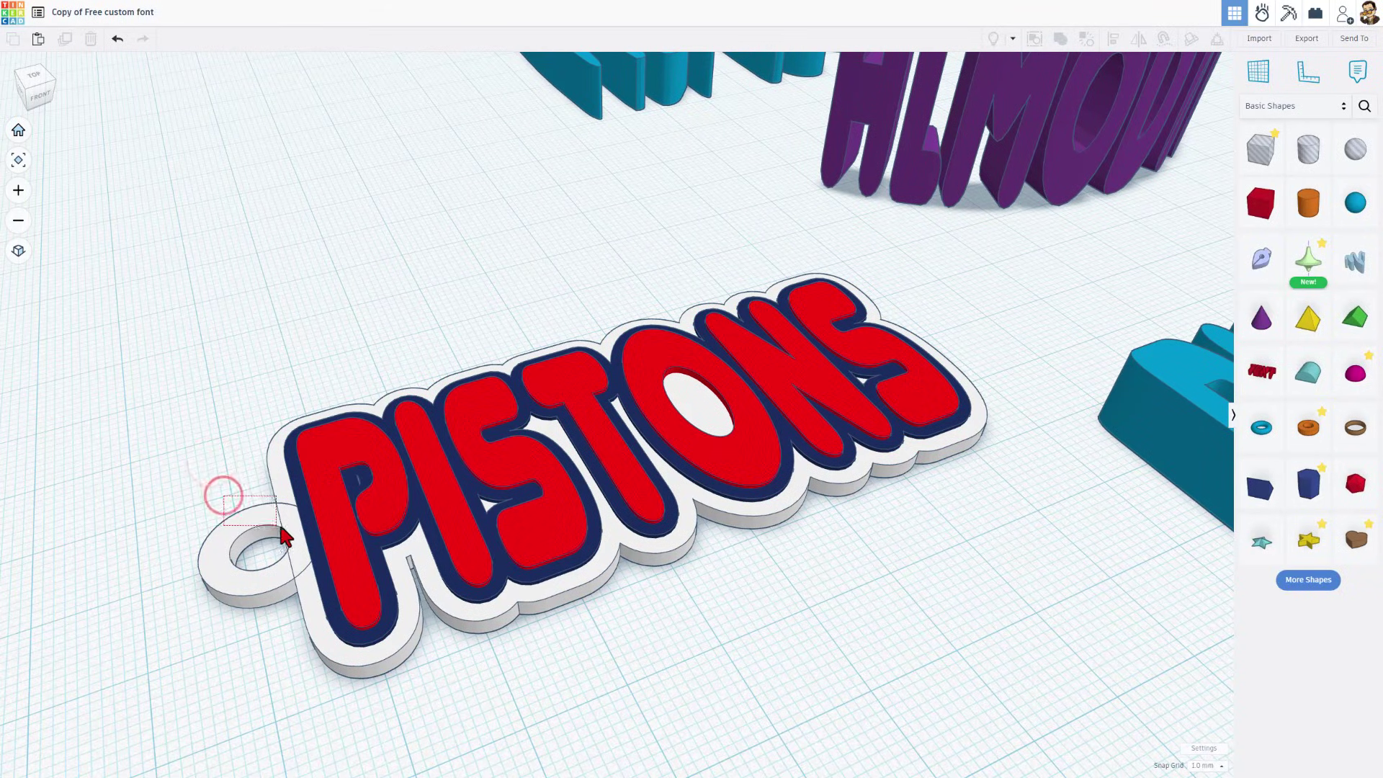
{"action": "left_click_drag", "start_coordinate": [280, 528], "coordinate": [281, 528]}
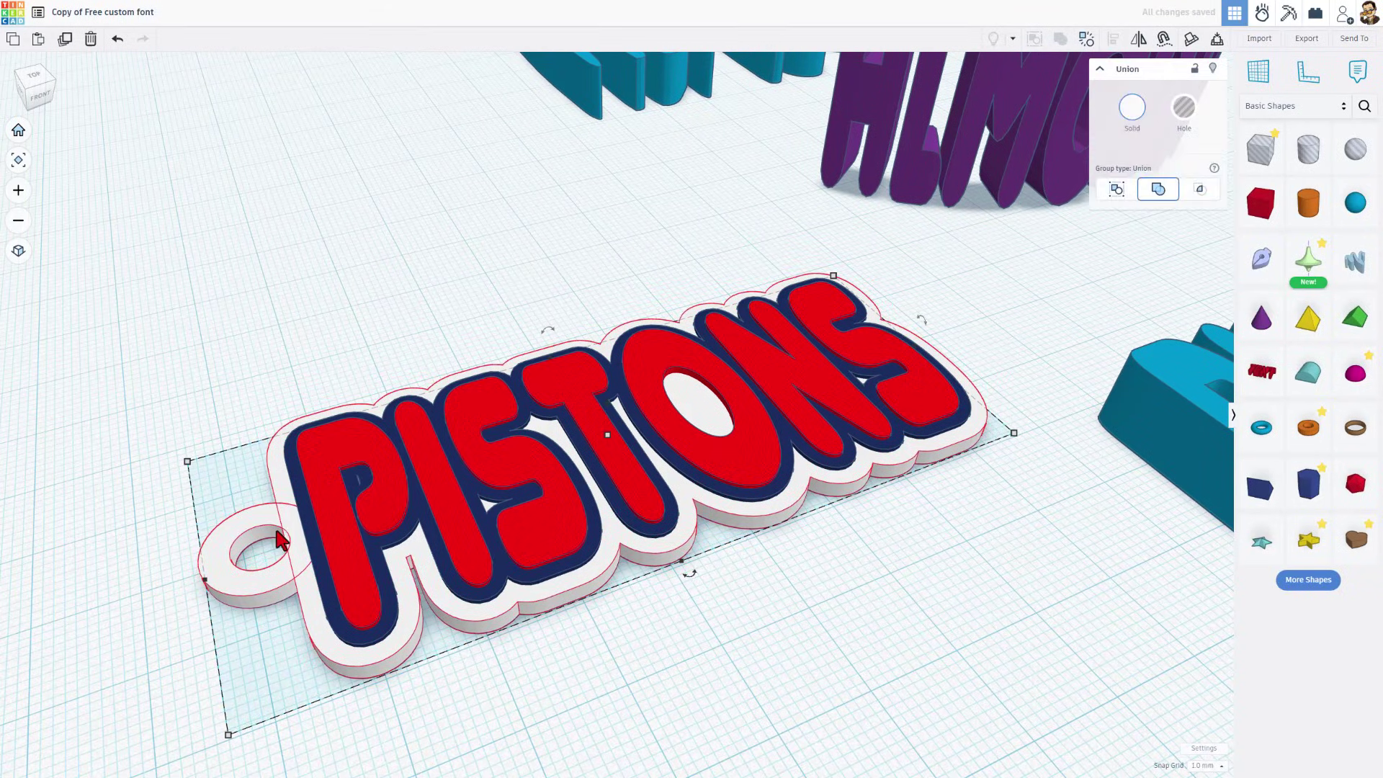
{"action": "key", "text": "ctrl+z"}
{"action": "right_click_drag", "start_coordinate": [730, 628], "coordinate": [520, 648]}
- Export all four keychain shapes as pistons.stl, replacing the existing file
{"action": "left_click", "coordinate": [368, 561]}
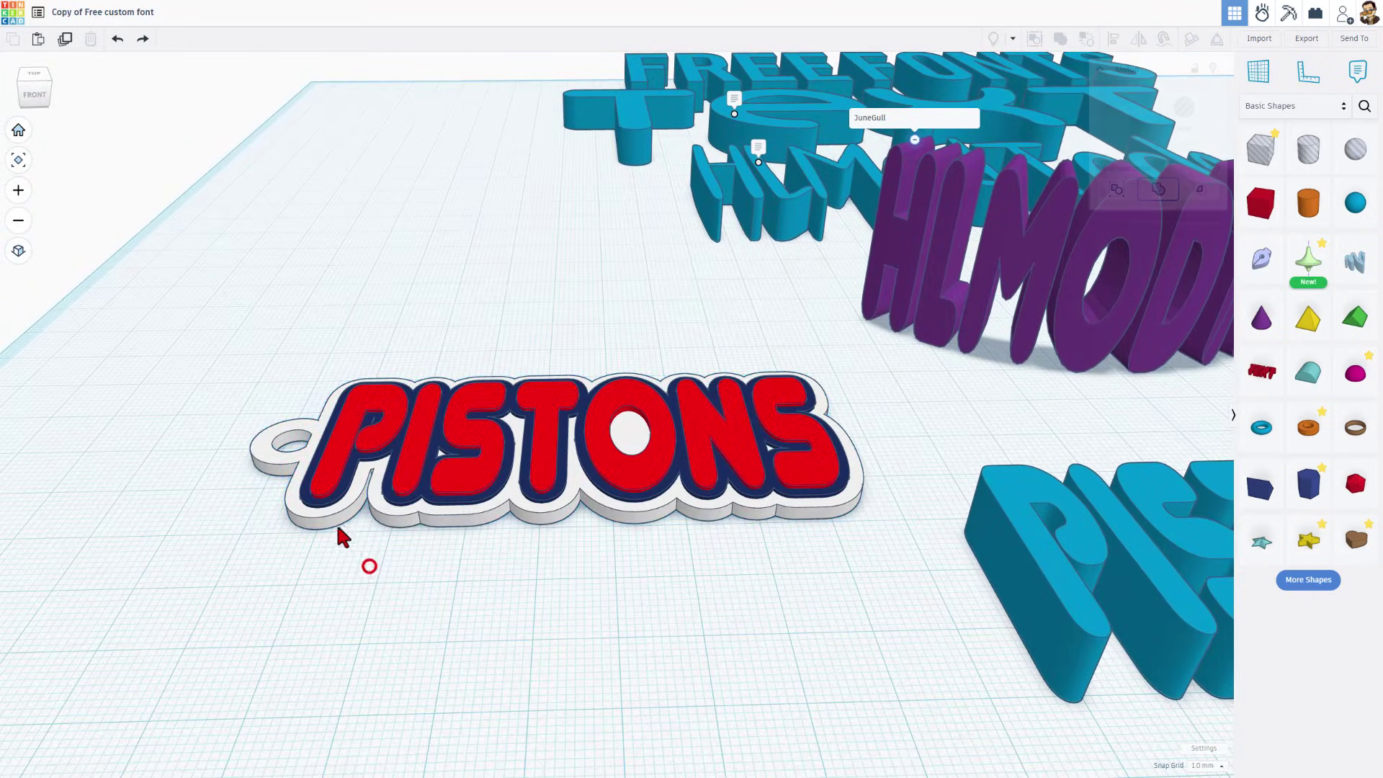
{"action": "left_click_drag", "start_coordinate": [213, 321], "coordinate": [548, 563]}
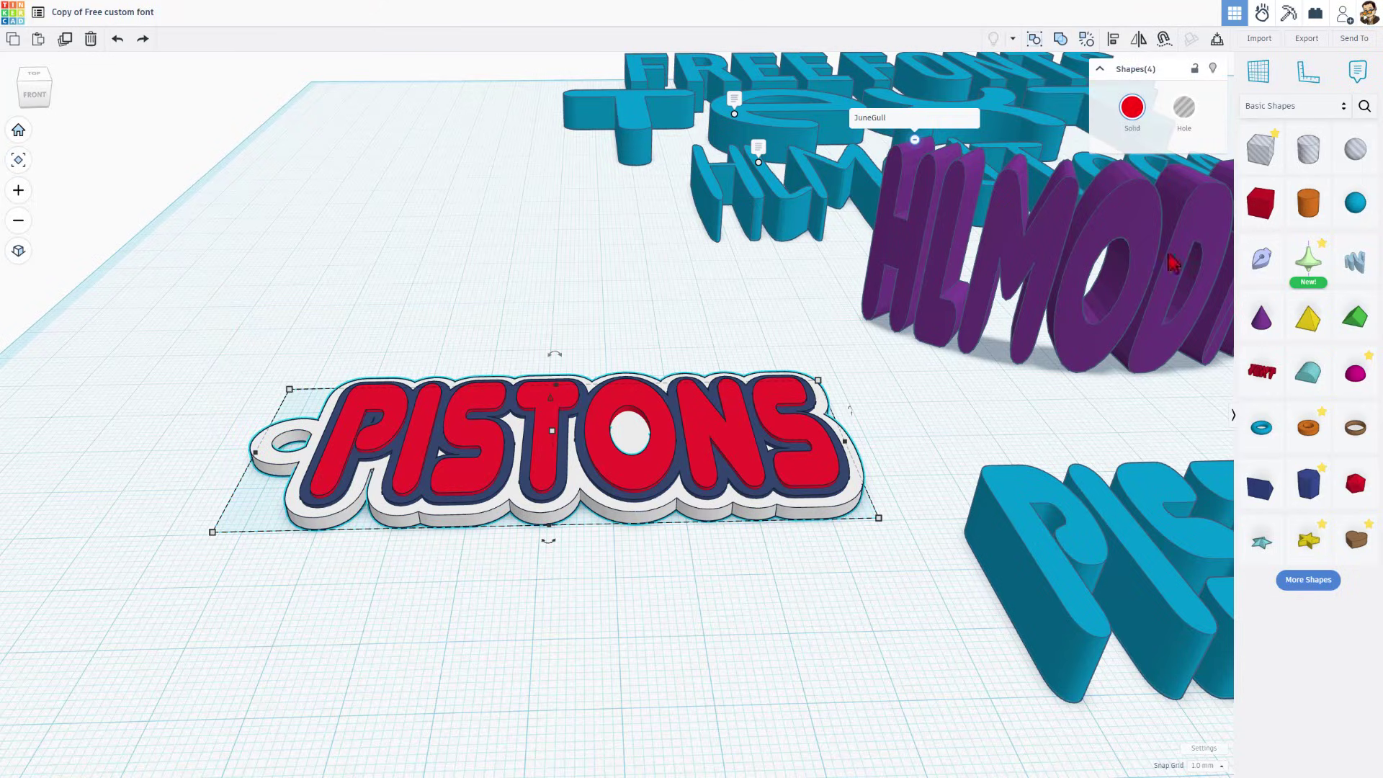
{"action": "left_click", "coordinate": [1308, 39]}
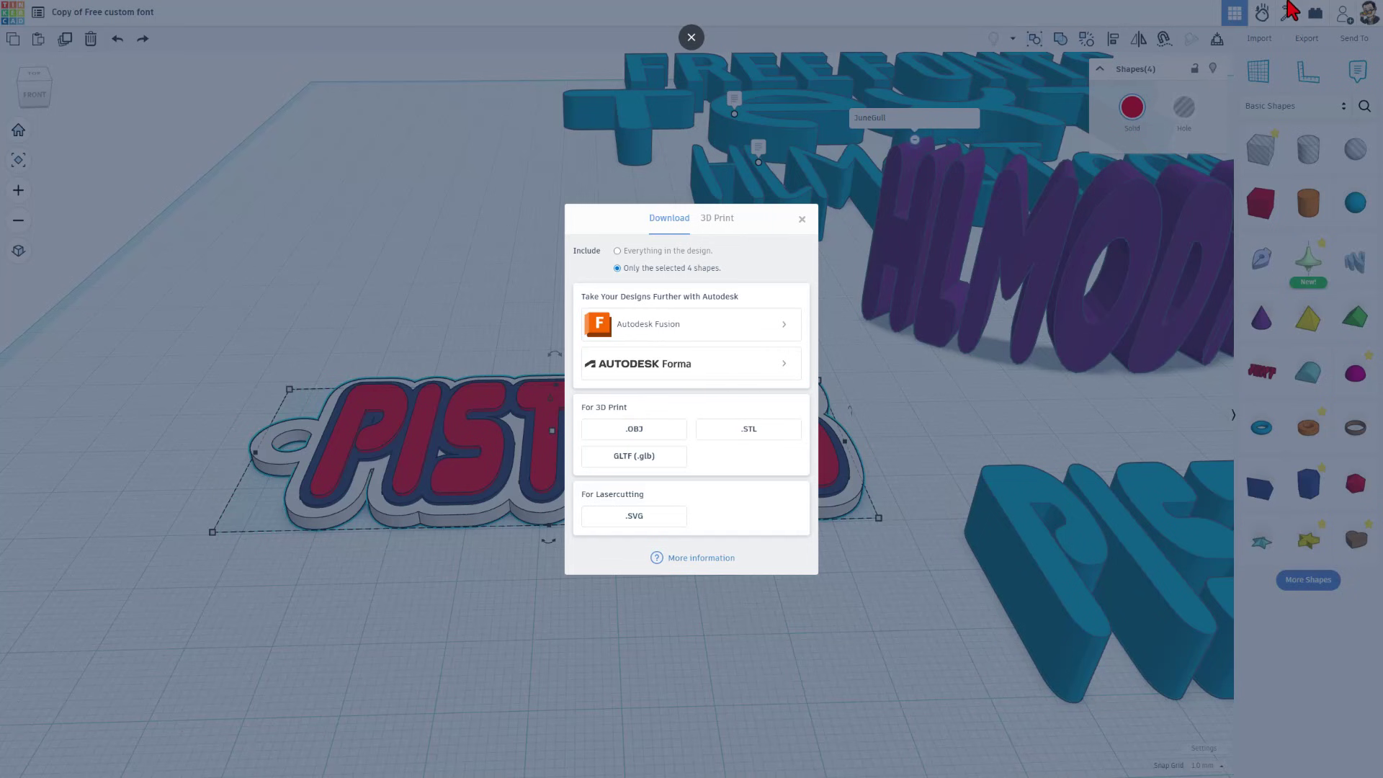
{"action": "left_click", "coordinate": [758, 443]}
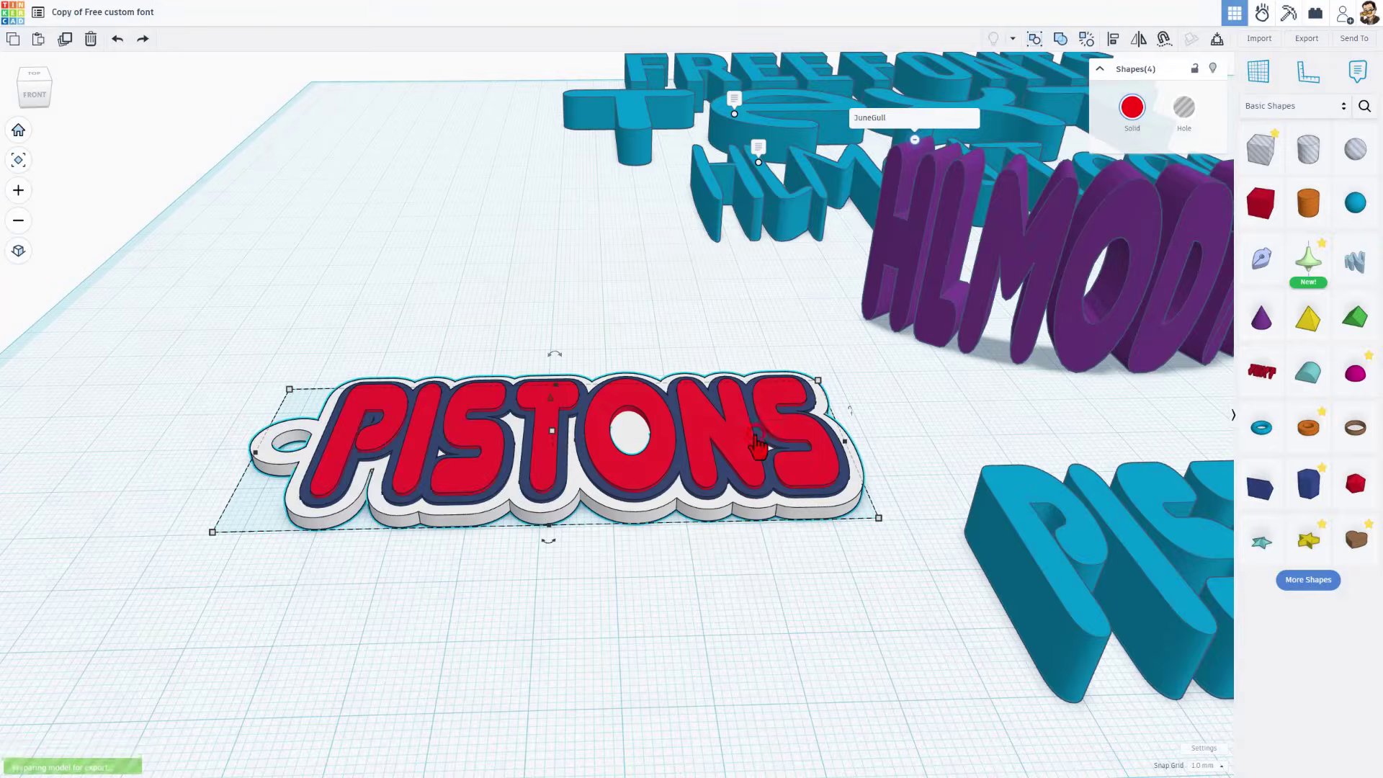
{"action": "left_click", "coordinate": [127, 77]}
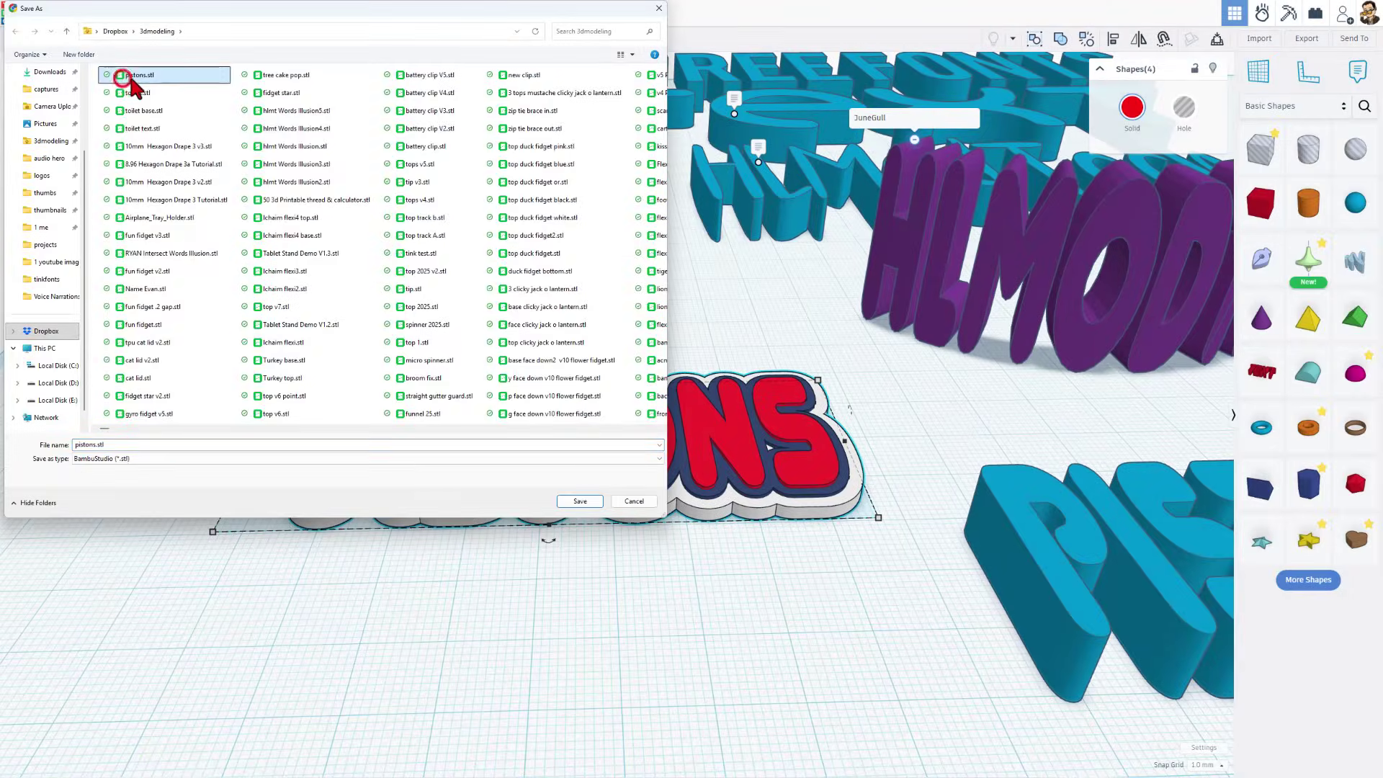
{"action": "left_click", "coordinate": [571, 504]}
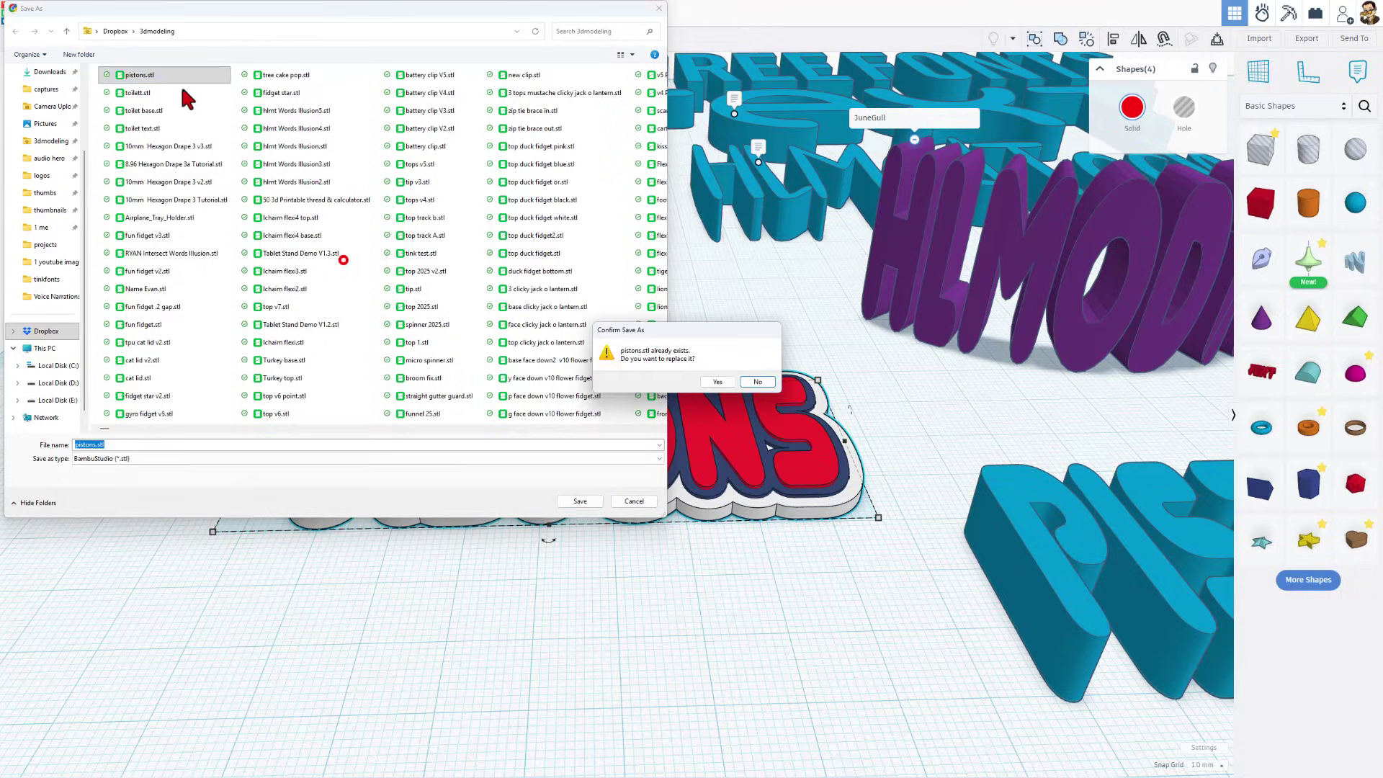
{"action": "left_click", "coordinate": [720, 381]}
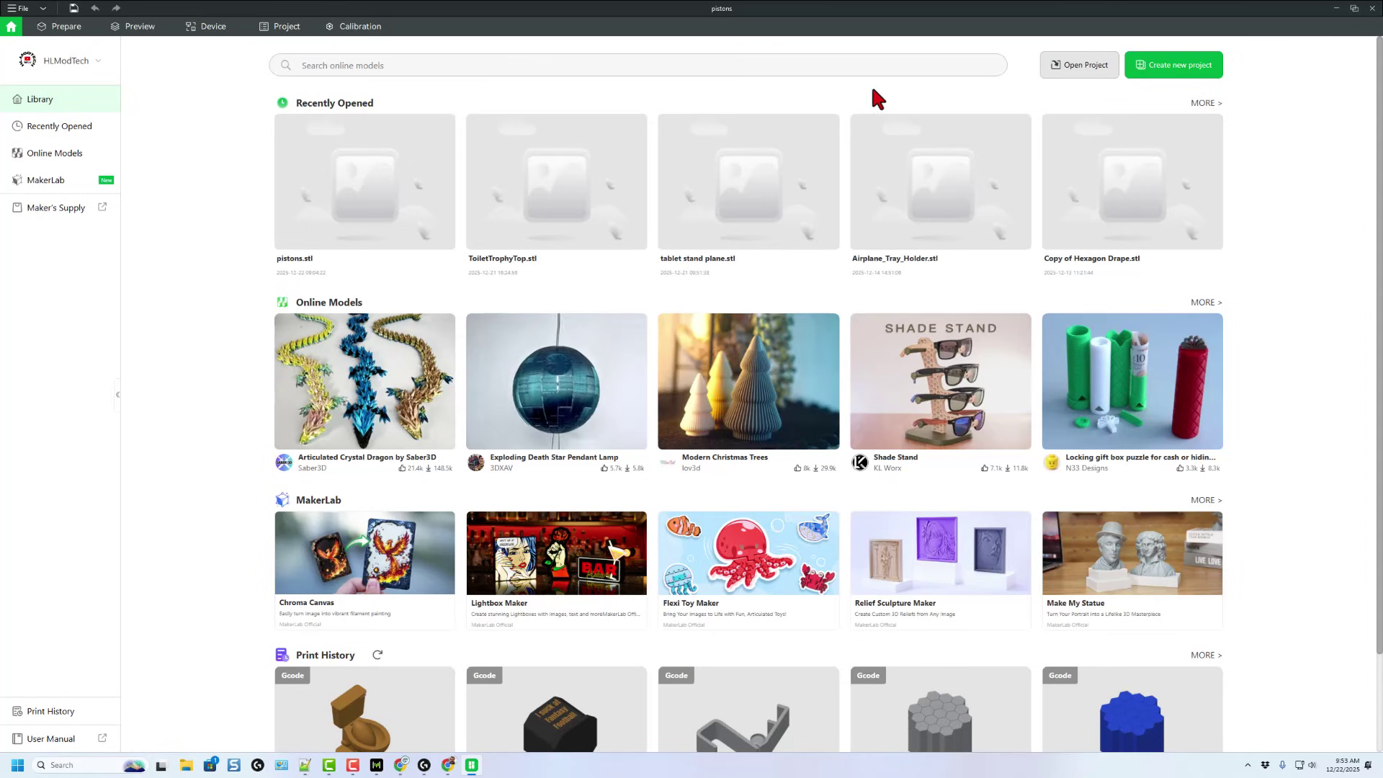
- Create a new Bambu Studio project and import pistons.stl onto the build plate
{"action": "left_click", "coordinate": [1172, 69]}
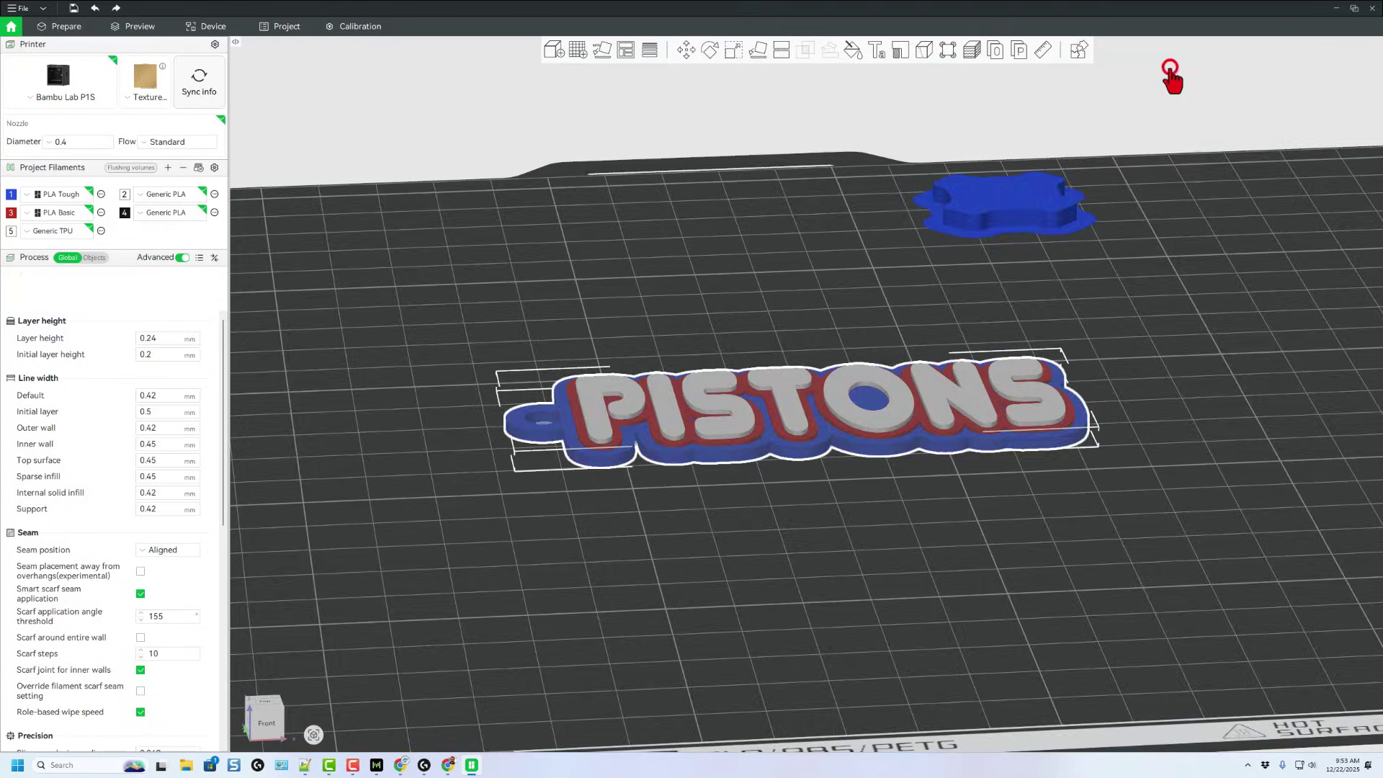
{"action": "left_click", "coordinate": [555, 50]}
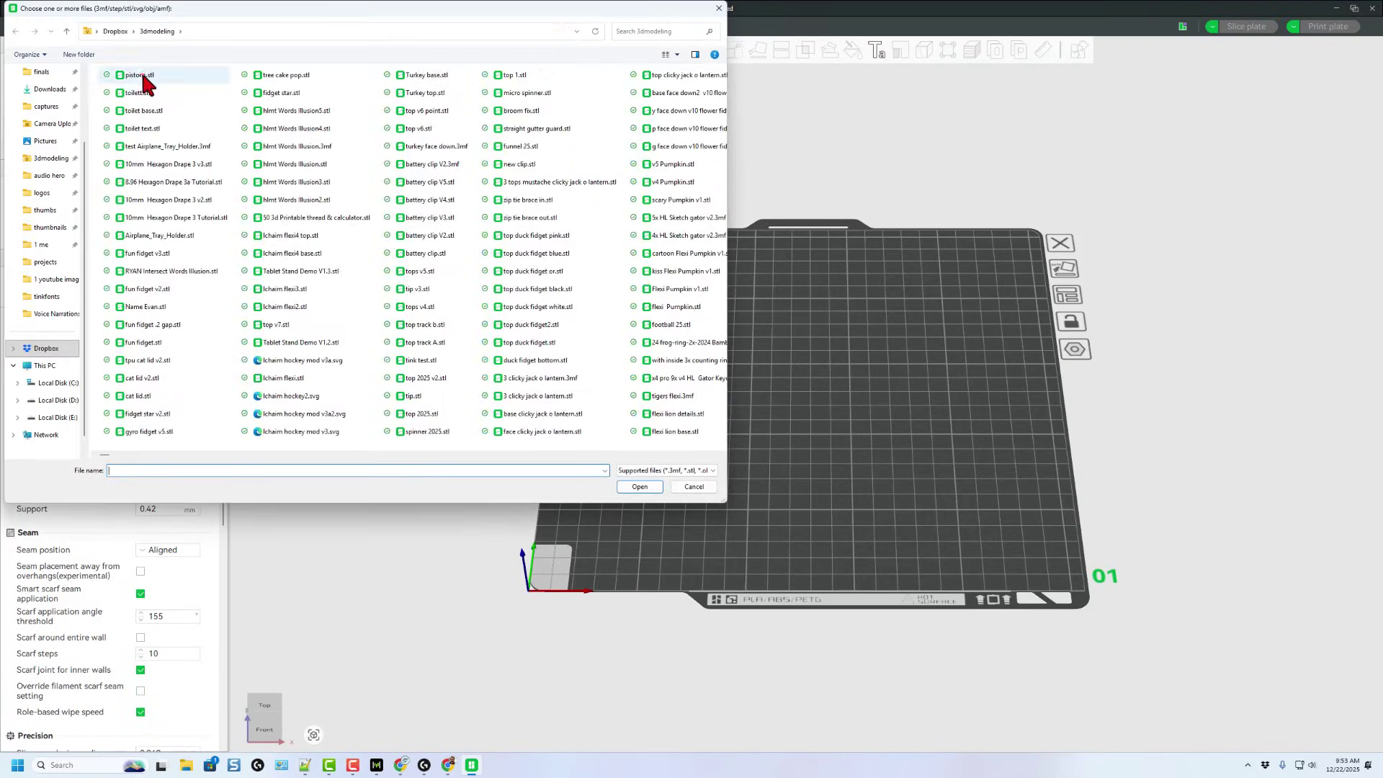
{"action": "double_click", "coordinate": [141, 75]}
{"action": "scroll", "coordinate": [933, 432], "scroll_direction": "up", "scroll_amount": 5}
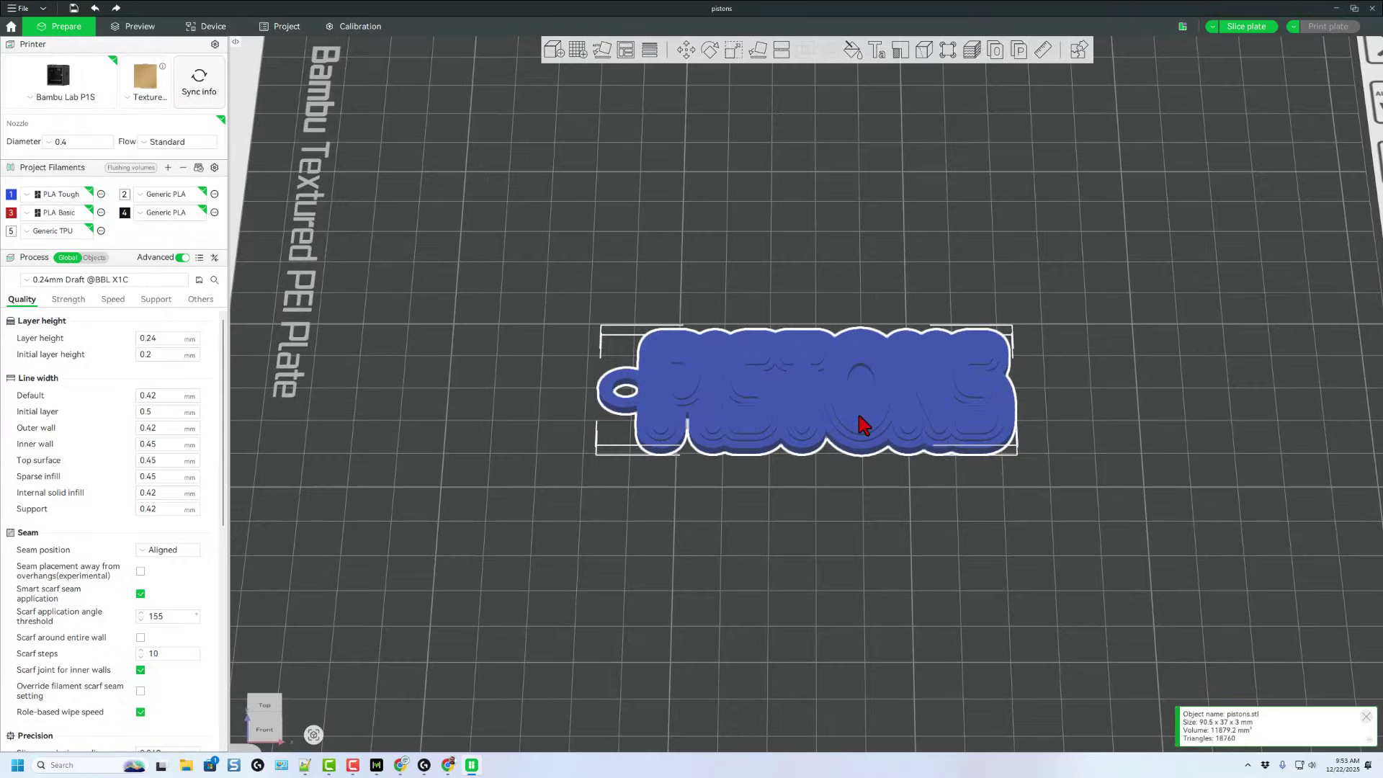
{"action": "scroll", "coordinate": [862, 425], "scroll_direction": "up", "scroll_amount": 2}
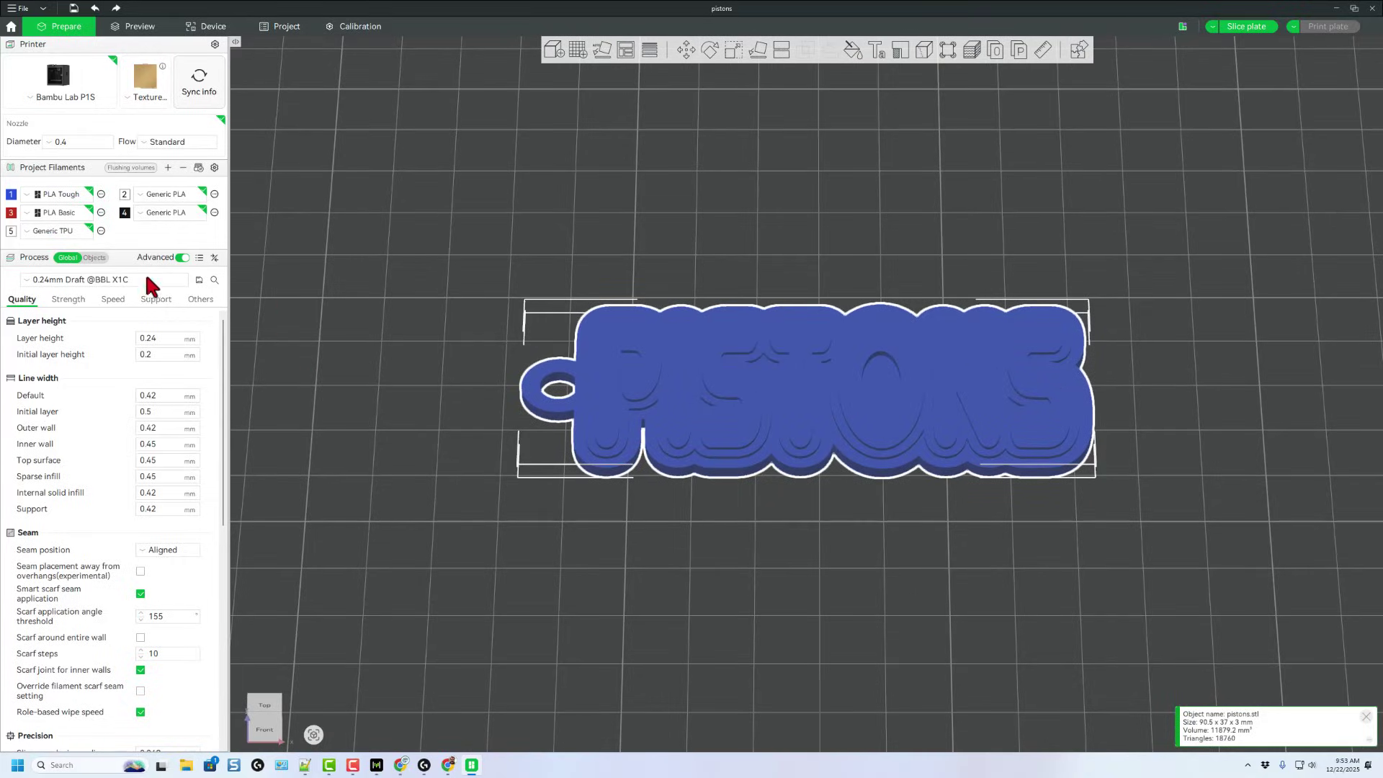
- Assign red filament 3 to pistons.stl in the Objects list and start colour-painting the model
{"action": "left_click", "coordinate": [93, 257]}
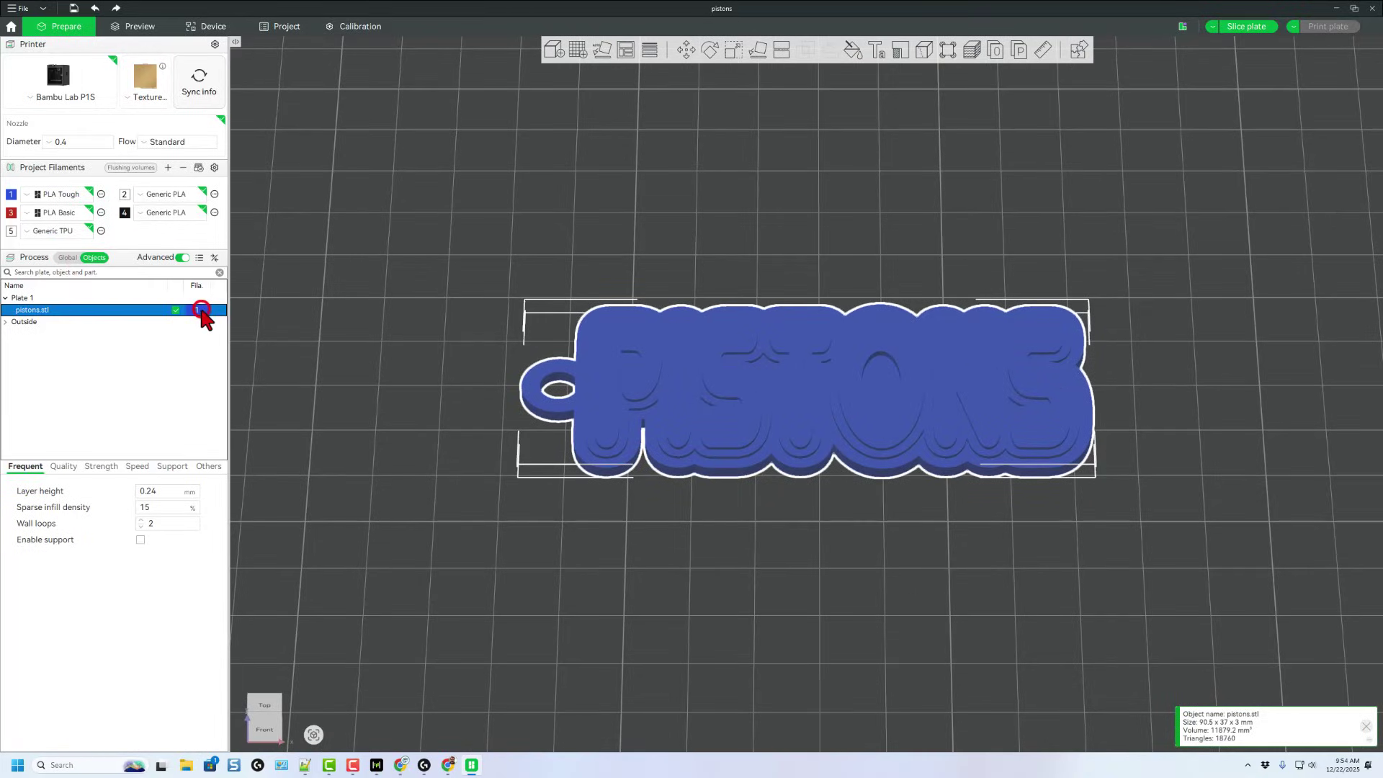
{"action": "left_click", "coordinate": [203, 312]}
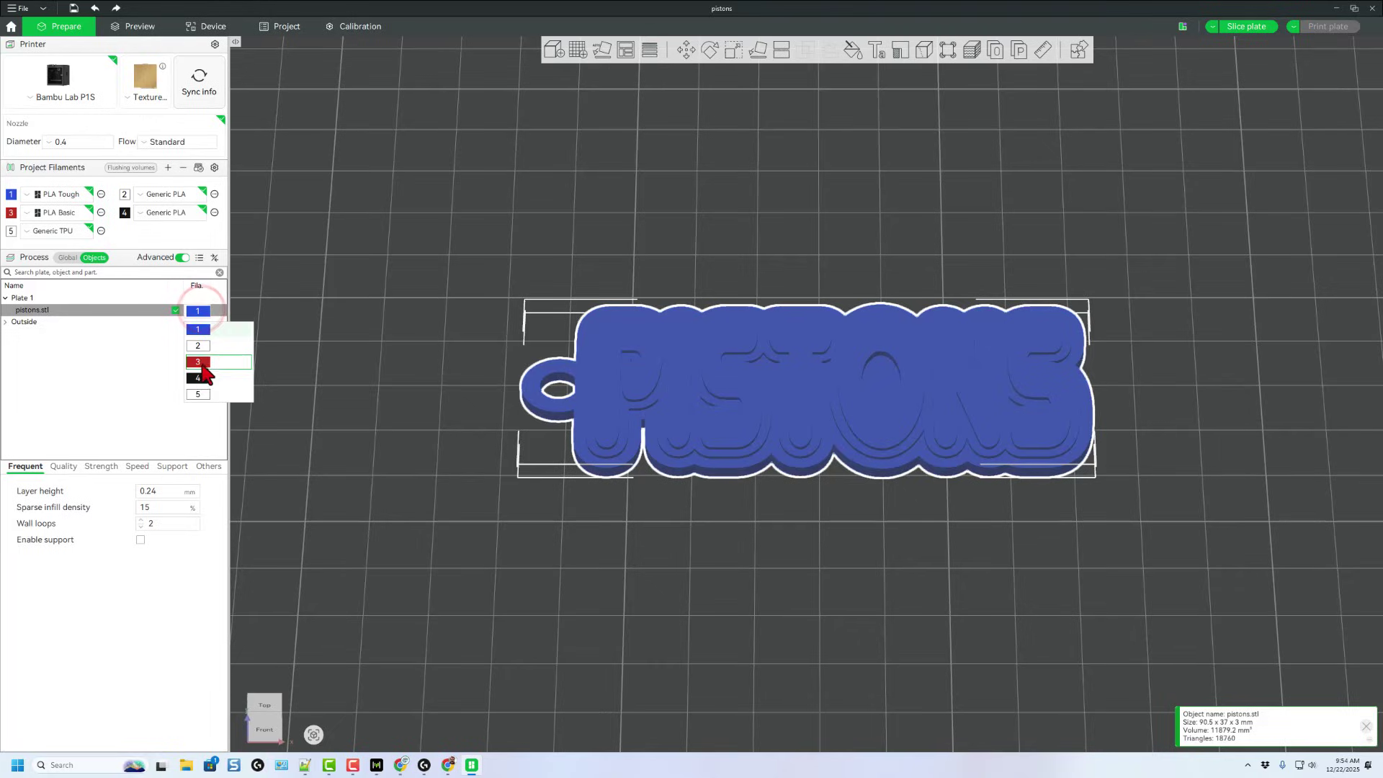
{"action": "left_click", "coordinate": [203, 370]}
{"action": "left_click", "coordinate": [202, 373]}
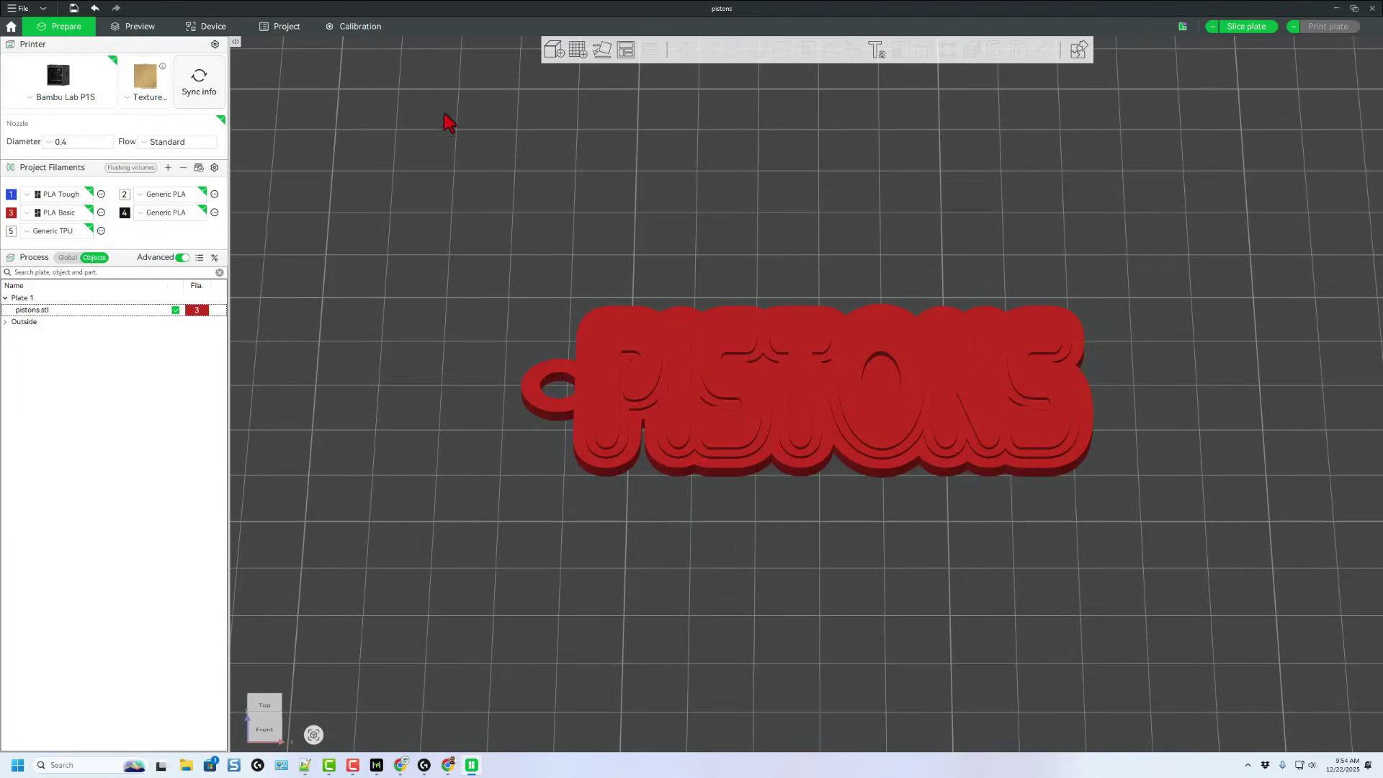
{"action": "left_click", "coordinate": [731, 381]}
{"action": "left_click", "coordinate": [852, 54]}
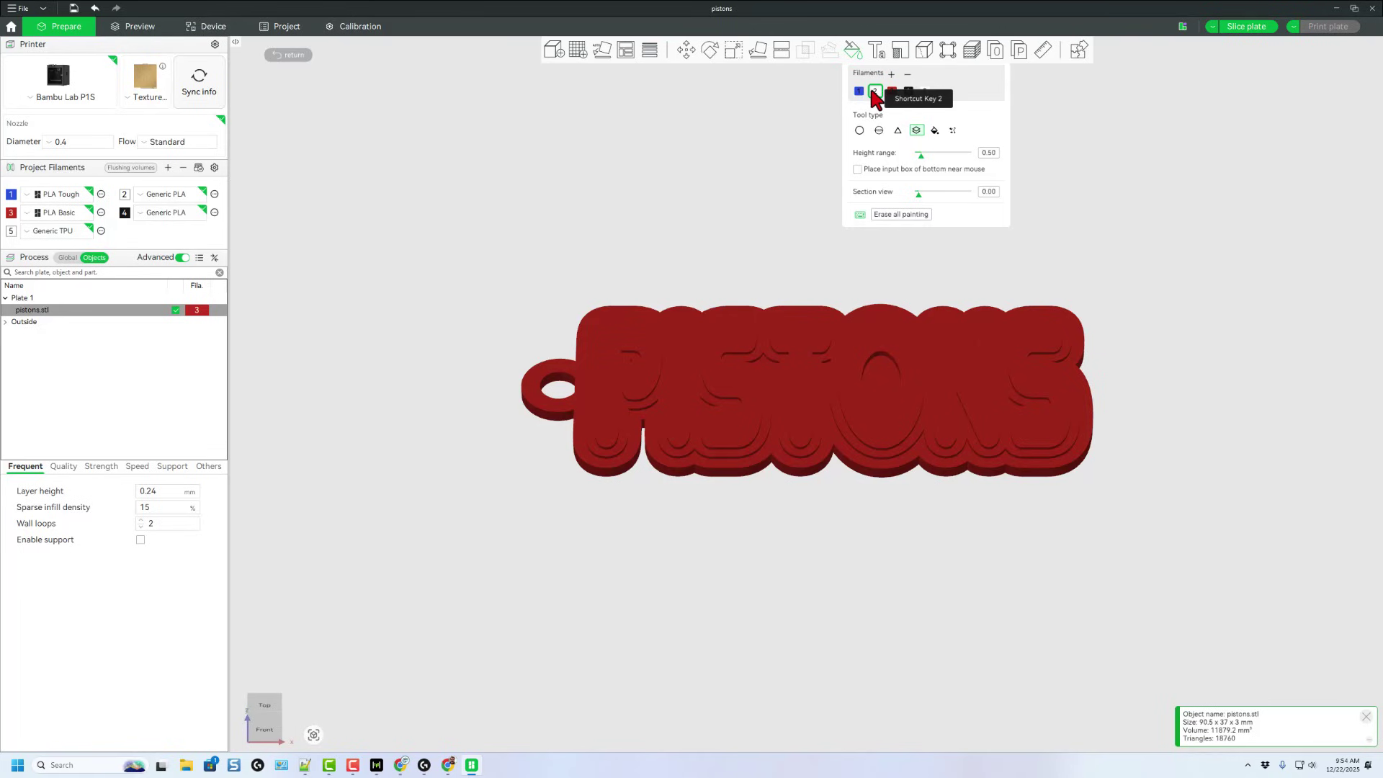
- Height-paint the top band of the PISTONS letters with filament 2
{"action": "scroll", "coordinate": [828, 501], "scroll_direction": "up", "scroll_amount": 5}
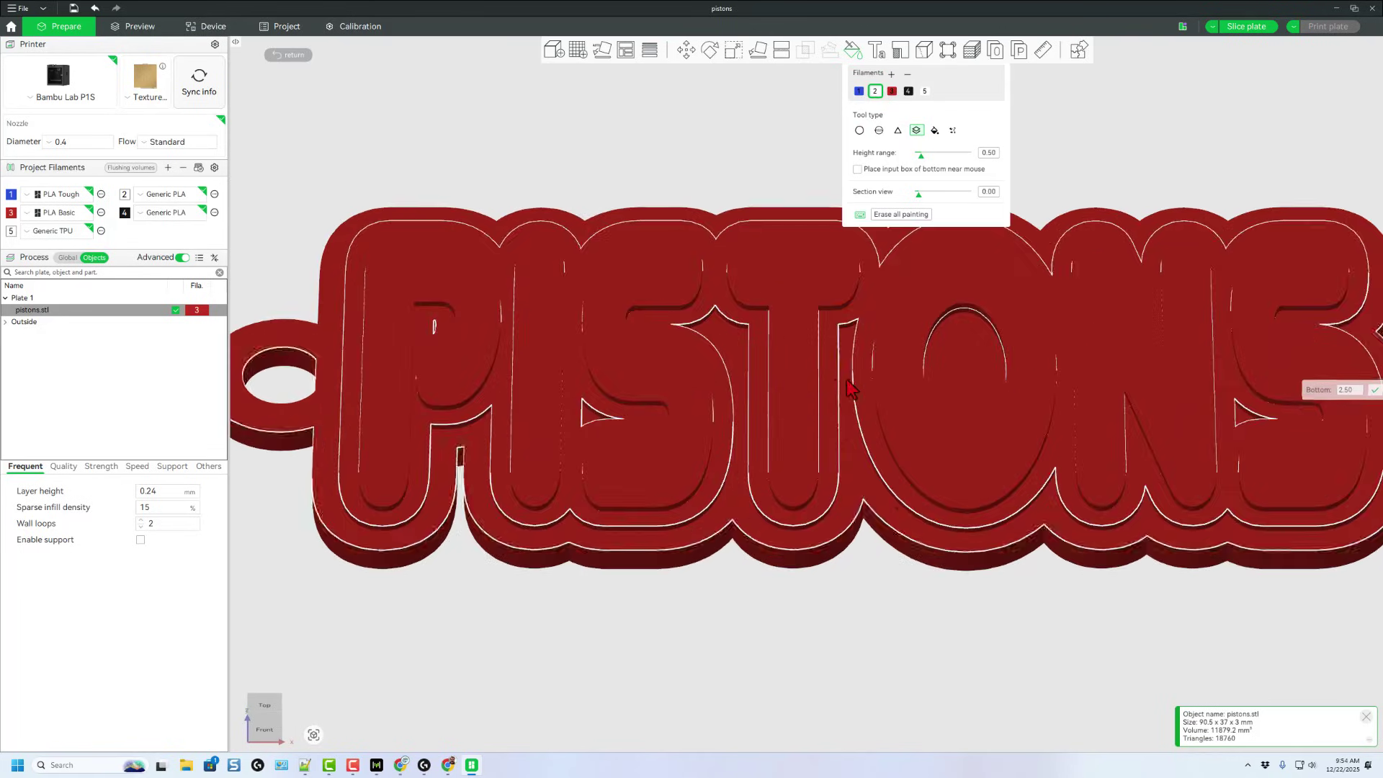
{"action": "left_click_drag", "start_coordinate": [848, 579], "coordinate": [845, 554]}
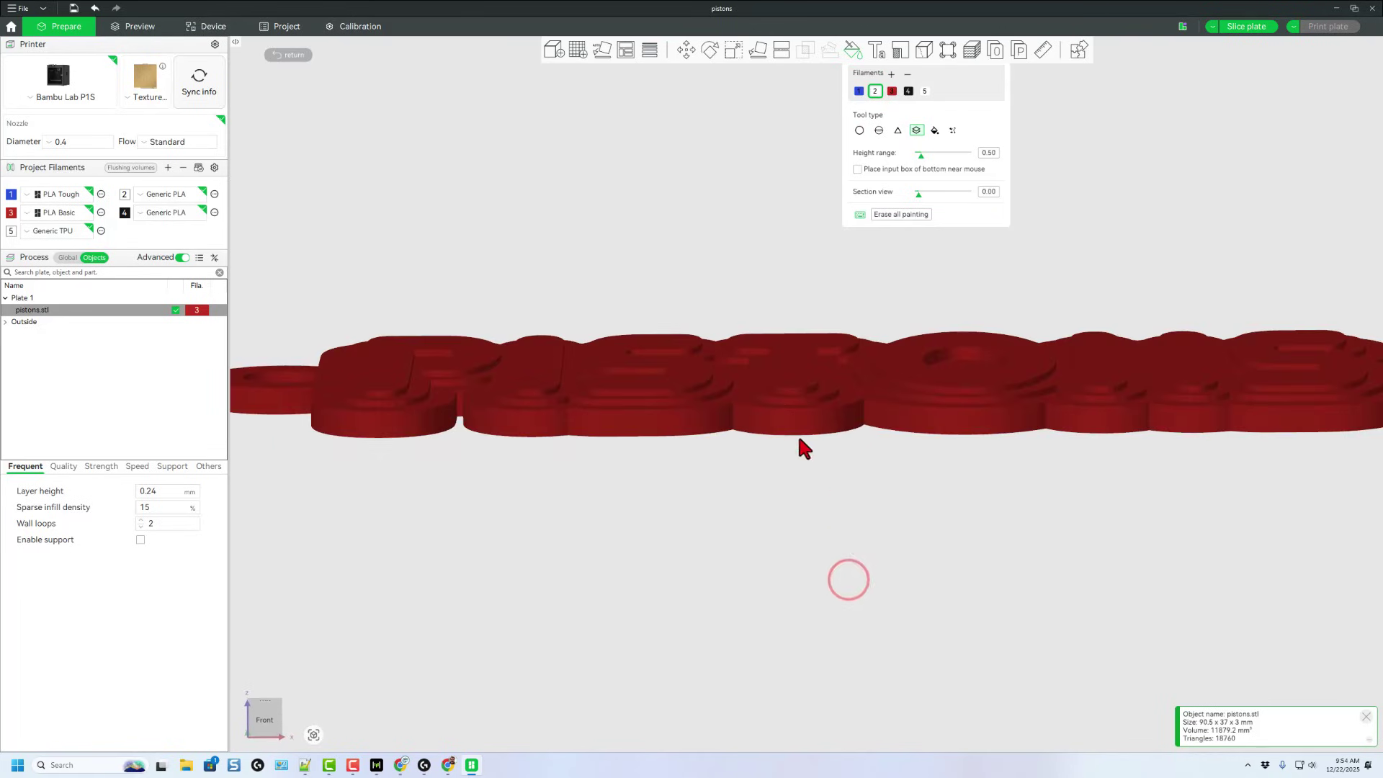
{"action": "scroll", "coordinate": [786, 395], "scroll_direction": "up", "scroll_amount": 3}
{"action": "scroll", "coordinate": [775, 397], "scroll_direction": "up", "scroll_amount": 5}
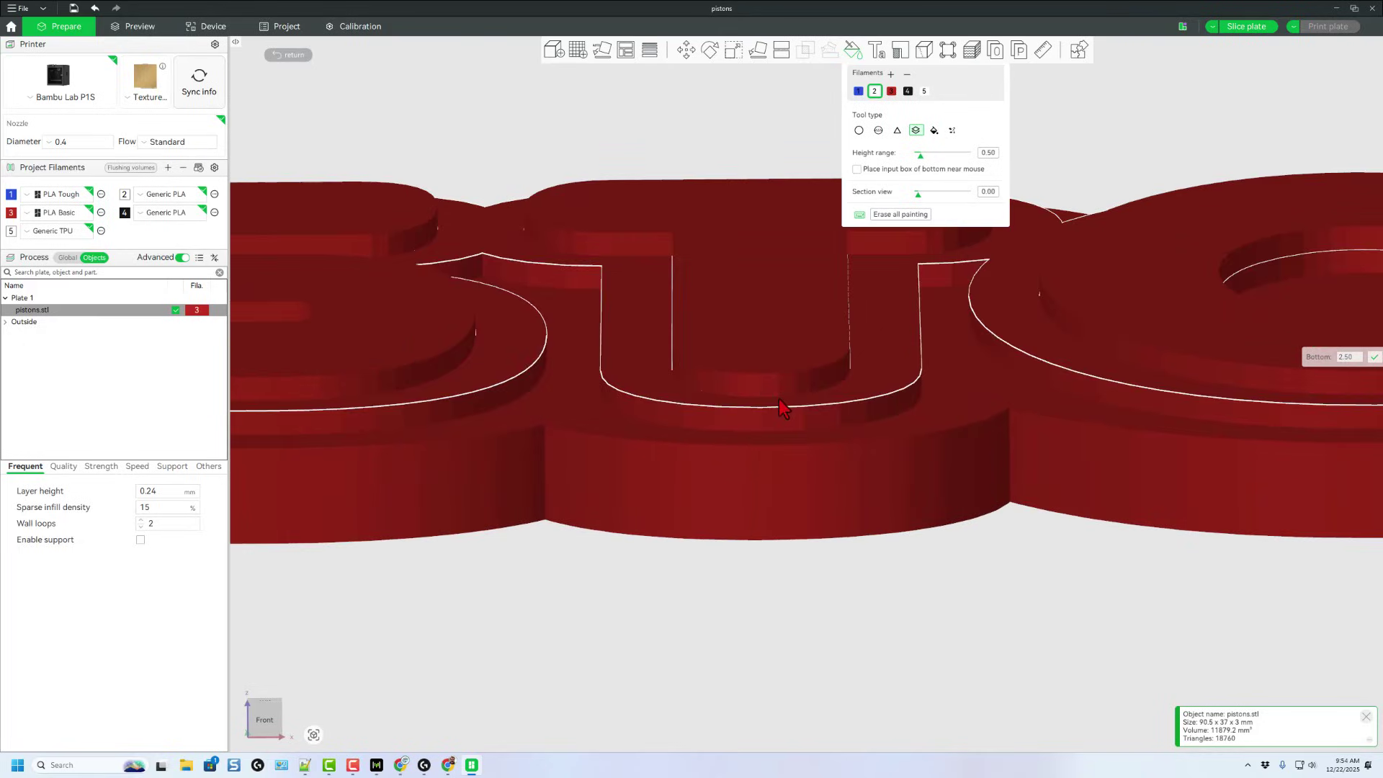
{"action": "left_click", "coordinate": [772, 393]}
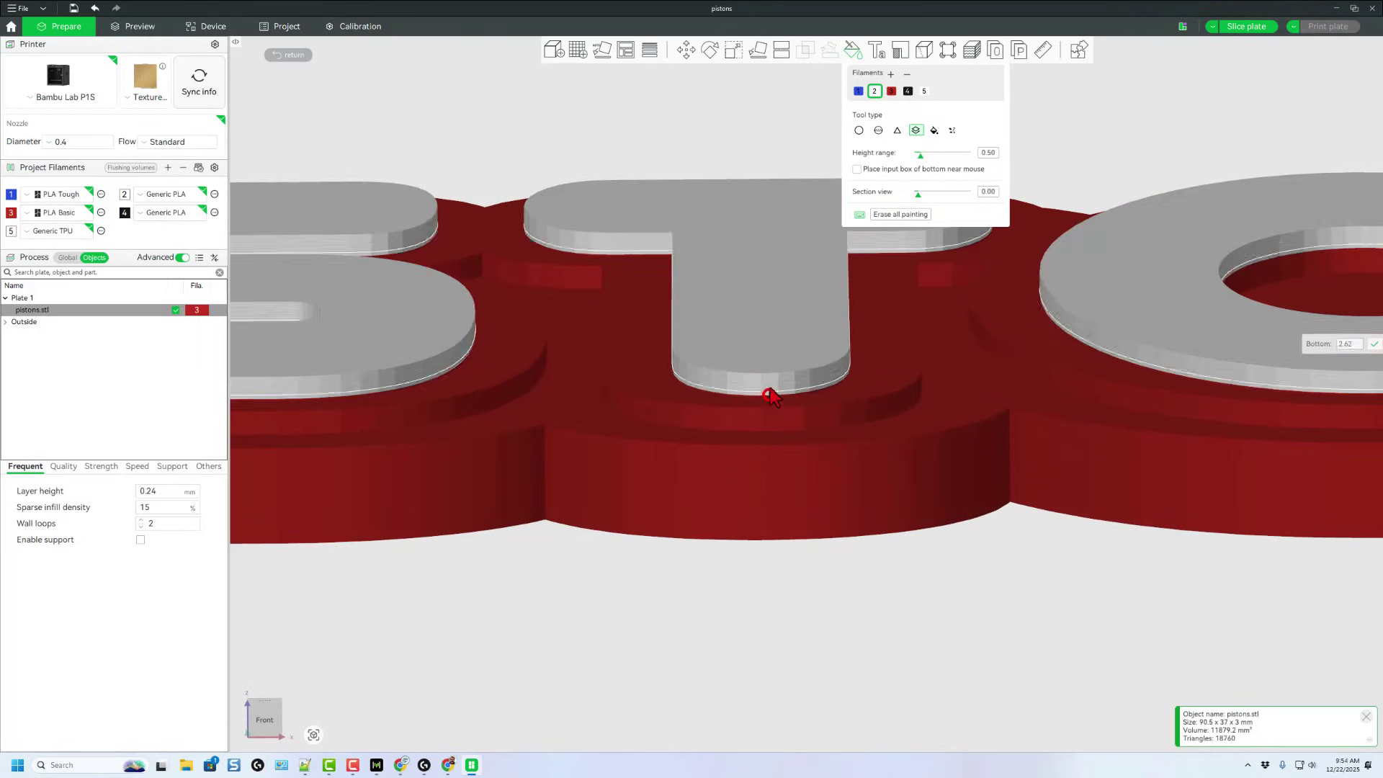
{"action": "scroll", "coordinate": [775, 389], "scroll_direction": "down", "scroll_amount": 5}
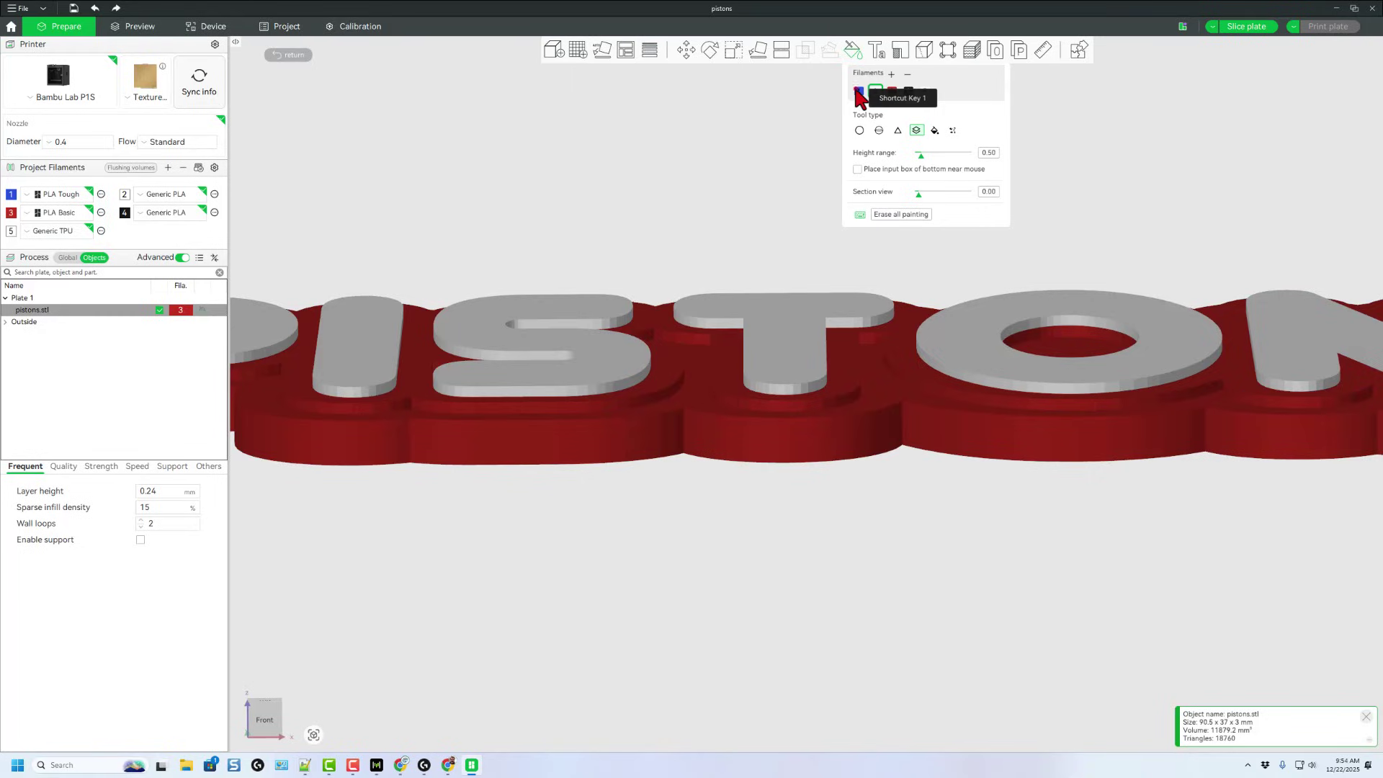
- Paint the keychain's base blue with filament 1 at height range 2.00
{"action": "left_click", "coordinate": [858, 90]}
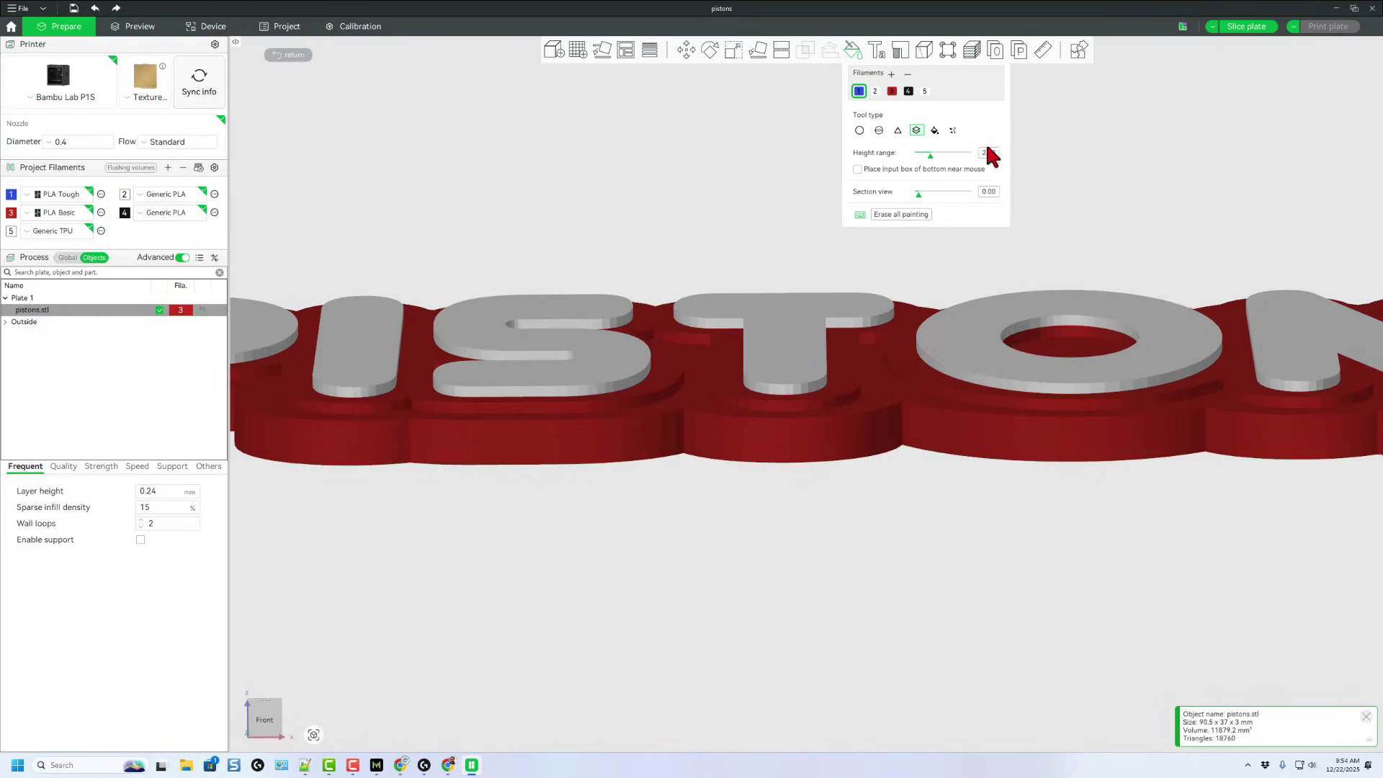
{"action": "left_click_drag", "start_coordinate": [952, 585], "coordinate": [953, 566]}
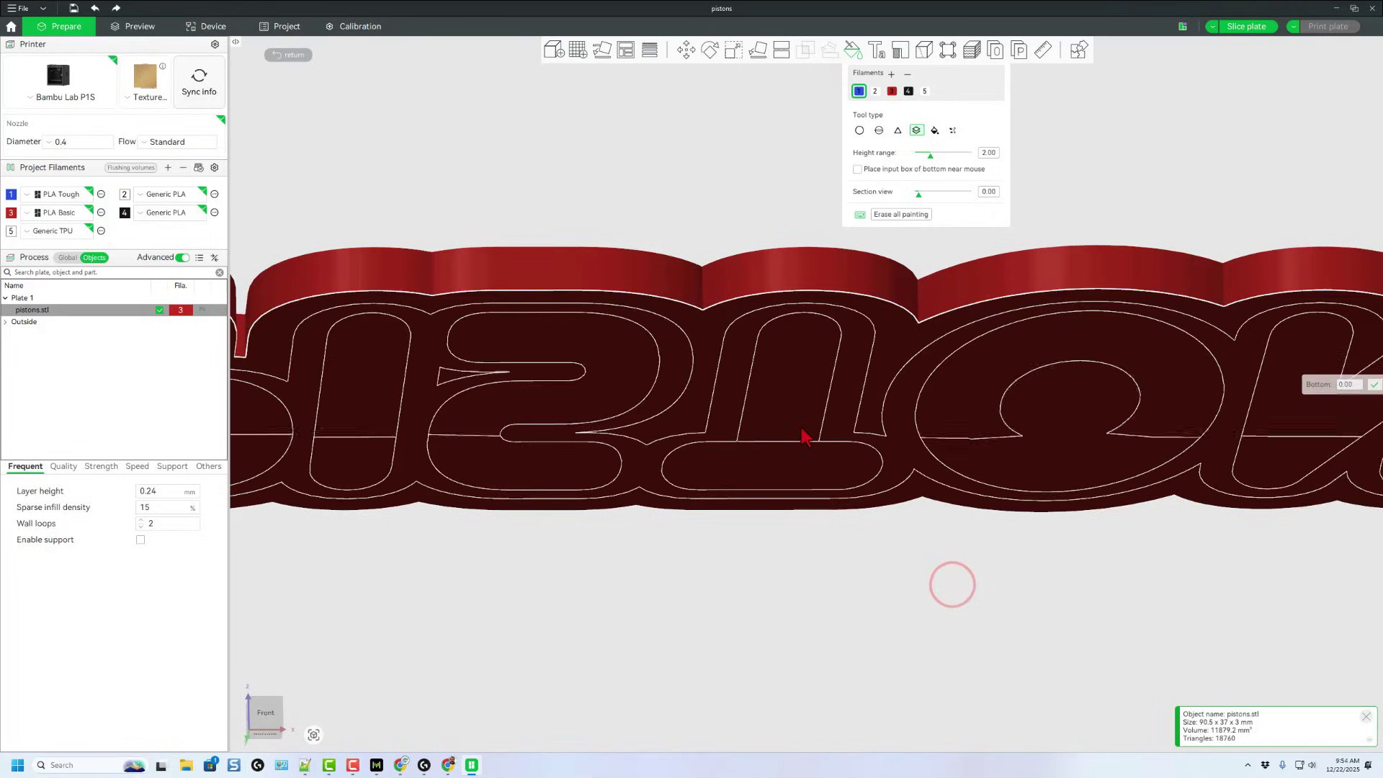
{"action": "left_click", "coordinate": [887, 368]}
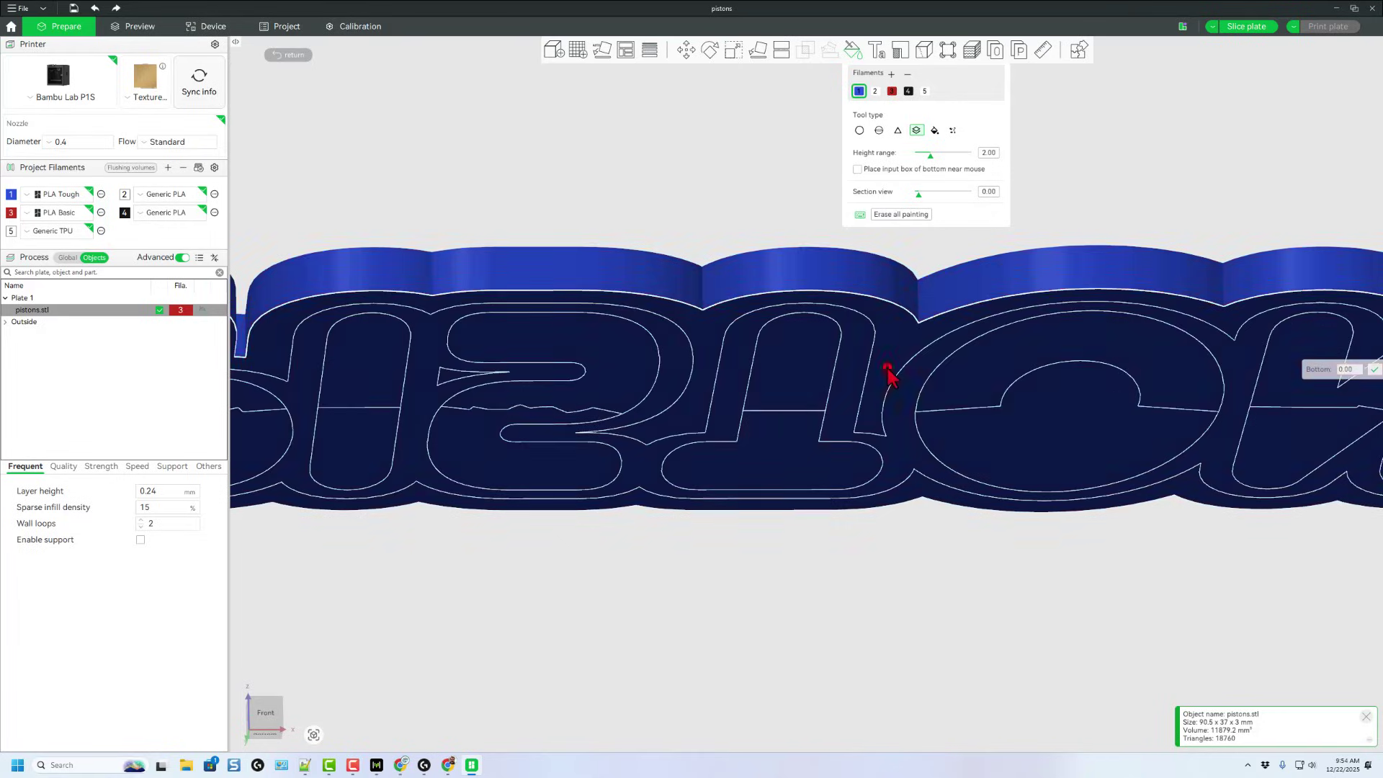
{"action": "left_click_drag", "start_coordinate": [1058, 687], "coordinate": [1053, 711]}
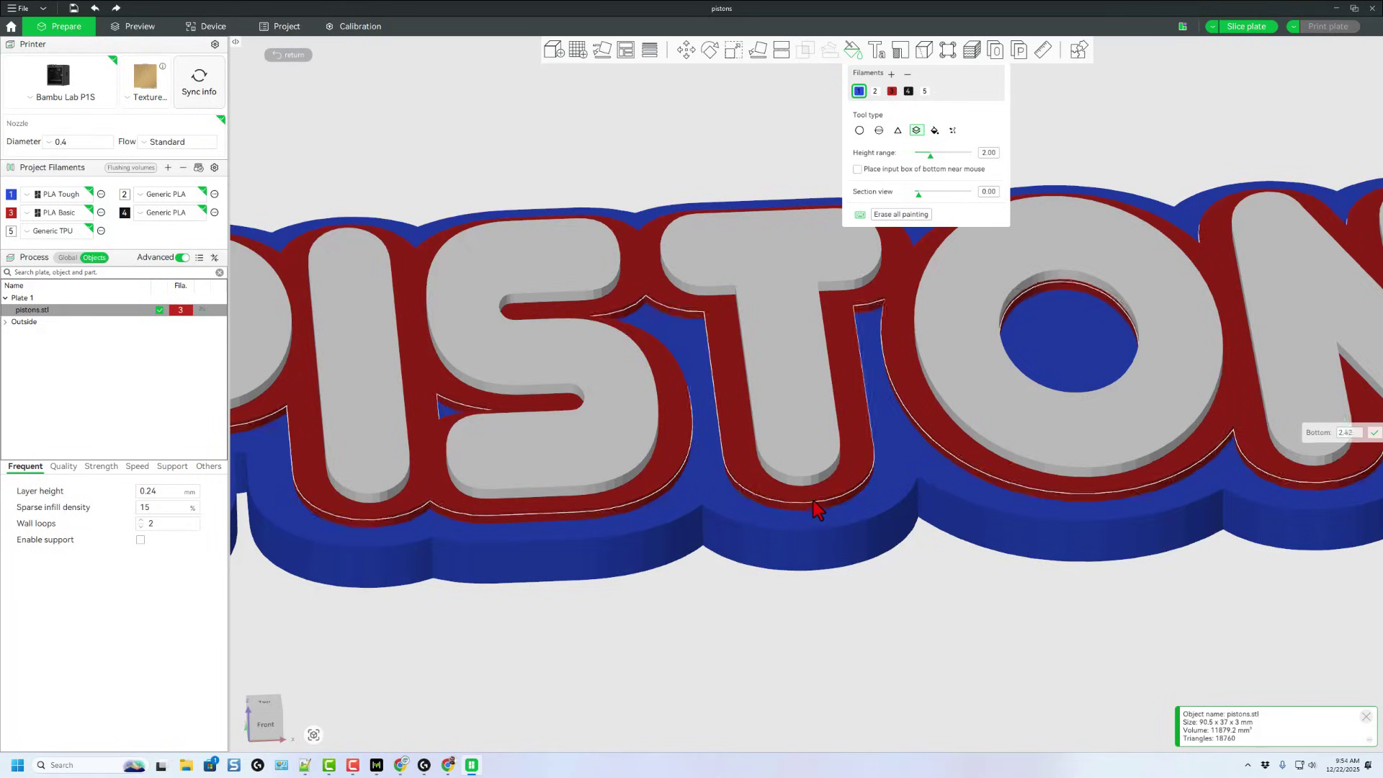
{"action": "scroll", "coordinate": [913, 689], "scroll_direction": "down", "scroll_amount": 5}
{"action": "scroll", "coordinate": [917, 697], "scroll_direction": "down", "scroll_amount": 2}
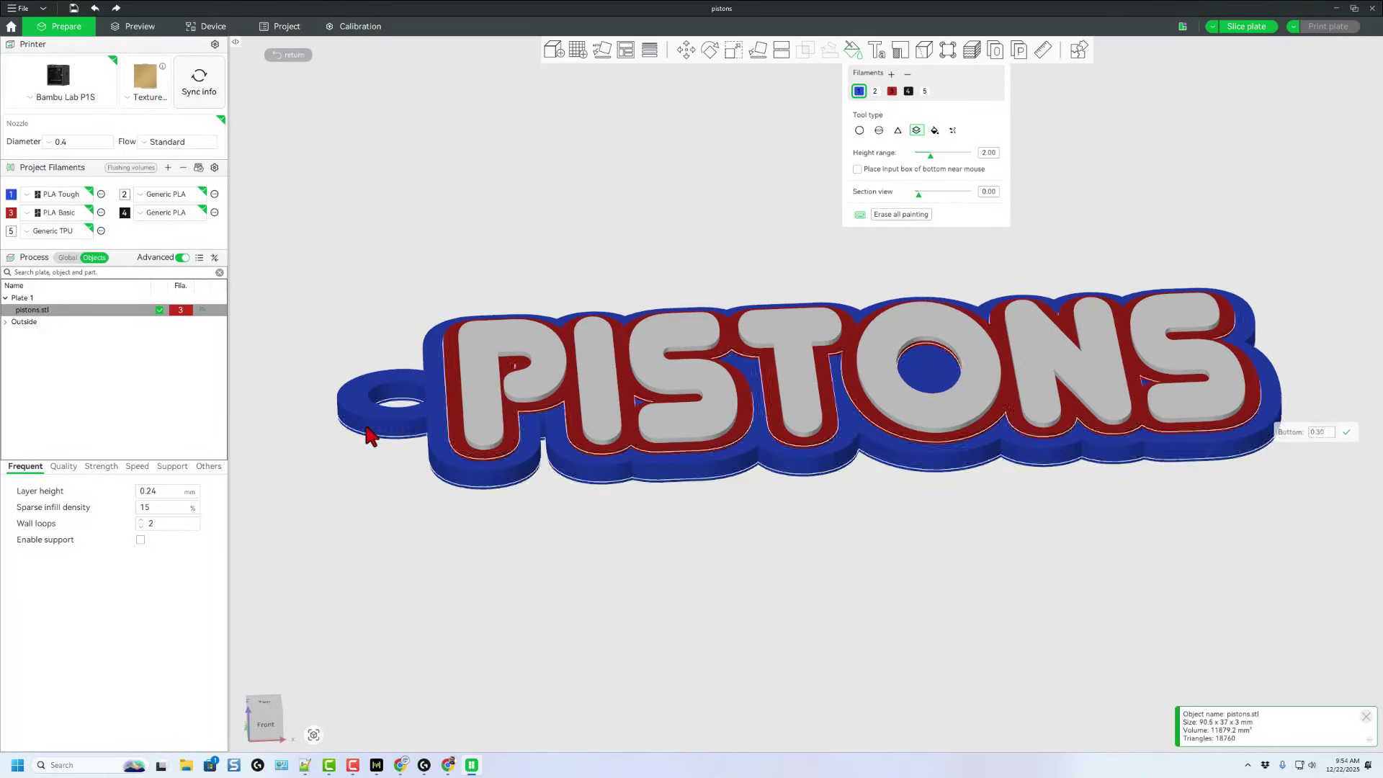
{"action": "left_click", "coordinate": [67, 258]}
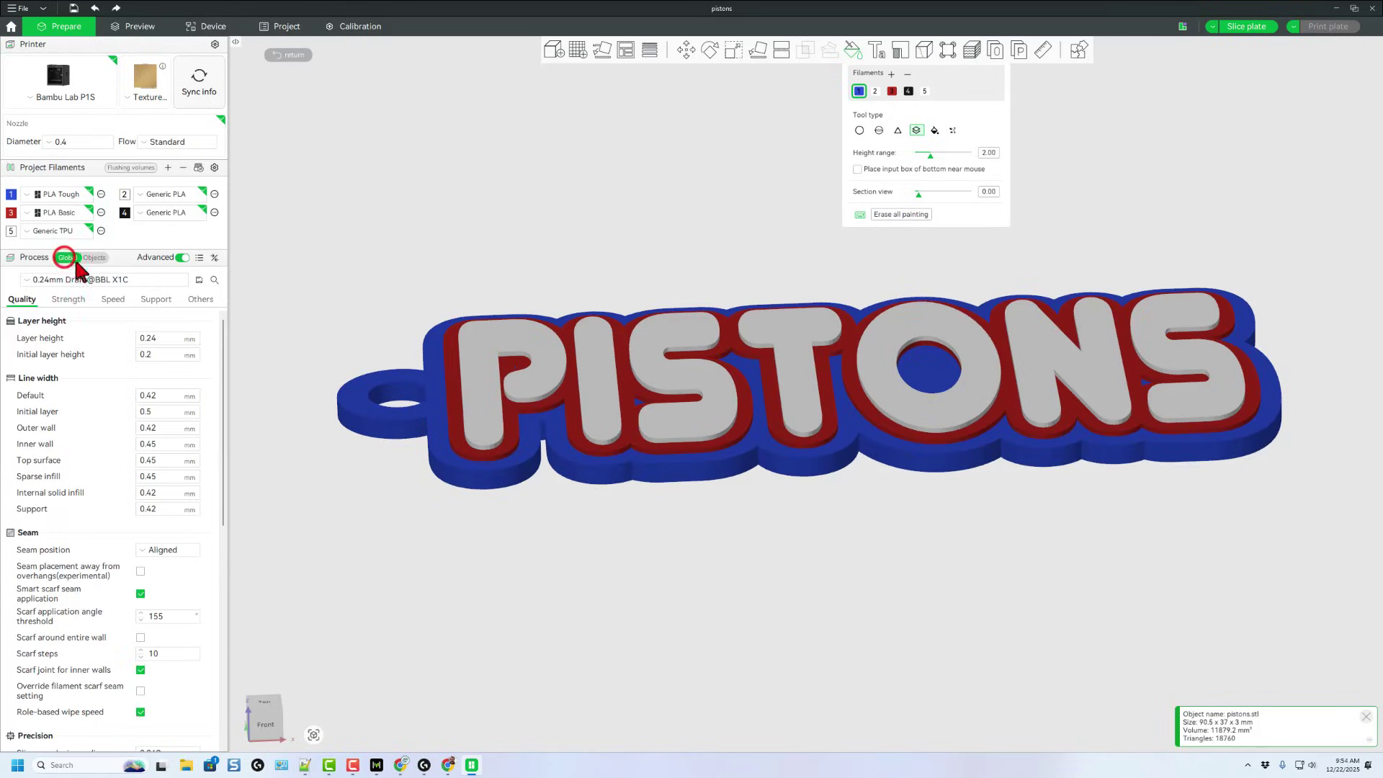
{"action": "left_click", "coordinate": [63, 280]}
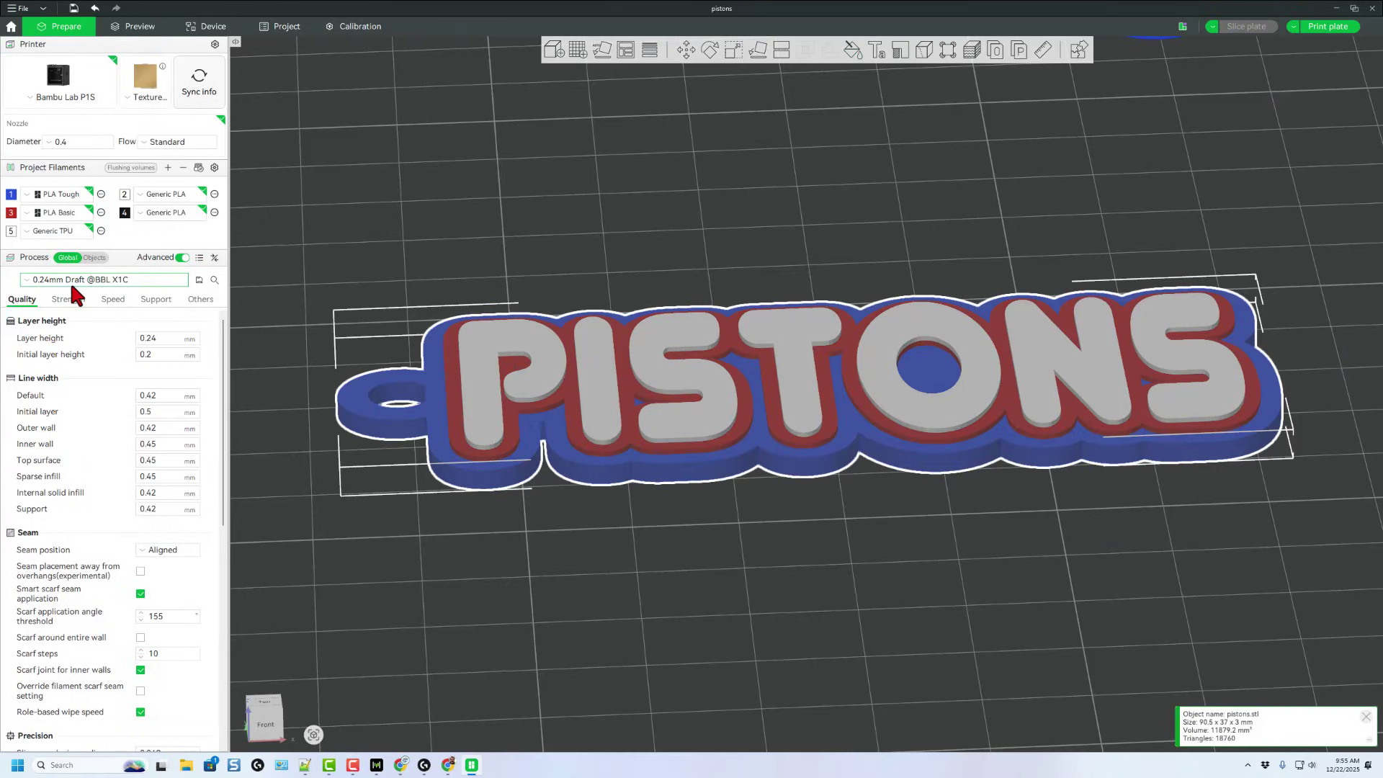
{"action": "left_click", "coordinate": [69, 281]}
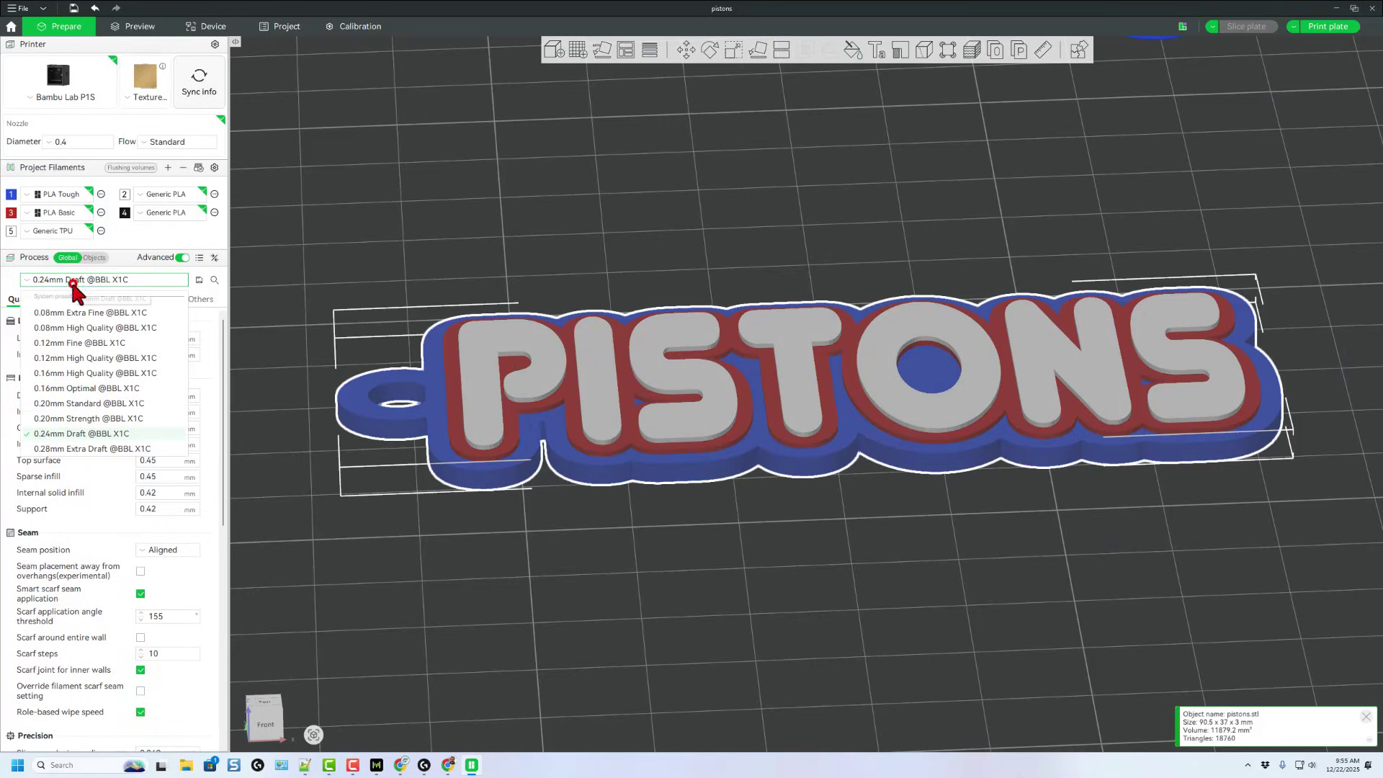
{"action": "left_click", "coordinate": [70, 403]}
{"action": "left_click", "coordinate": [430, 267]}
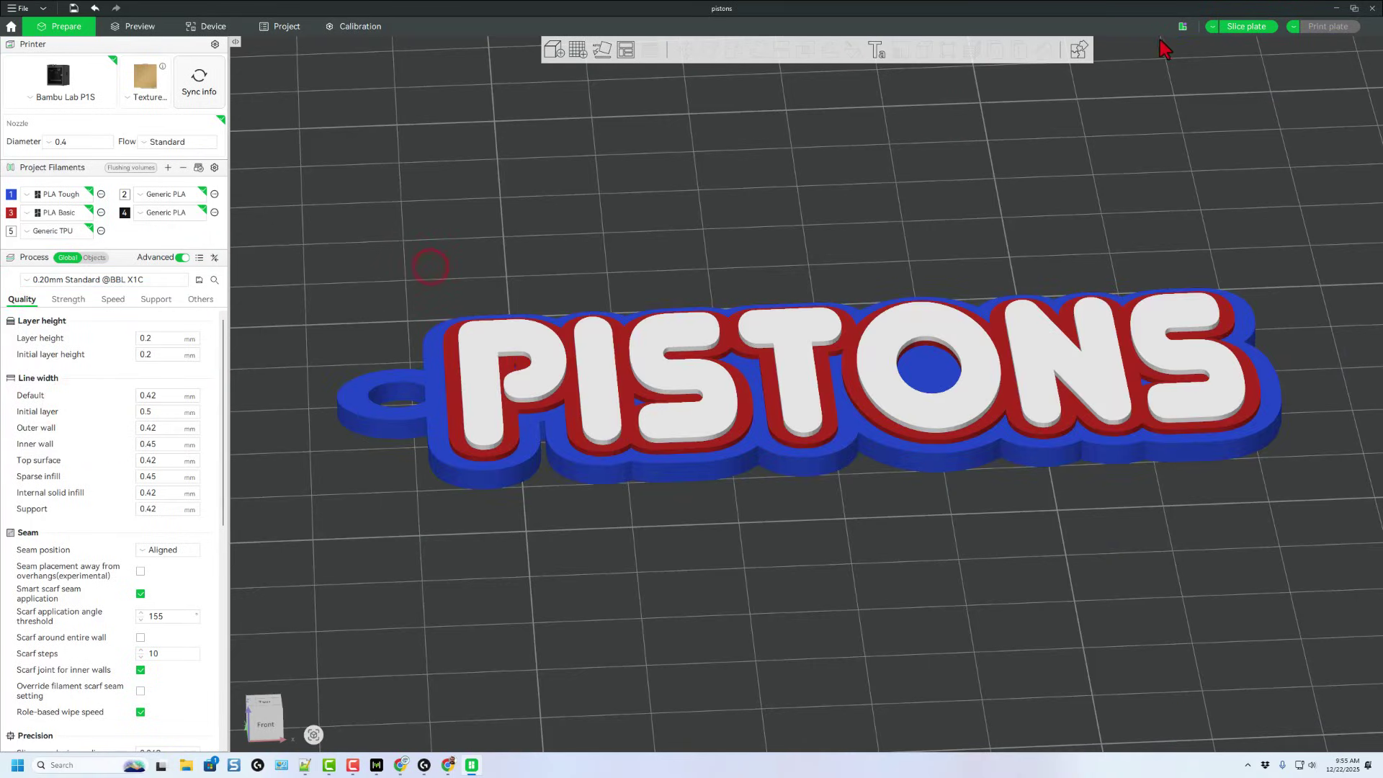
- Slice the plate and send the print job to the printer
{"action": "left_click", "coordinate": [1236, 26]}
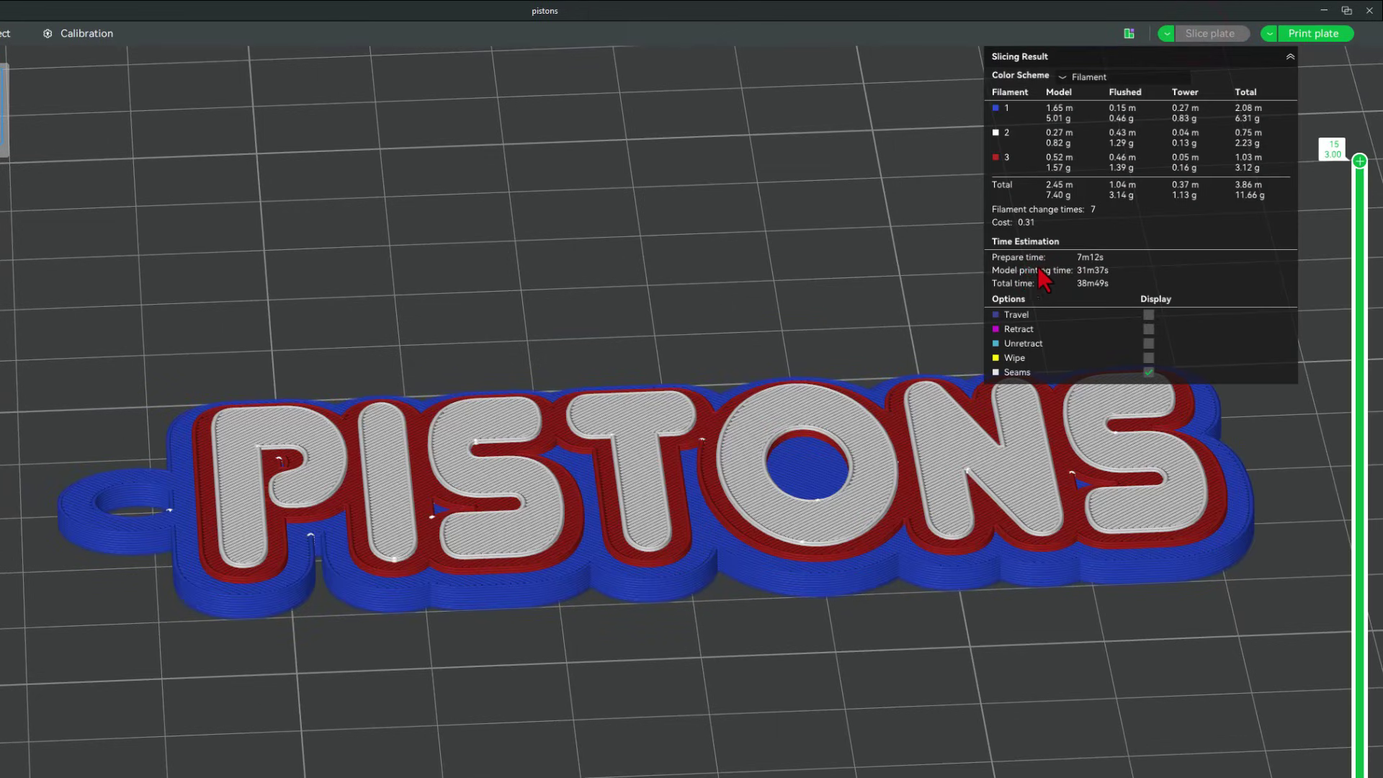
{"action": "left_click_drag", "start_coordinate": [735, 346], "coordinate": [727, 316]}
{"action": "left_click", "coordinate": [1296, 34]}
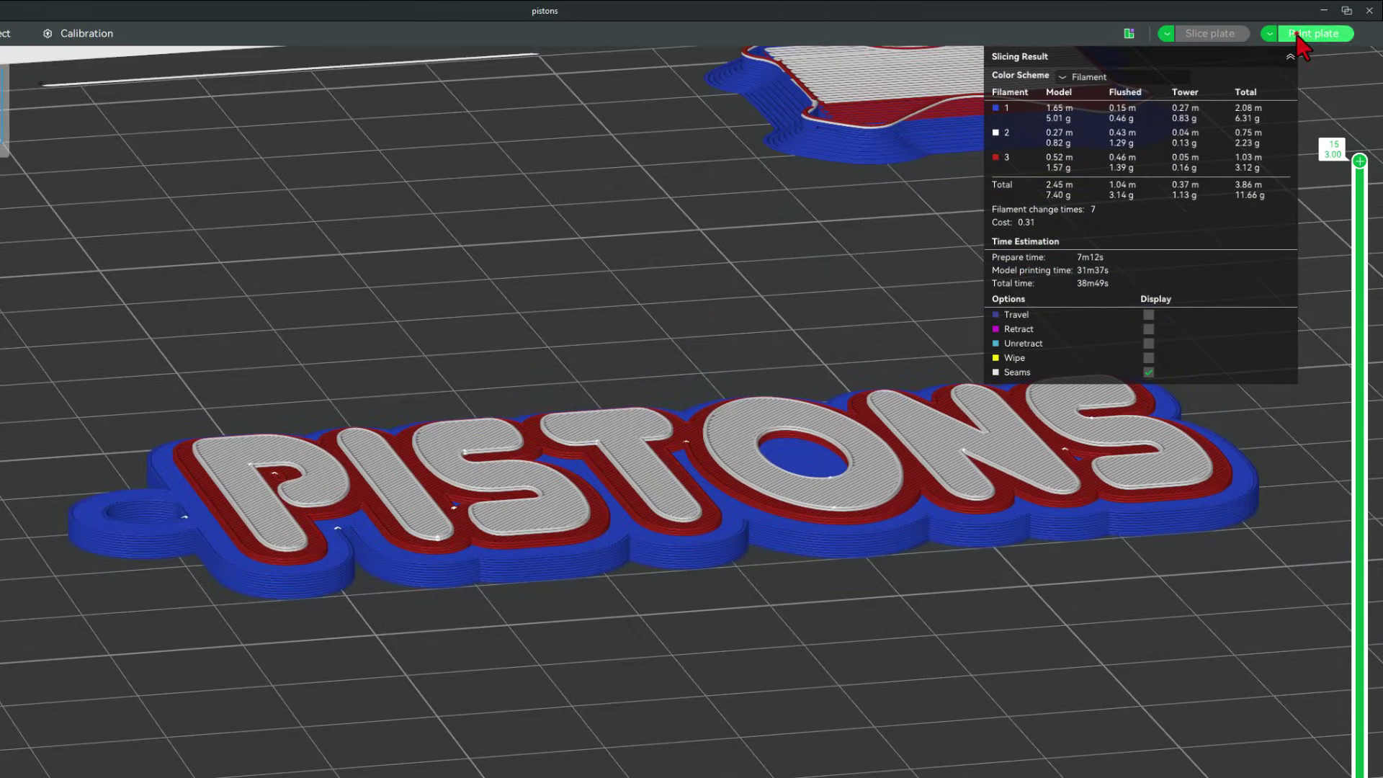
{"action": "left_click", "coordinate": [693, 680]}
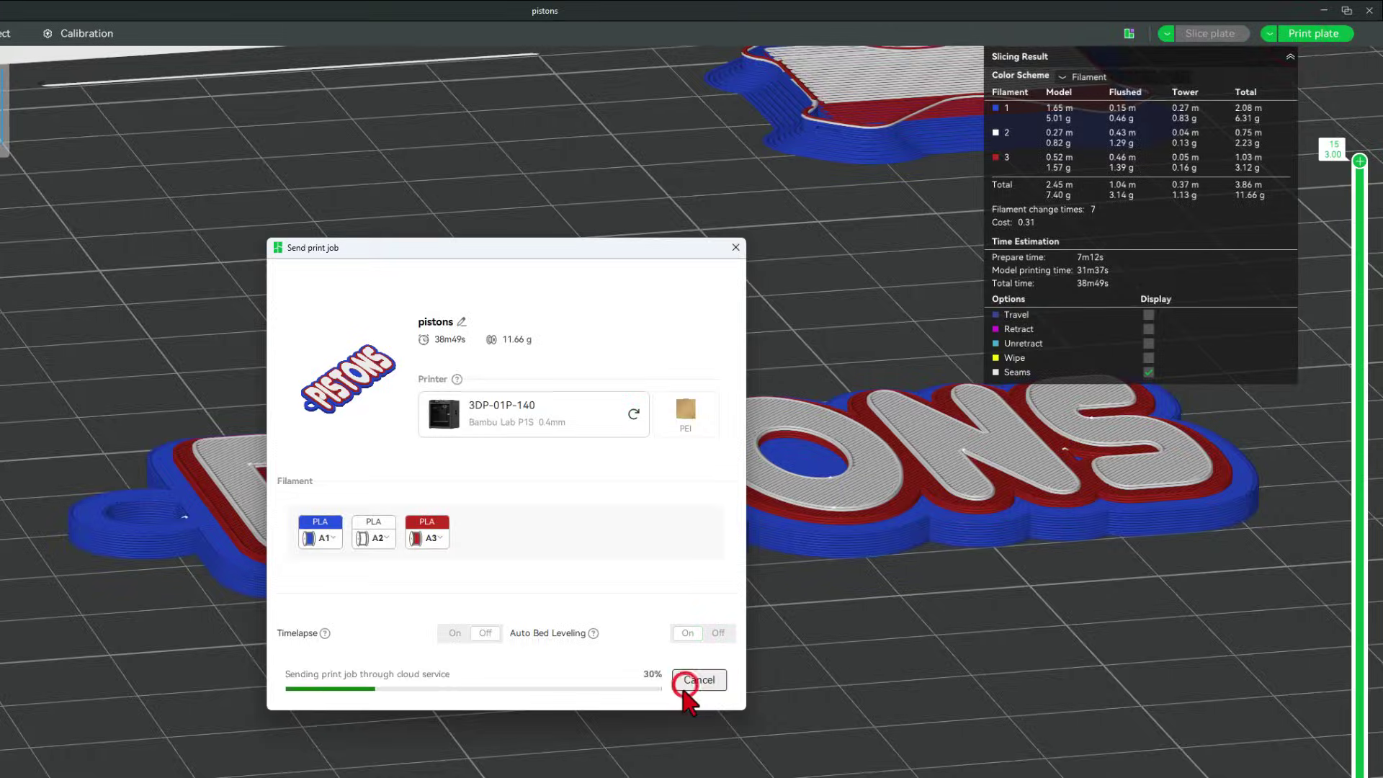